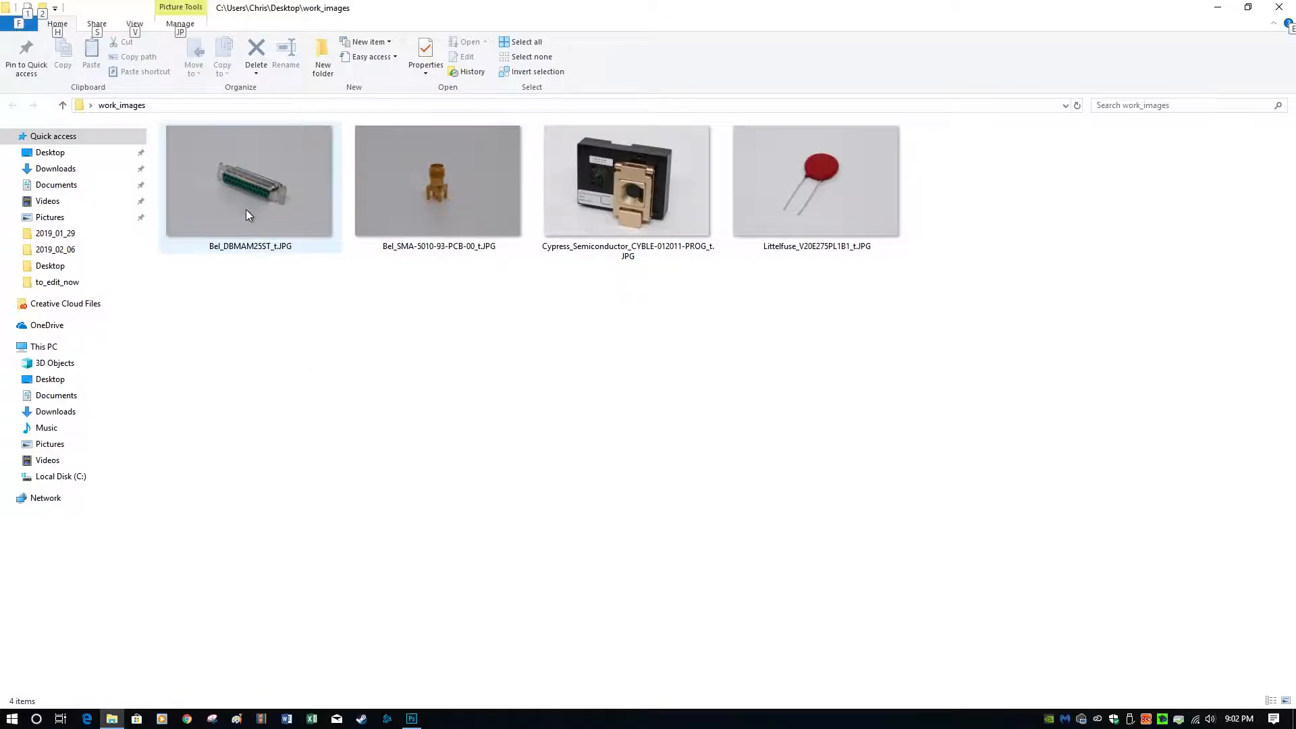
Step: Open Bel_DBMAM25ST_t.JPG in Adobe Photoshop CC 2019 and start the Camera Raw filter, dismissing its welcome screen
right_click(242, 164)
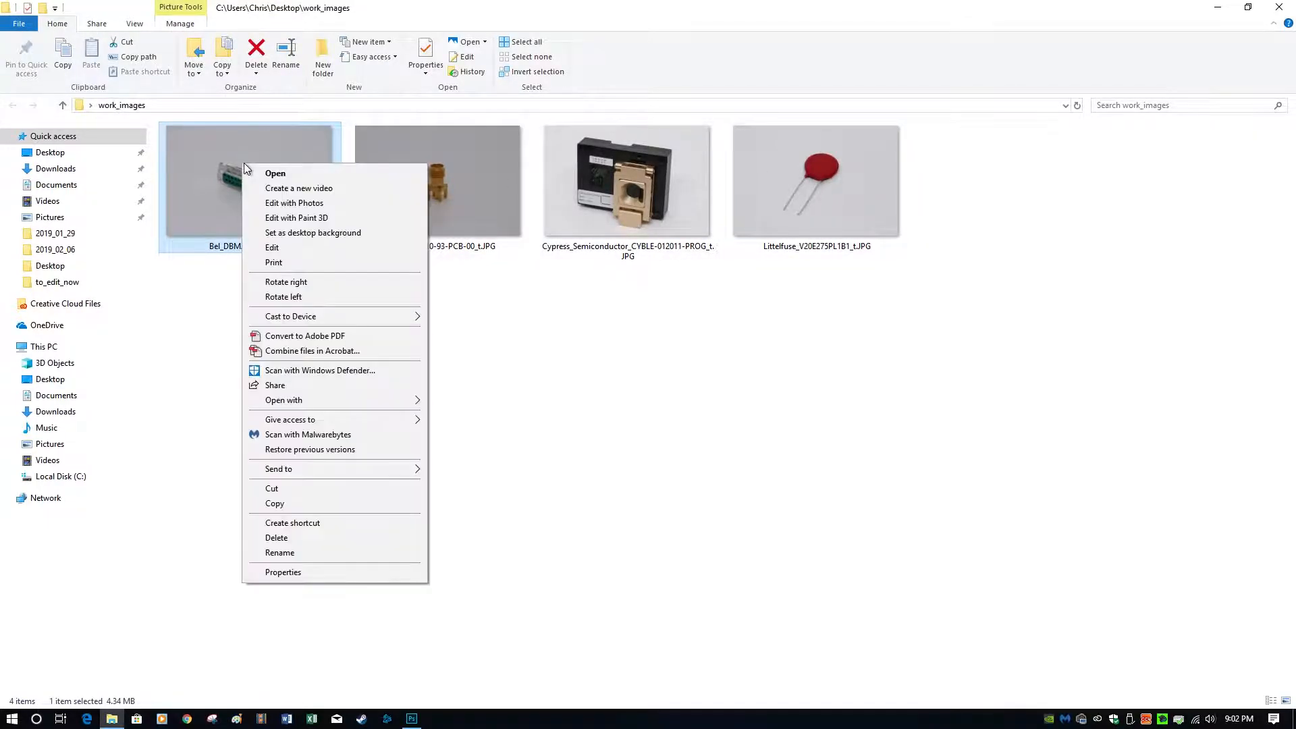
mouse_move(329, 399)
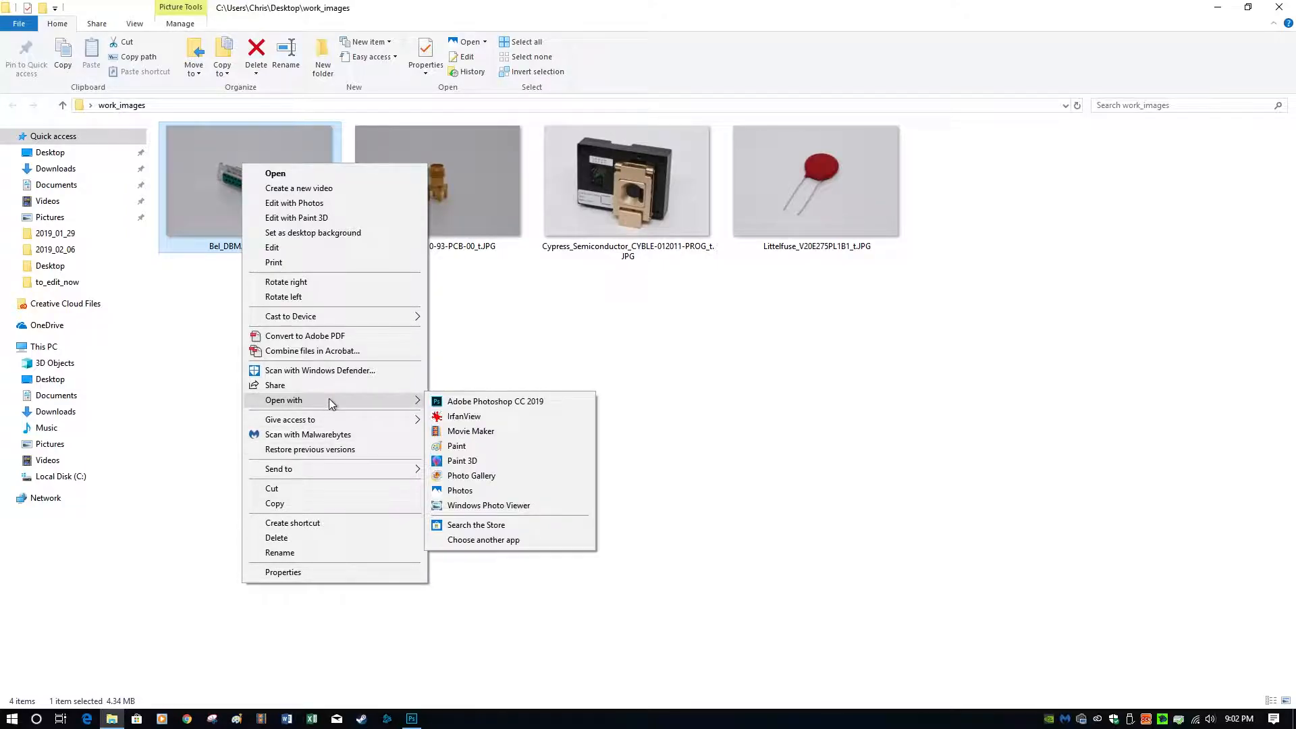
left_click(469, 402)
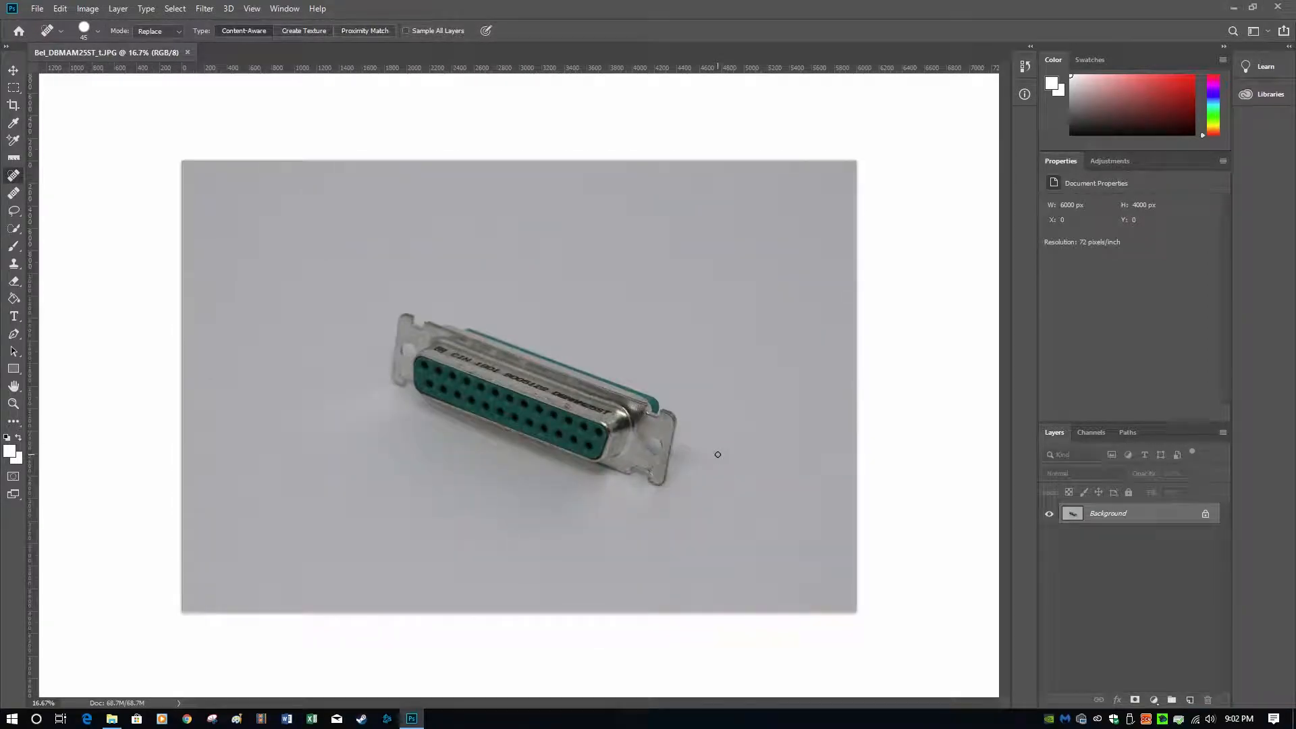
scroll(520, 391, "up", 2)
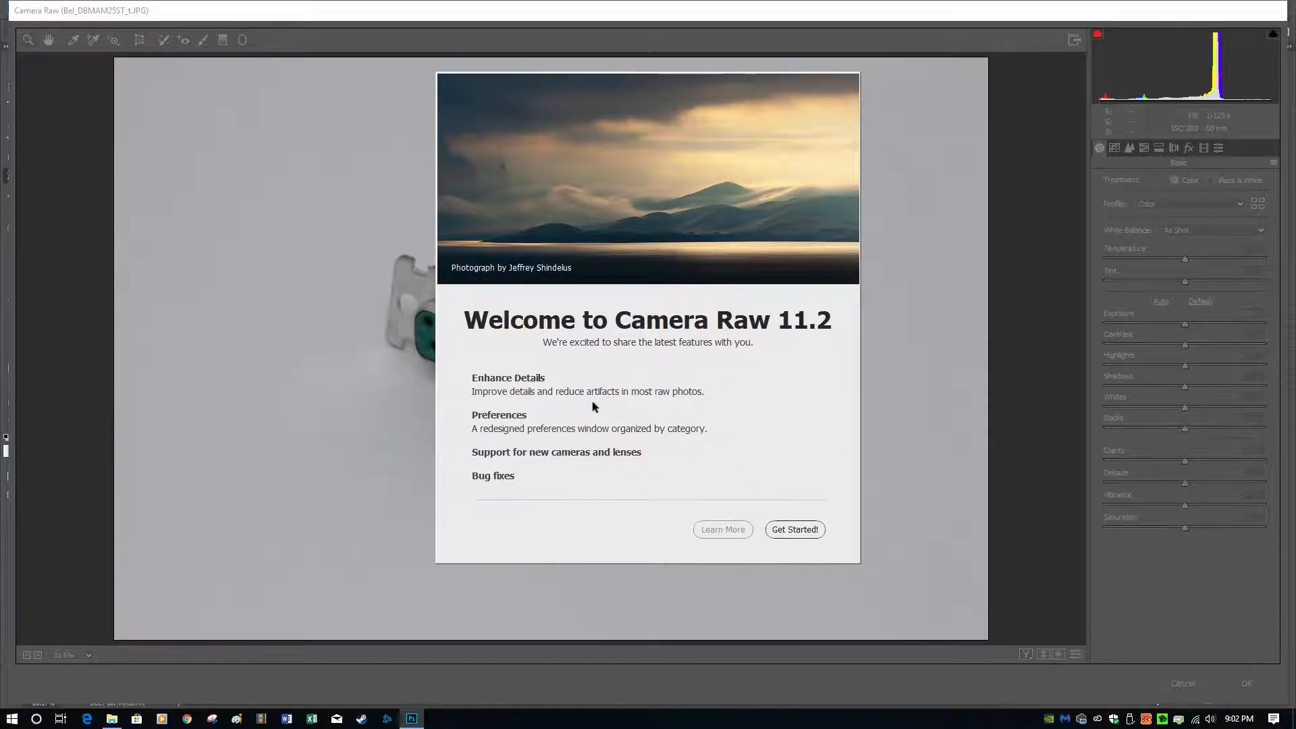
left_click(790, 530)
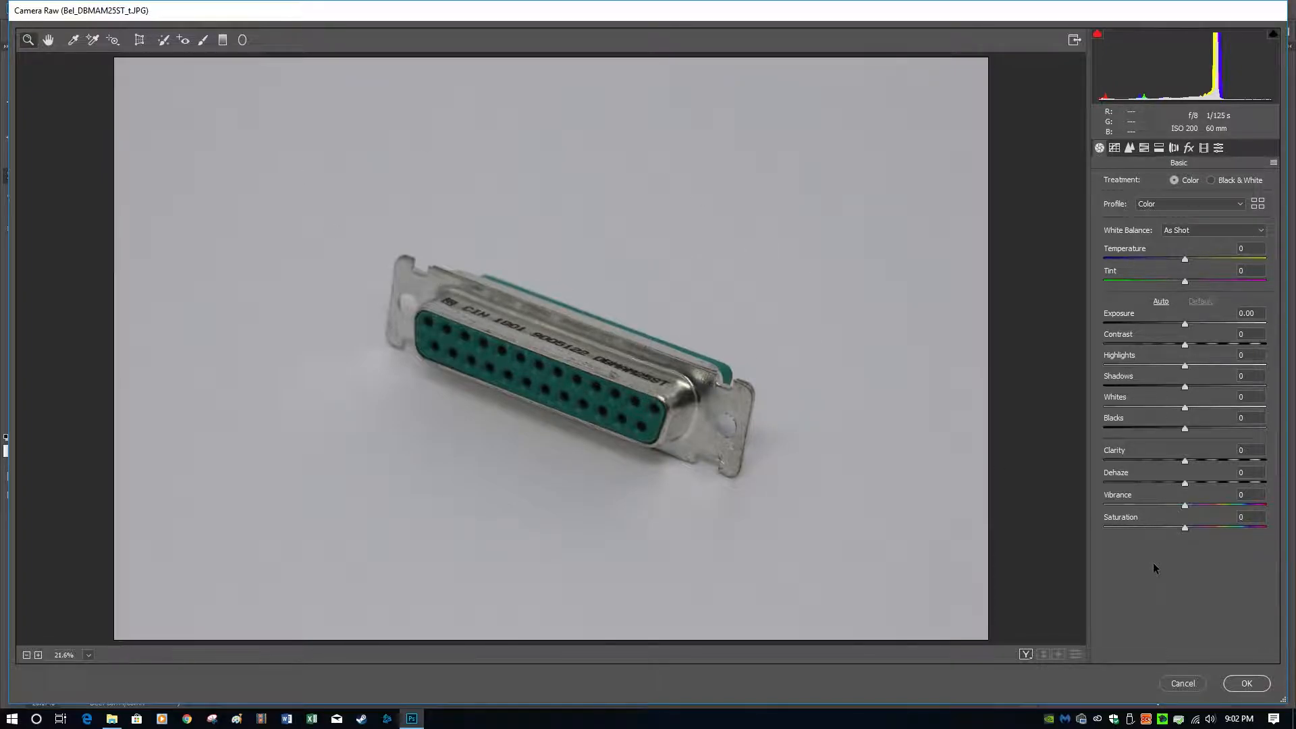
Step: Apply the automatic tone correction, raise Whites to +88 for a white background, and cool the Temperature to -7
left_click(1161, 302)
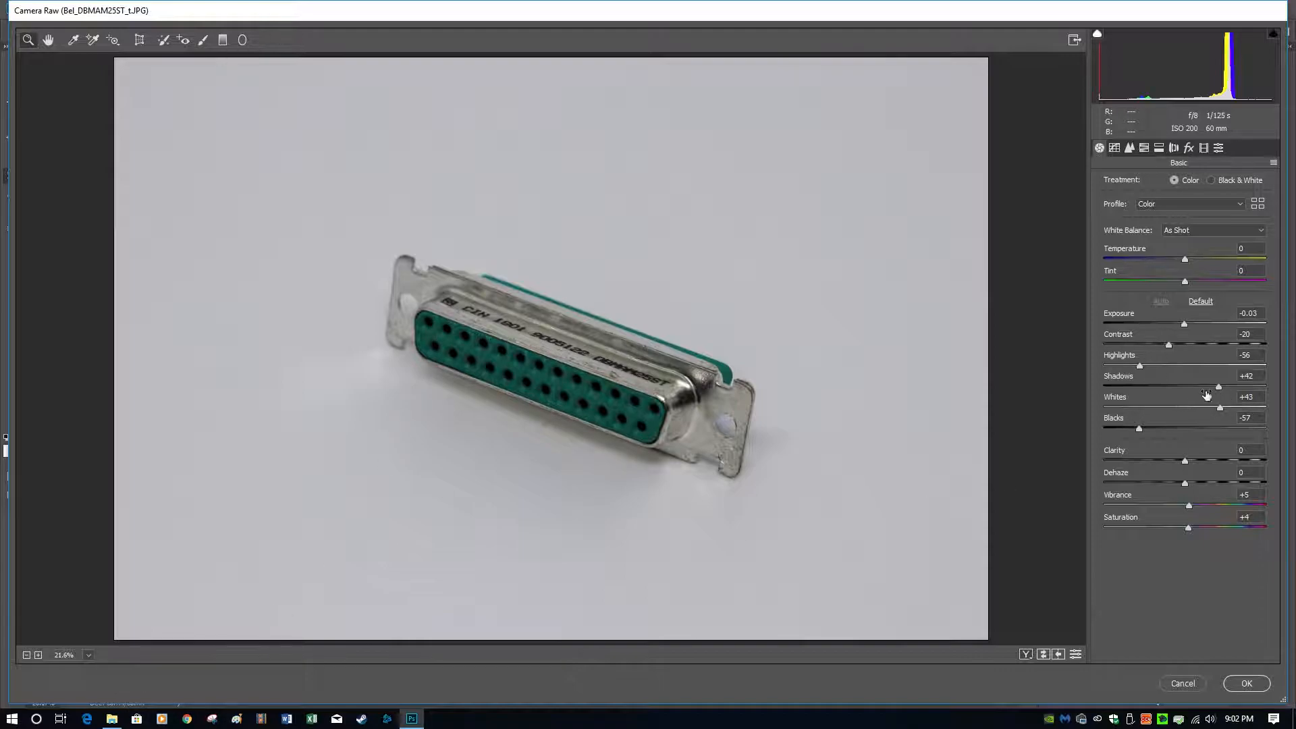
left_click_drag(1221, 408, 1264, 410)
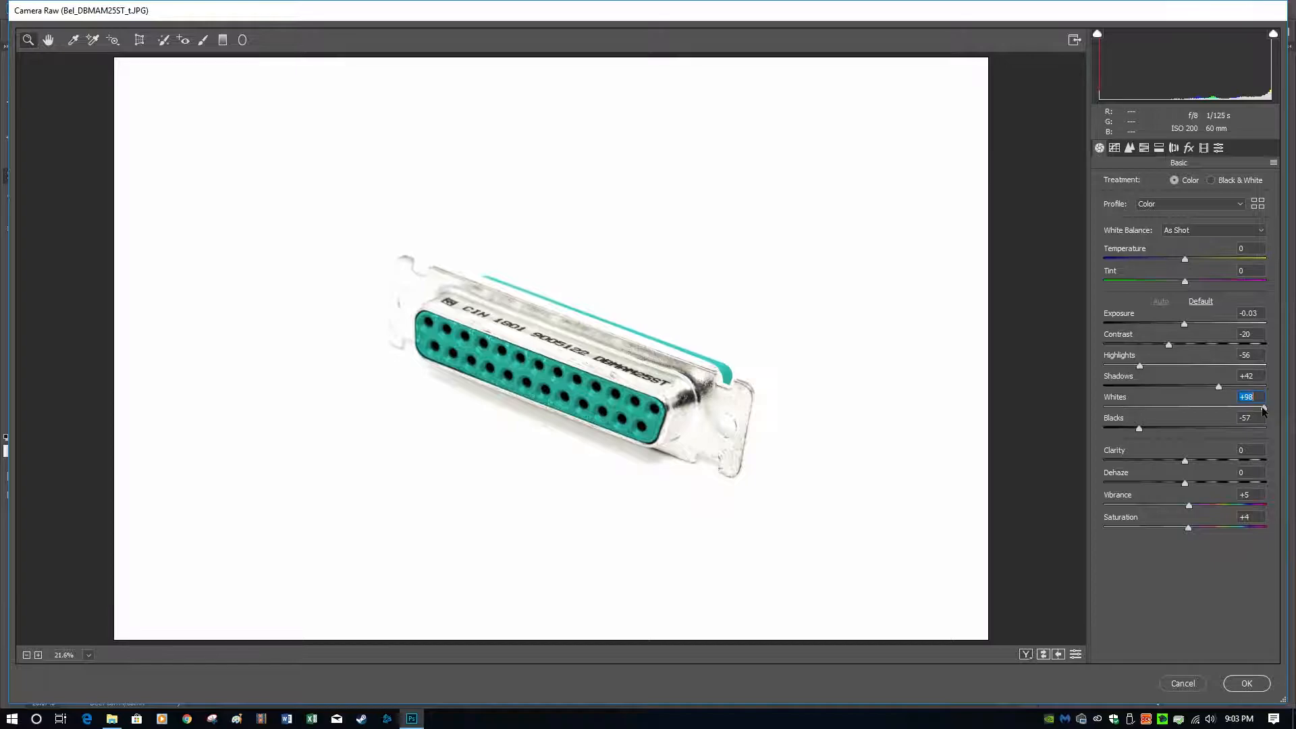
left_click_drag(1264, 410, 1256, 410)
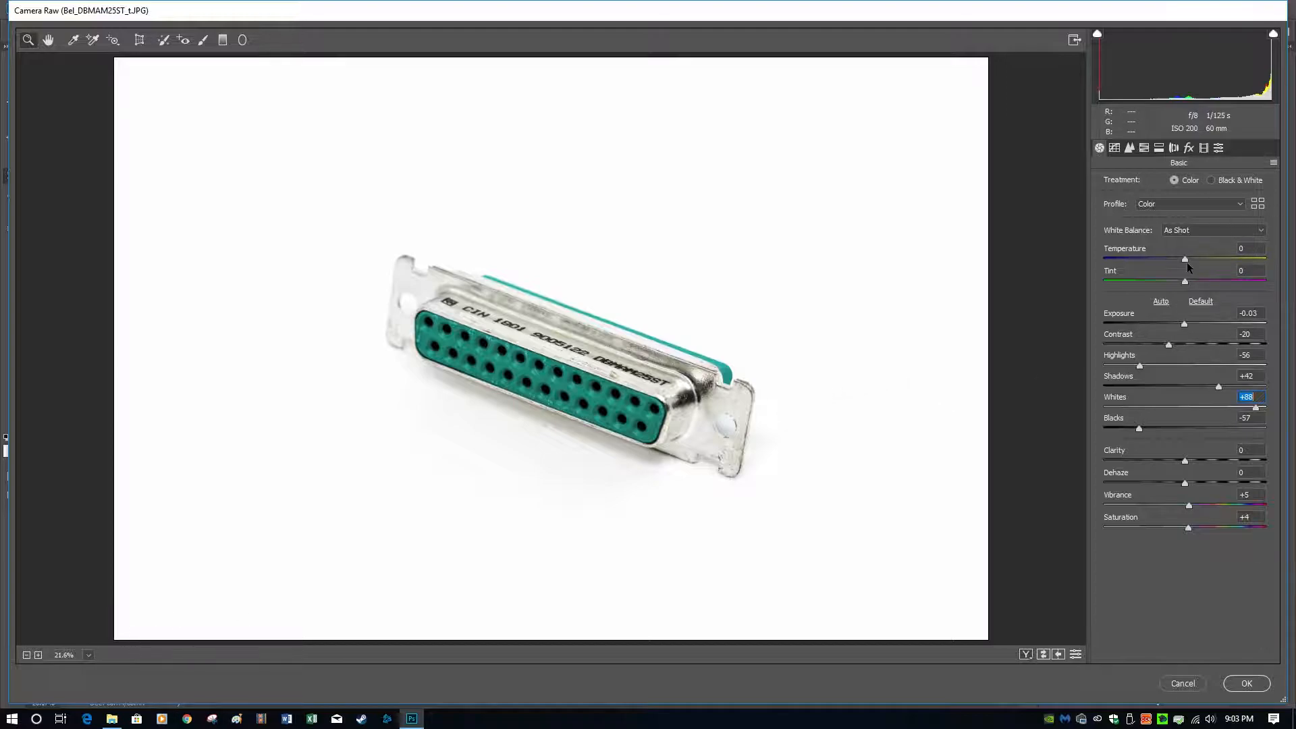
left_click_drag(1185, 258, 1180, 259)
Step: Reduce noise on the connector at 100% preview, with Luminance at 73 and Luminance Detail at 74
left_click(1130, 148)
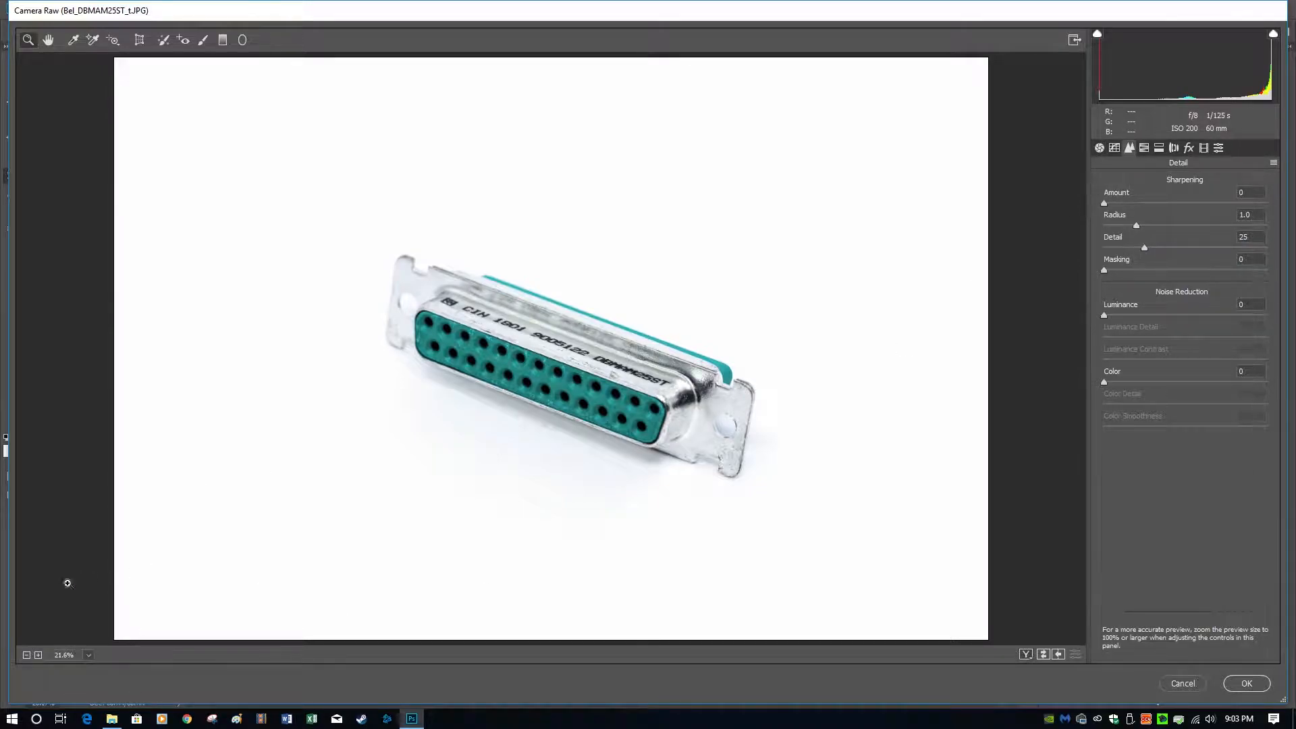
left_click(89, 656)
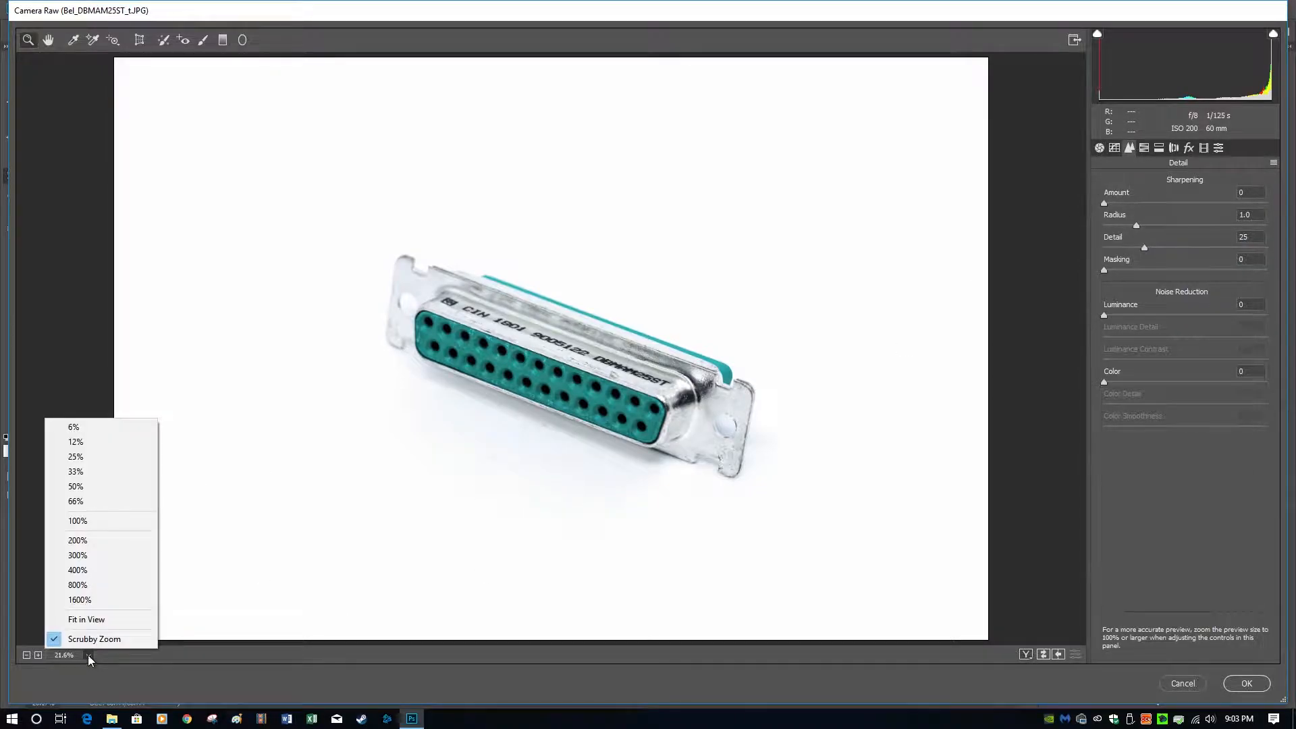
left_click(92, 522)
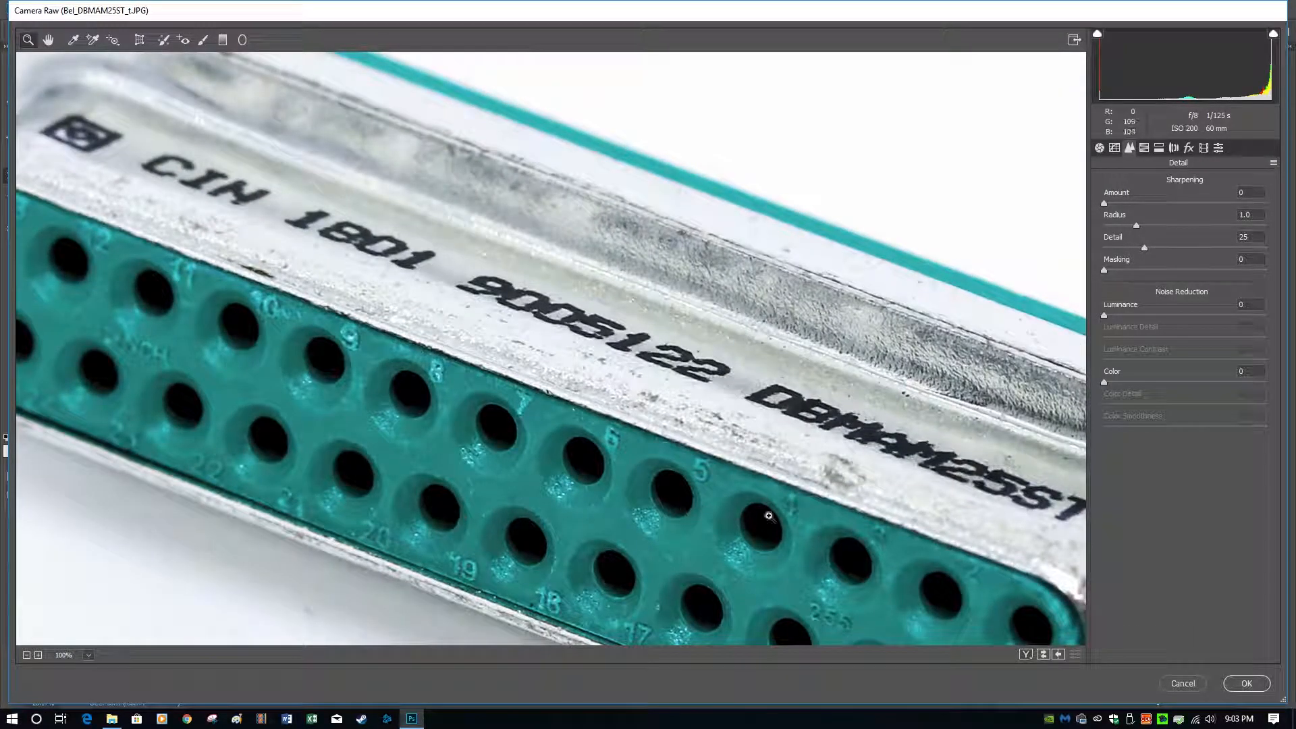
left_click_drag(881, 482, 250, 265)
left_click_drag(593, 517, 564, 424)
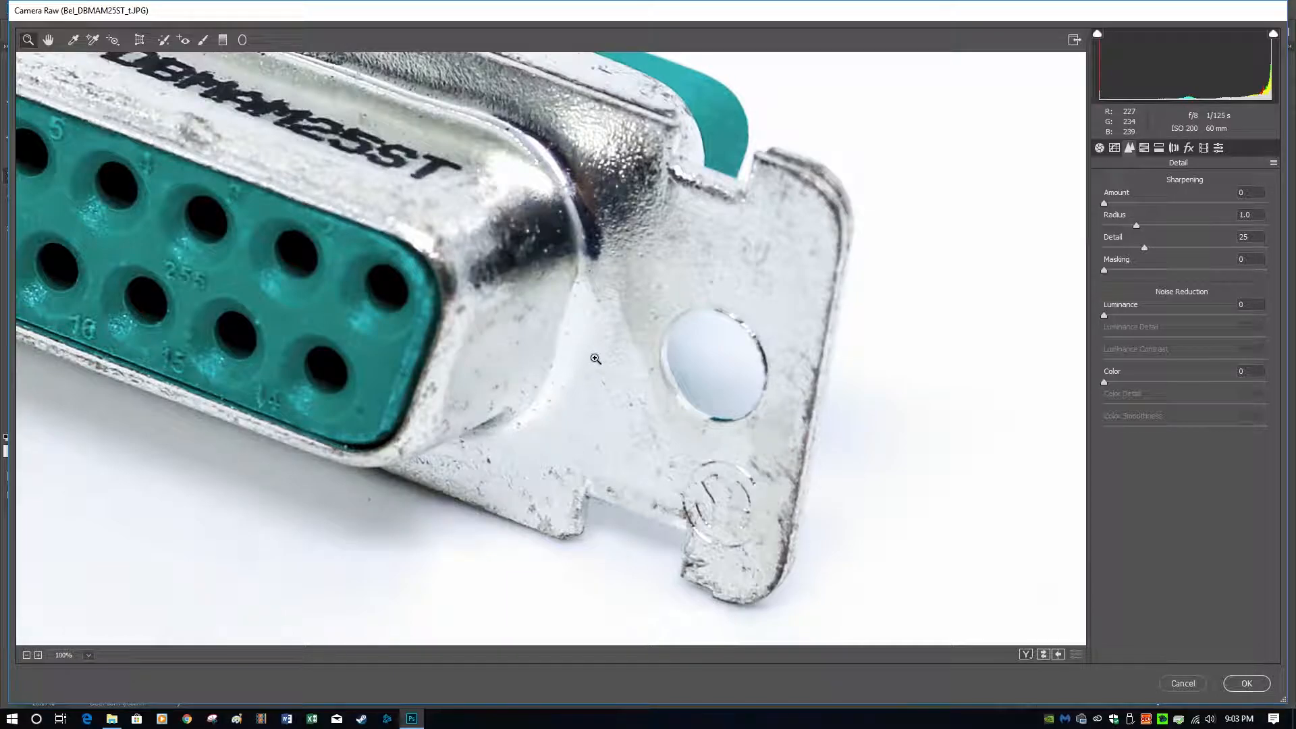
left_click_drag(508, 346, 628, 360)
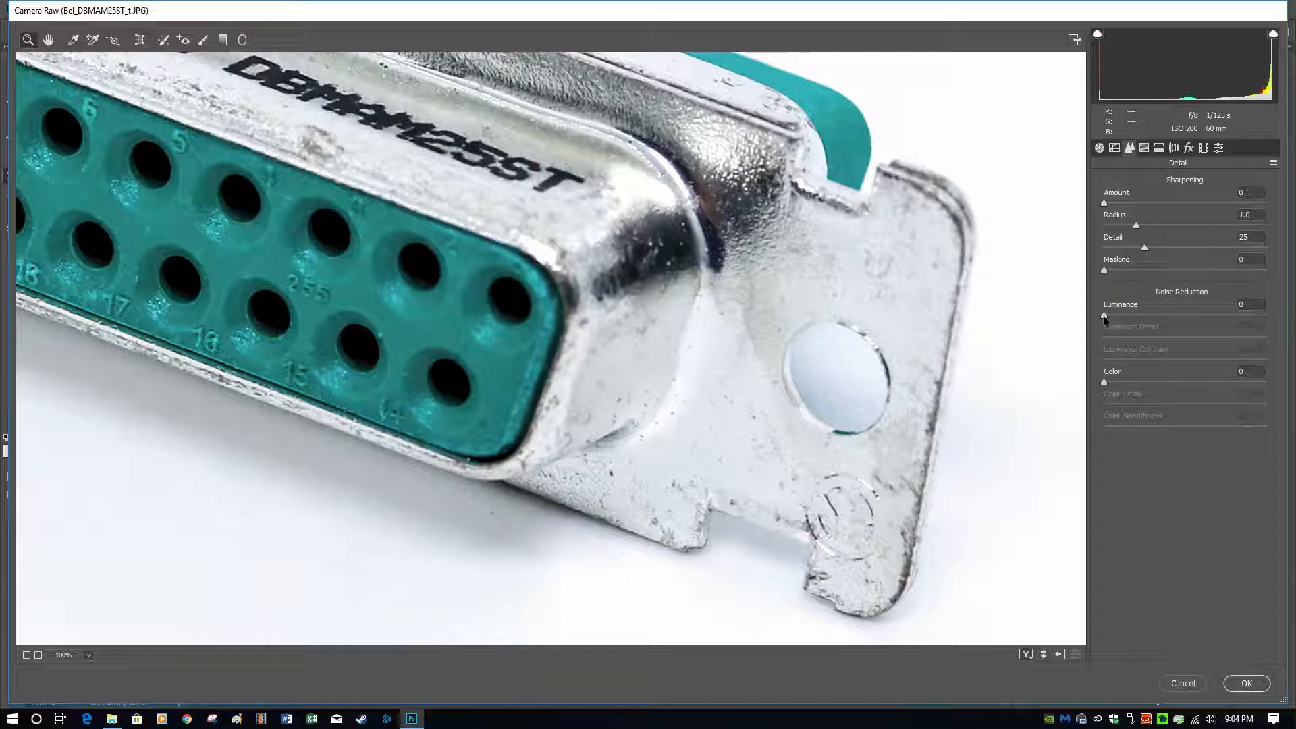
left_click_drag(1104, 317, 1117, 318)
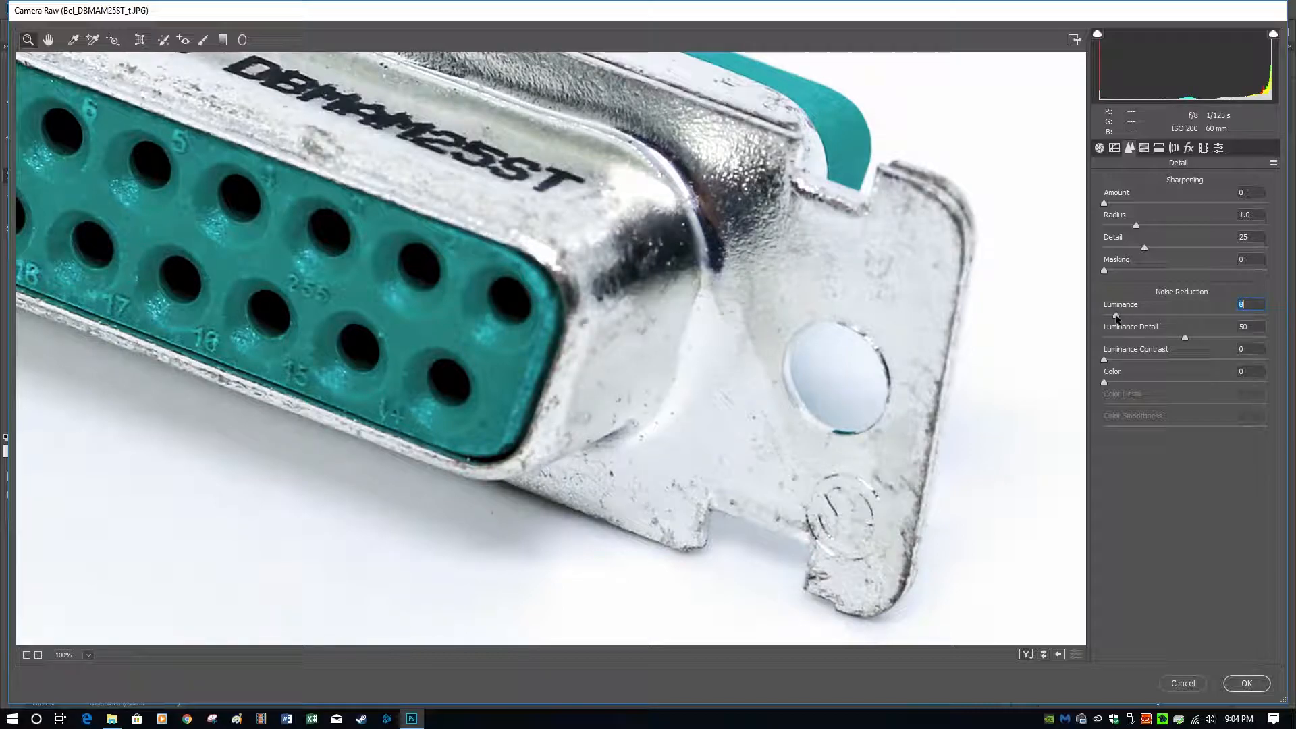
left_click_drag(1117, 317, 1269, 327)
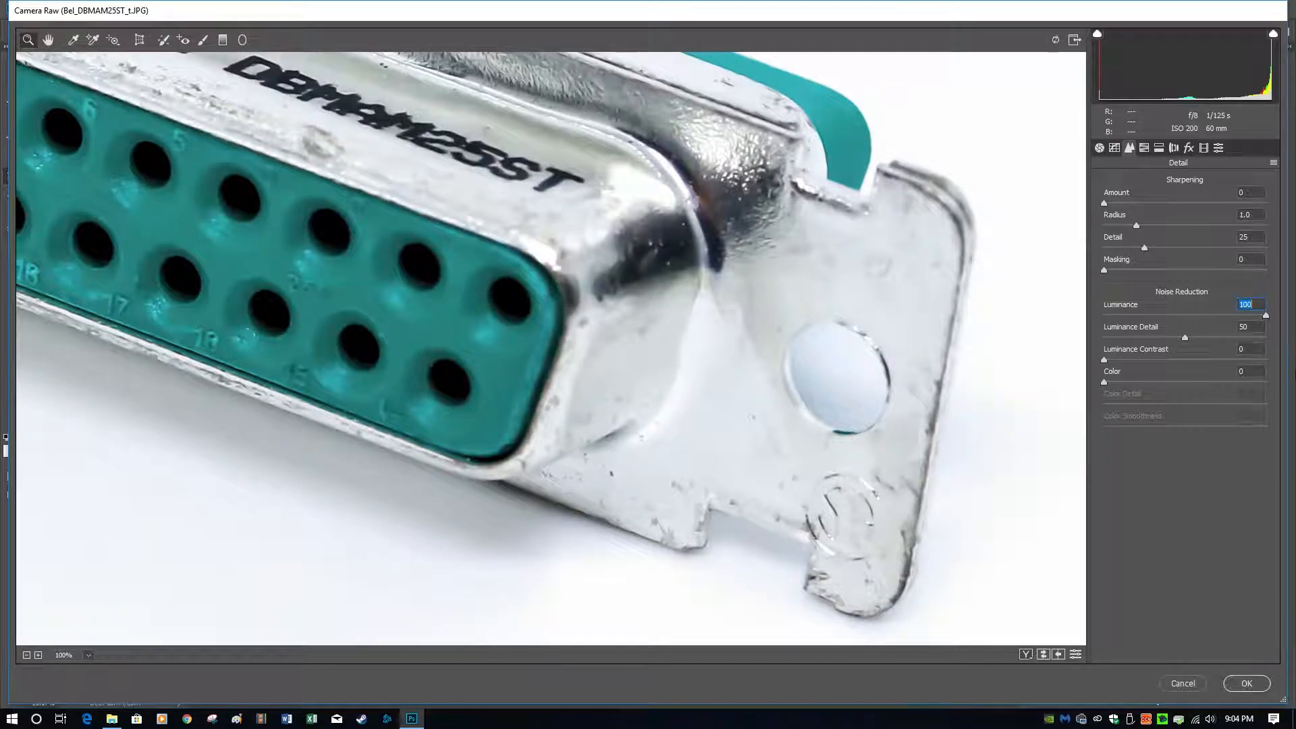
left_click_drag(1183, 337, 1105, 345)
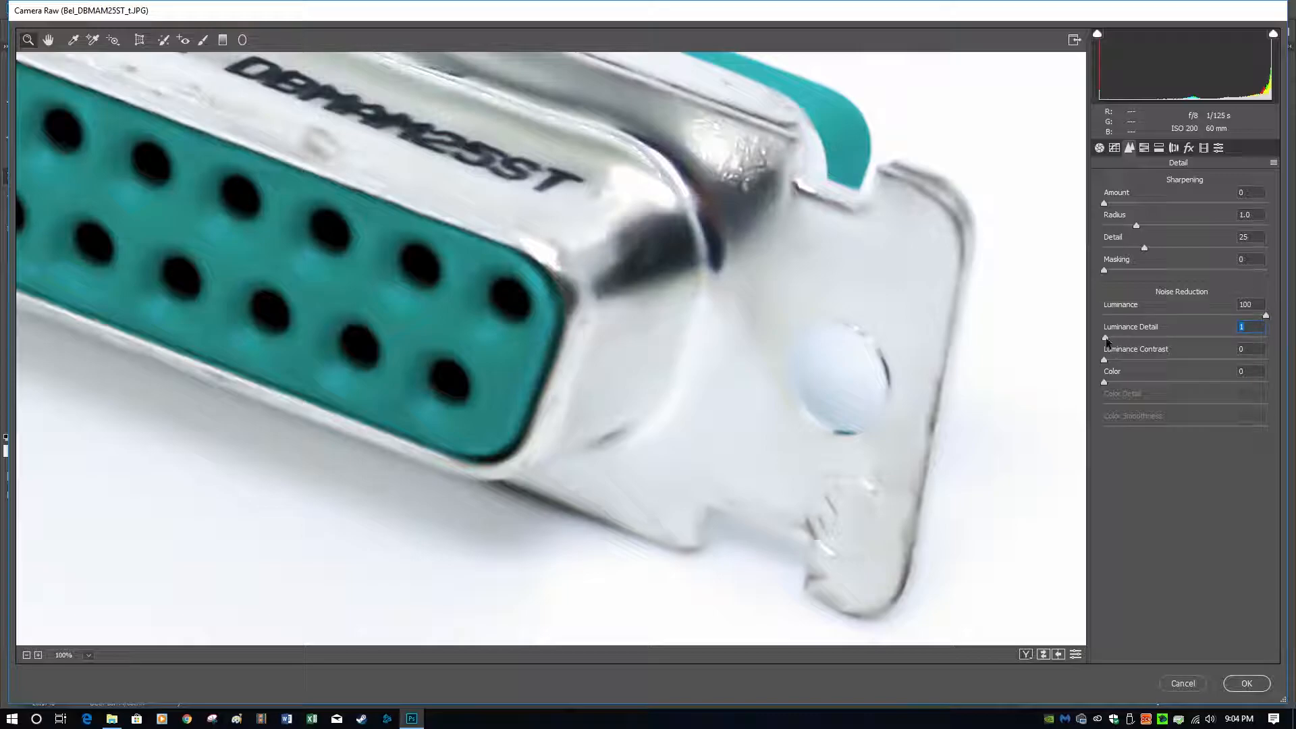
left_click_drag(1106, 339, 1276, 344)
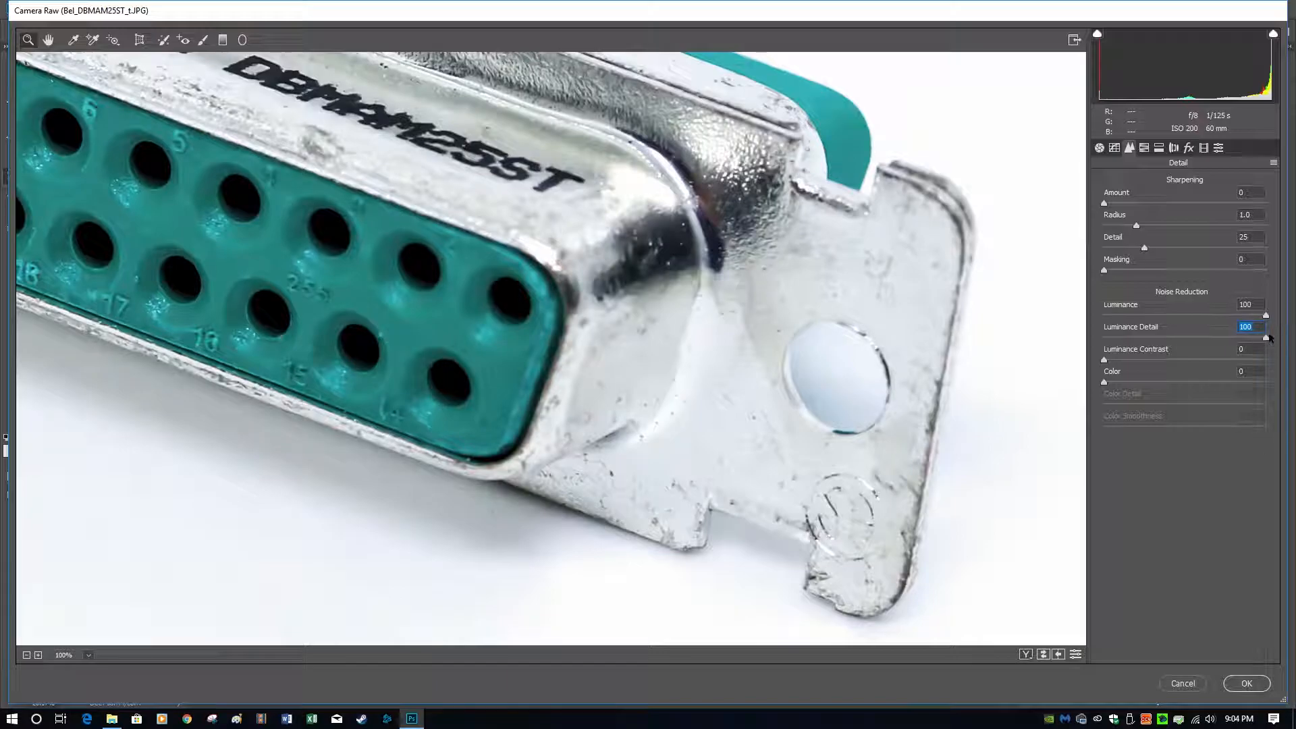
left_click_drag(1266, 337, 1225, 345)
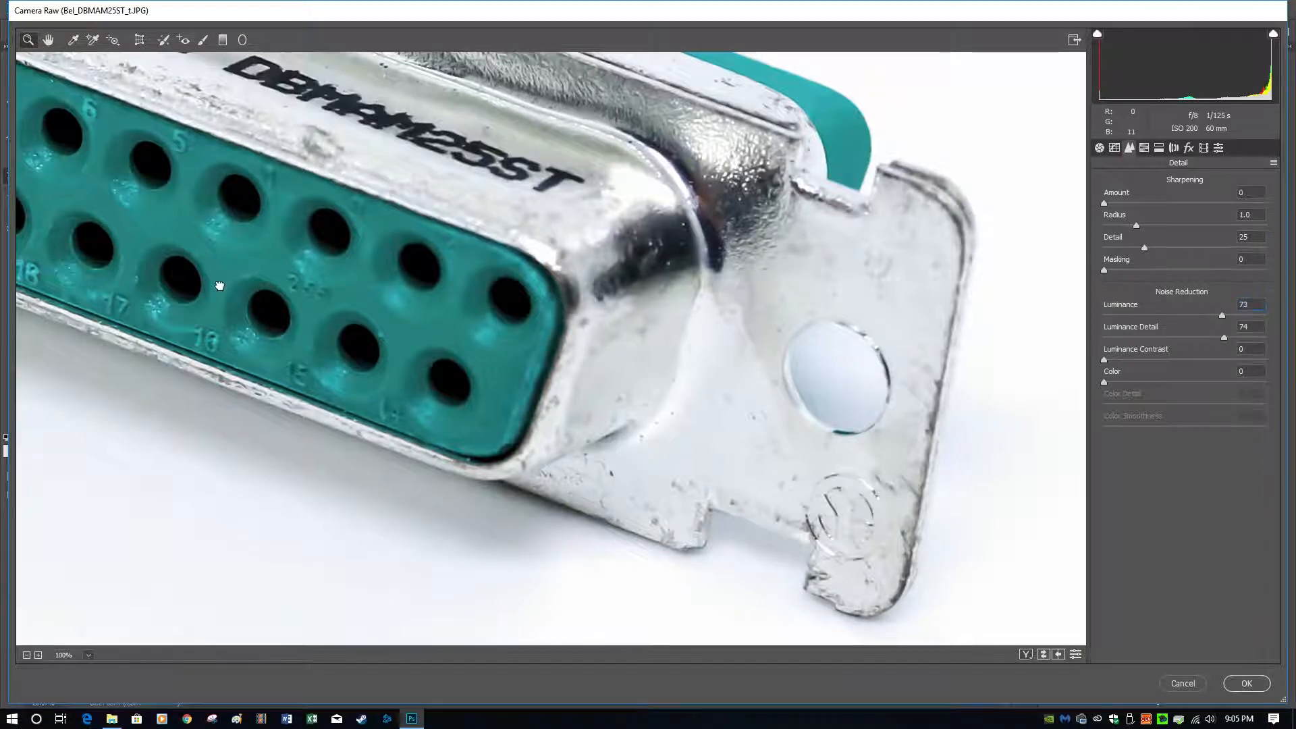
Step: Inspect the connector's surface along its length and set the sharpening Amount to 21
left_click_drag(219, 286, 642, 428)
left_click_drag(408, 324, 960, 486)
left_click_drag(281, 367, 376, 591)
left_click_drag(948, 513, 199, 402)
left_click_drag(620, 561, 559, 298)
left_click_drag(523, 508, 593, 509)
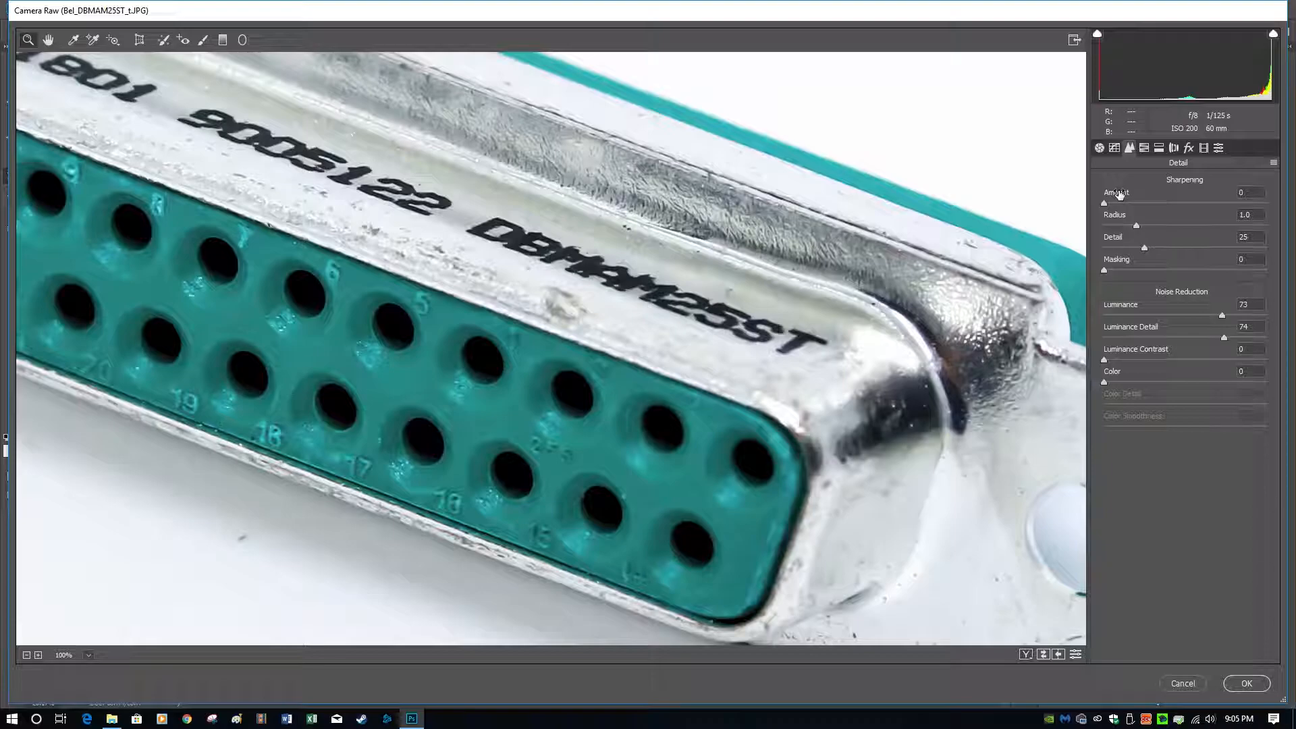
left_click_drag(1103, 203, 1127, 204)
left_click_drag(1126, 201, 1256, 201)
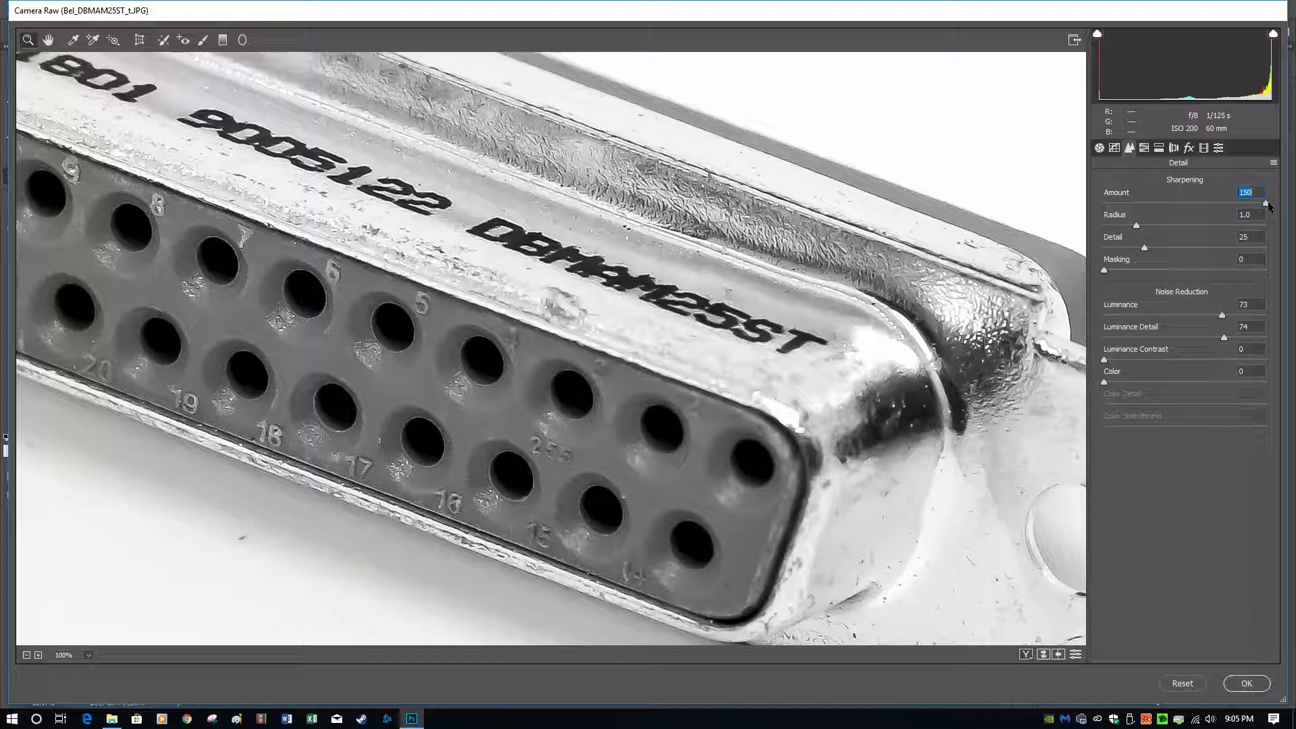
left_click_drag(1270, 206, 1244, 206)
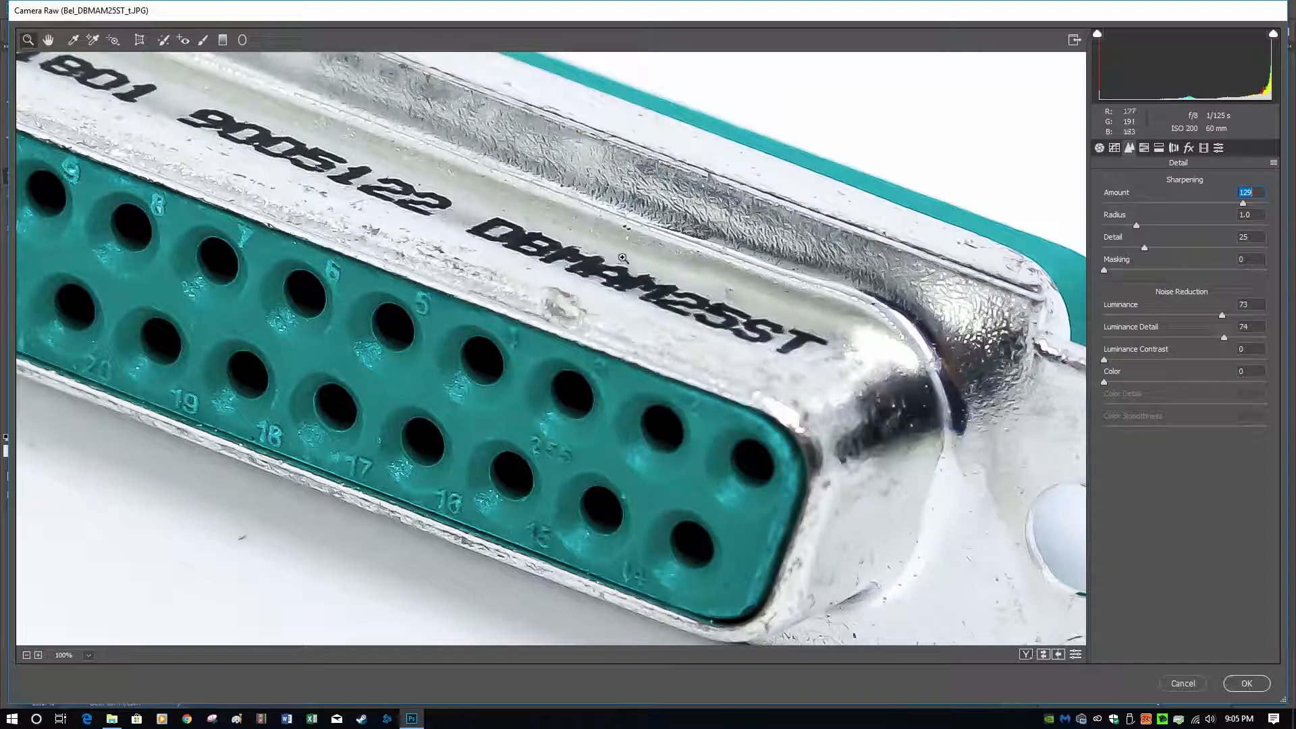
key("alt")
left_click_drag(1244, 203, 1129, 205)
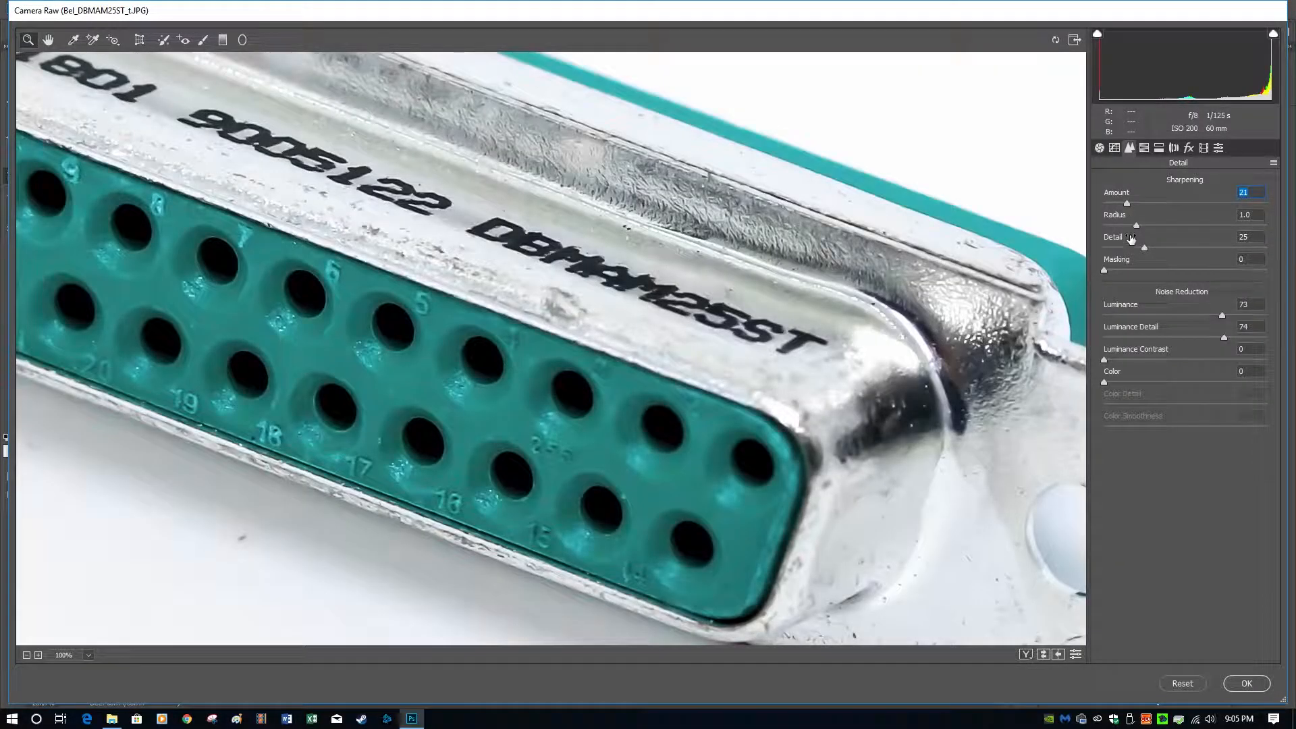
Step: Set the sharpening Radius to 0.6 and the sharpening Detail to 8
left_click(1136, 225, "alt")
mouse_move(1136, 230)
left_mouse_down()
mouse_move(1091, 233)
mouse_move(1278, 234)
mouse_move(1116, 239)
left_mouse_up()
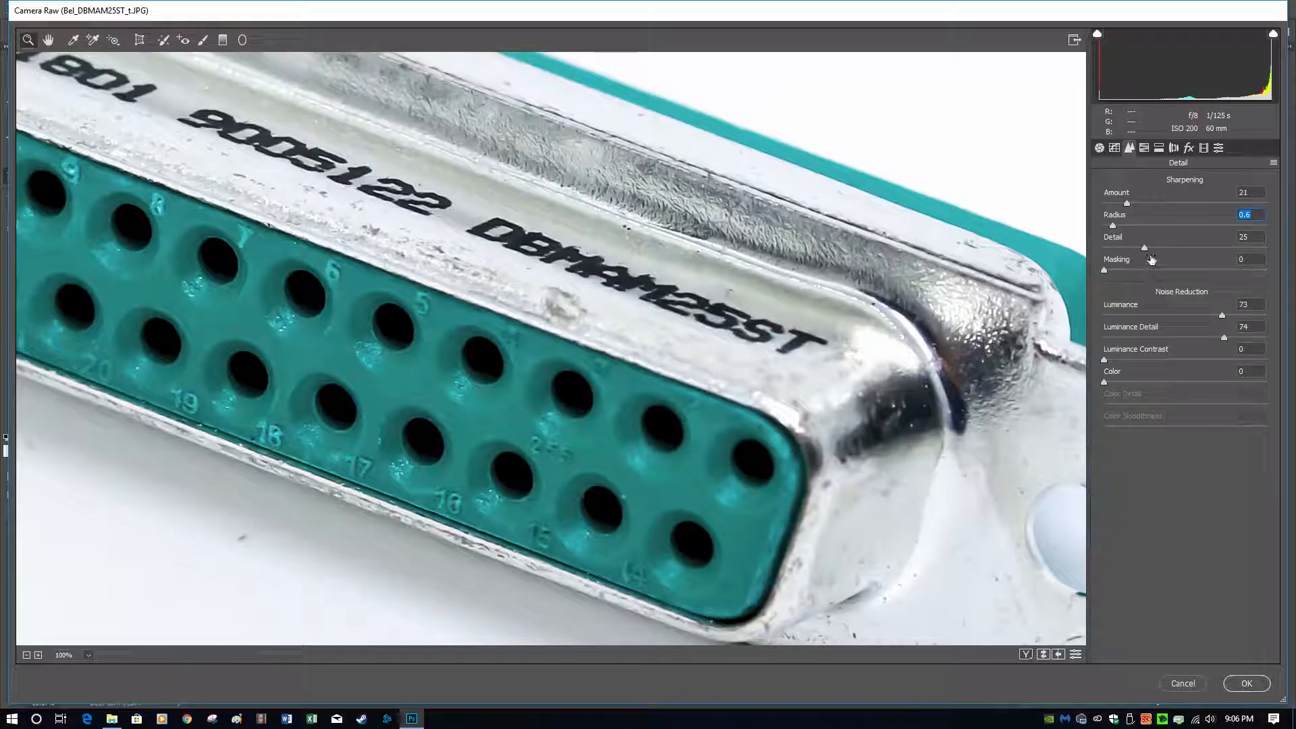
left_click_drag(1144, 250, 1118, 257)
key("Tab")
Step: Set the sharpening Masking to 83 using the mask preview, limiting sharpening to the connector's edges and lettering
left_click(1103, 270, "alt")
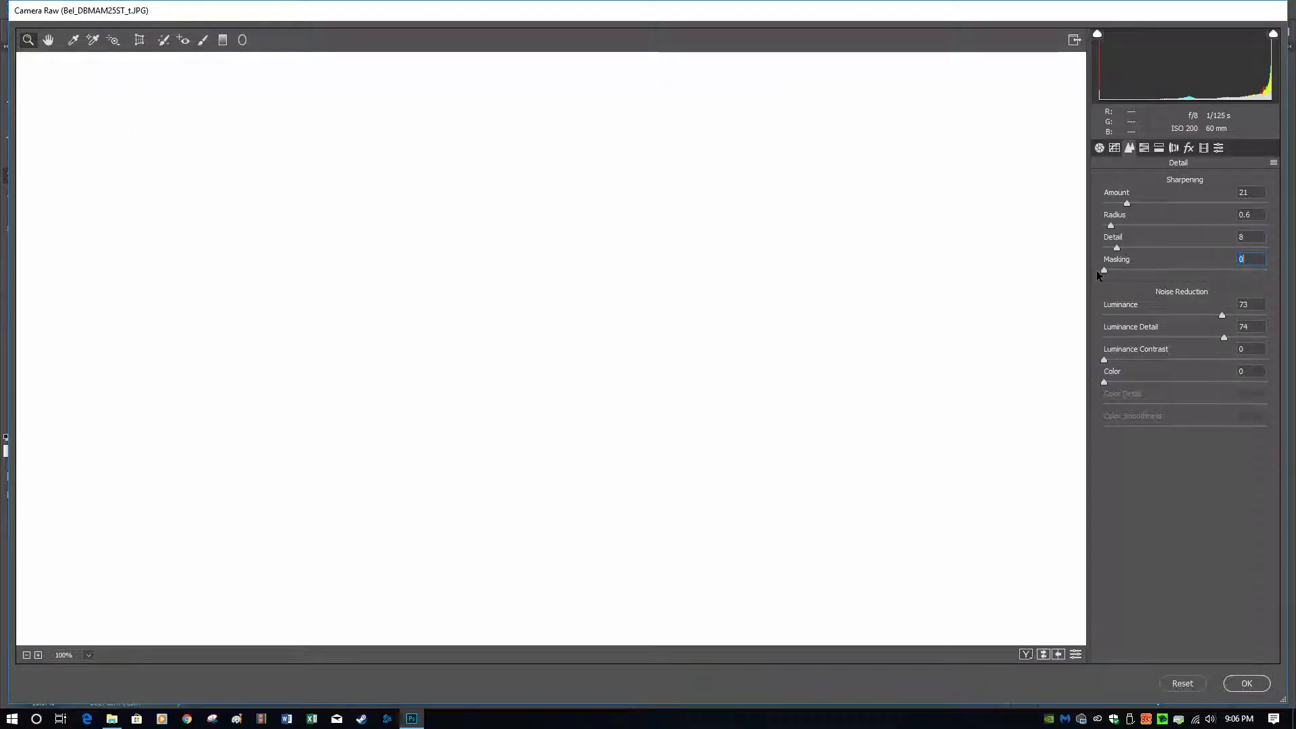
left_click_drag(1097, 270, 1283, 269)
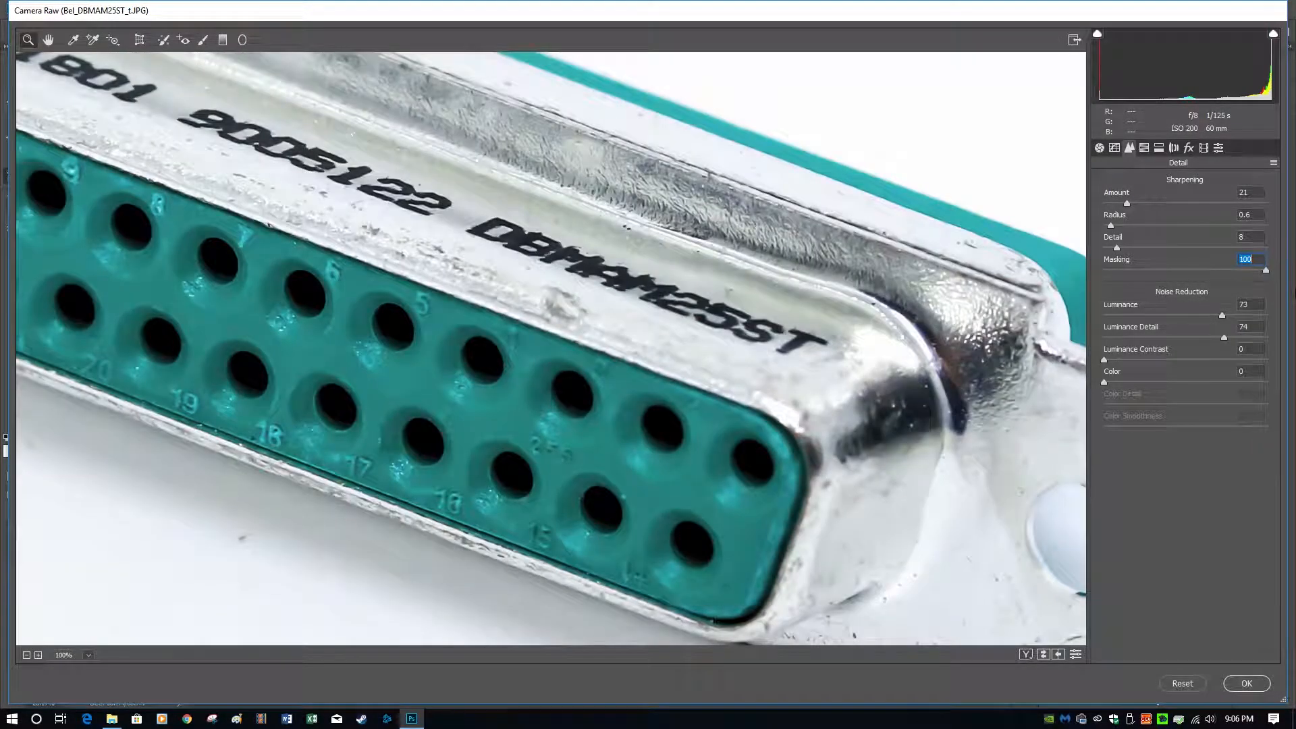
left_click(1266, 271, "alt")
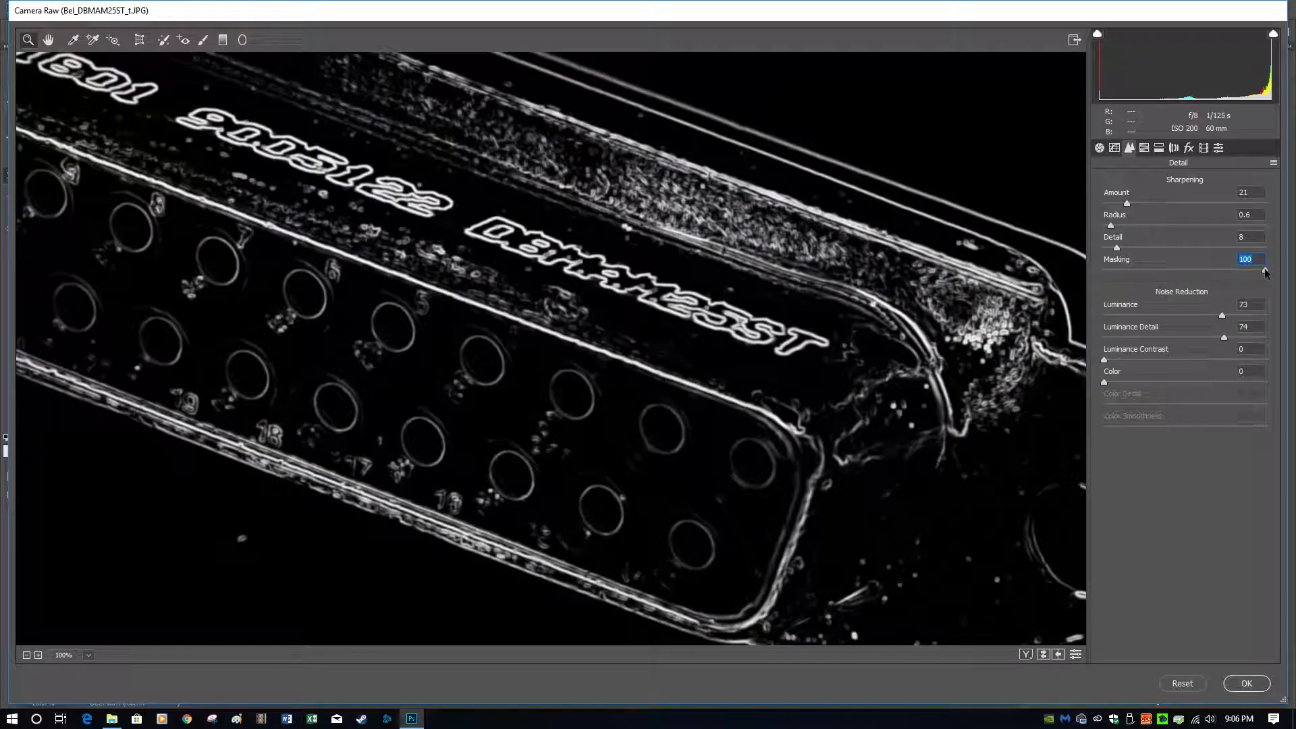
left_click_drag(1266, 271, 1237, 270)
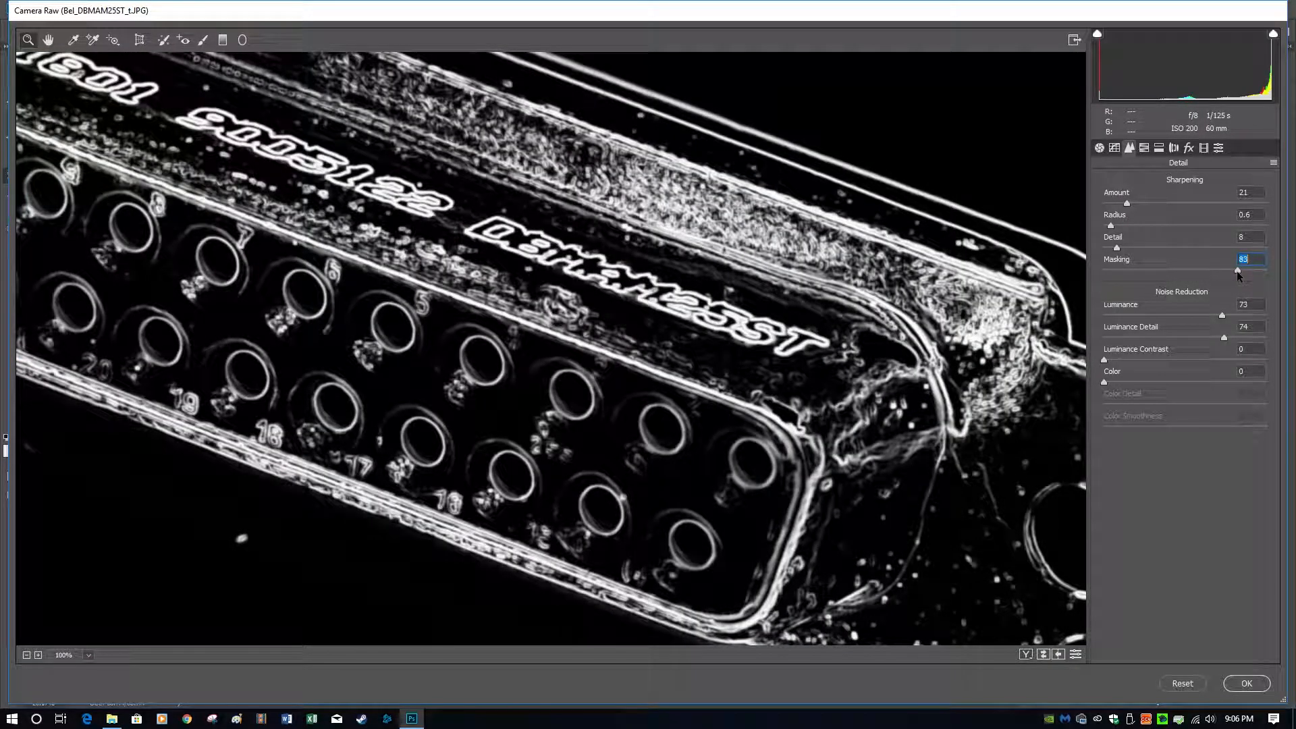
left_click_drag(1237, 270, 1237, 270)
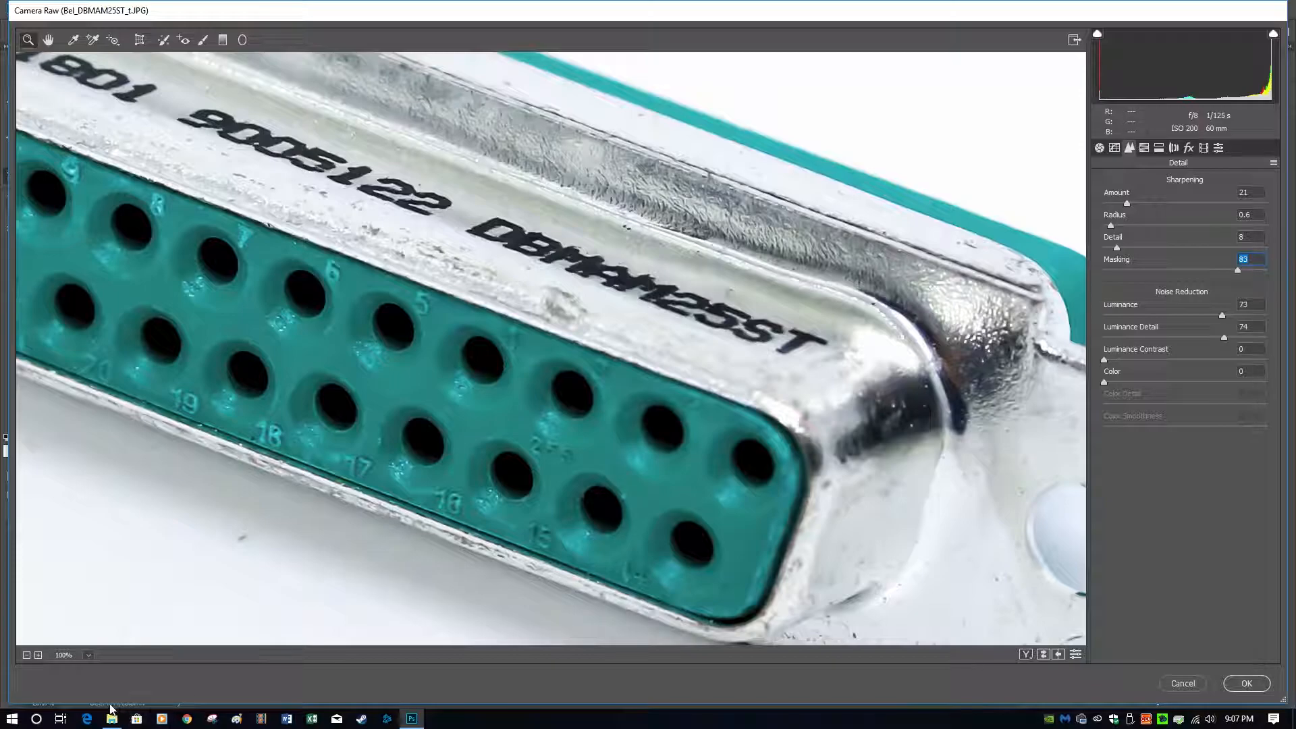
Step: Review the Basic and Detail settings with the whole image in view and apply the Camera Raw adjustments
left_click(89, 656)
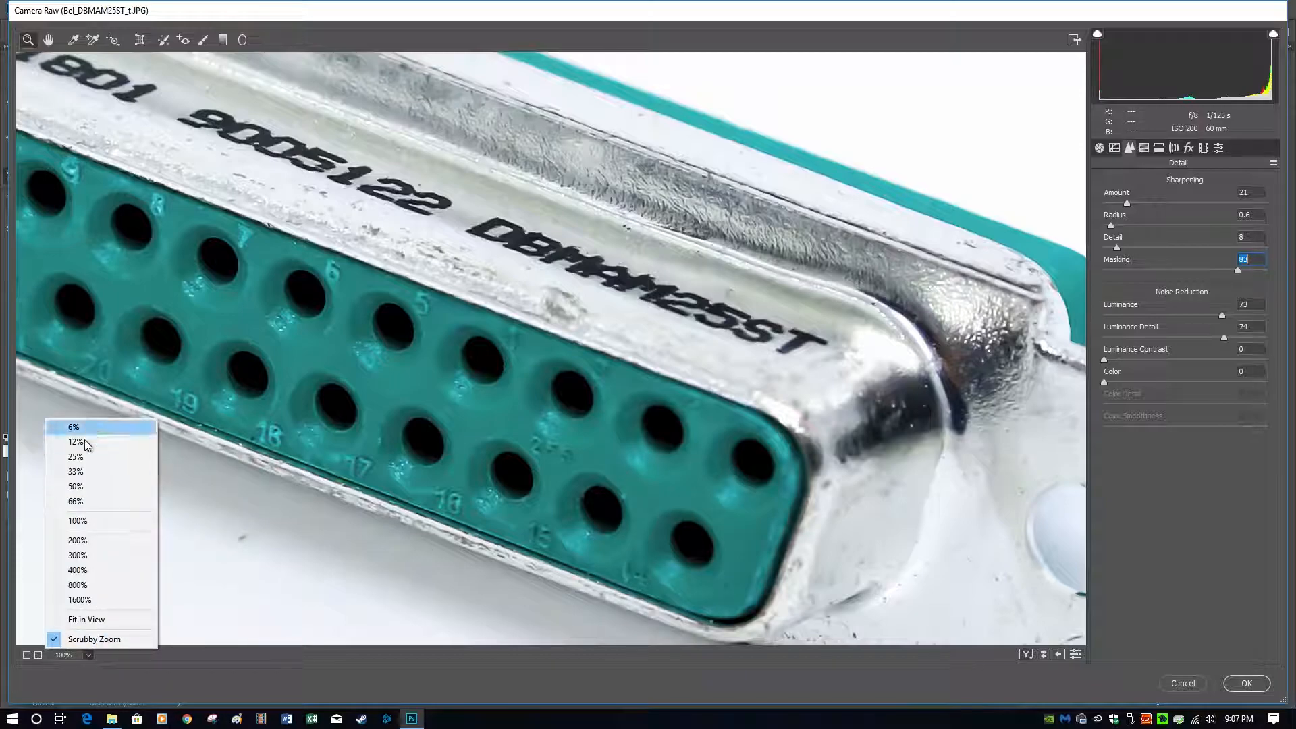
left_click(87, 619)
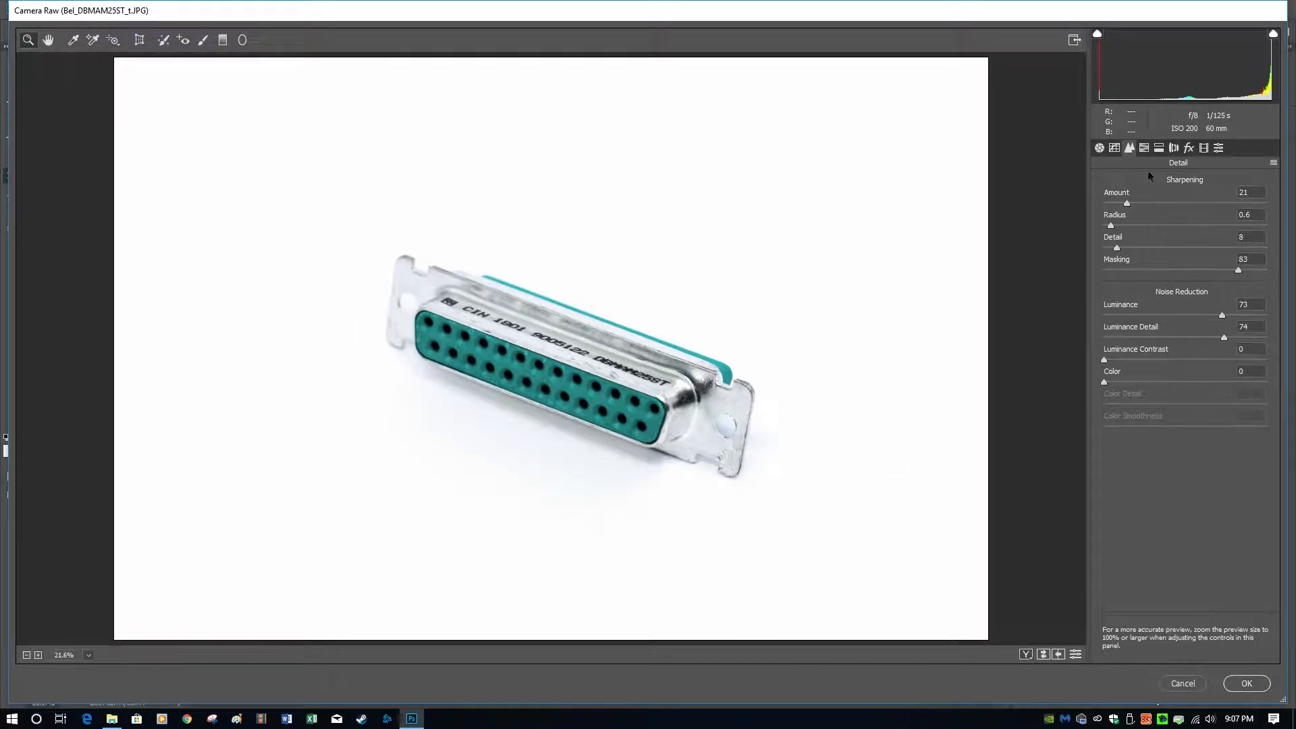
left_click(1100, 148)
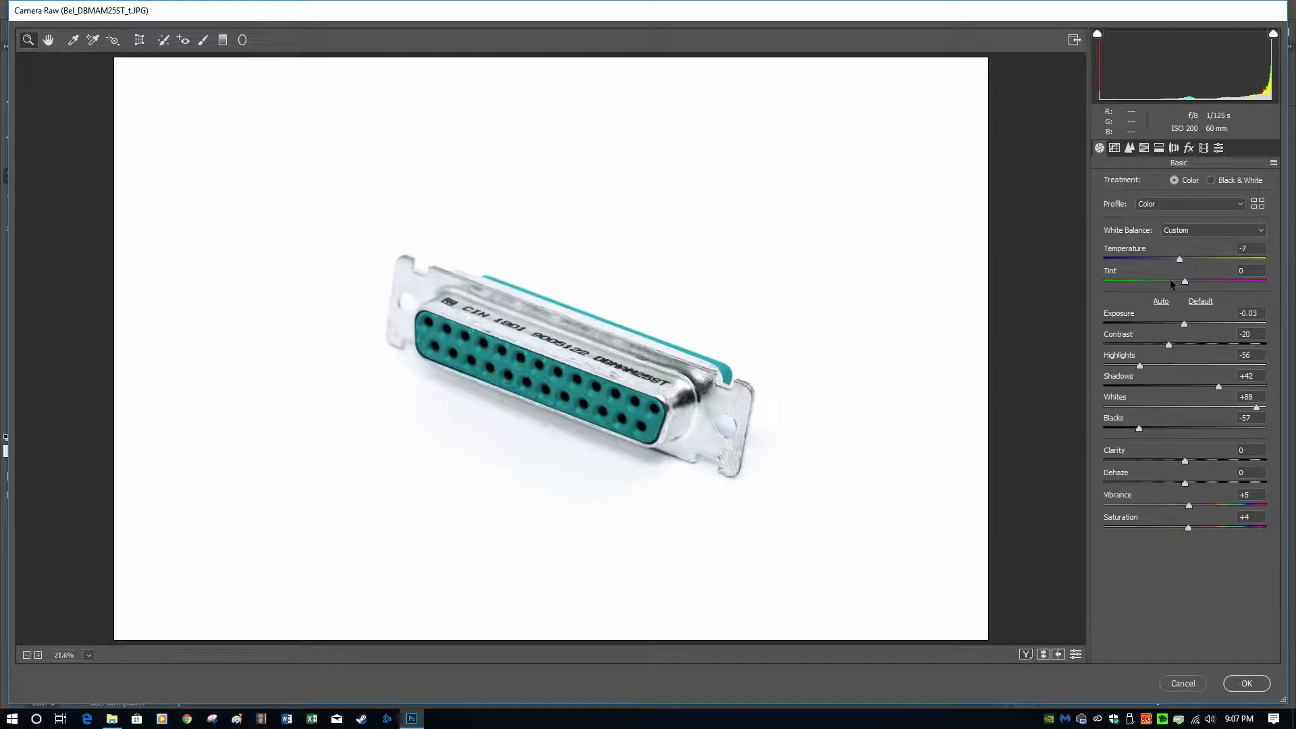
left_click(1130, 148)
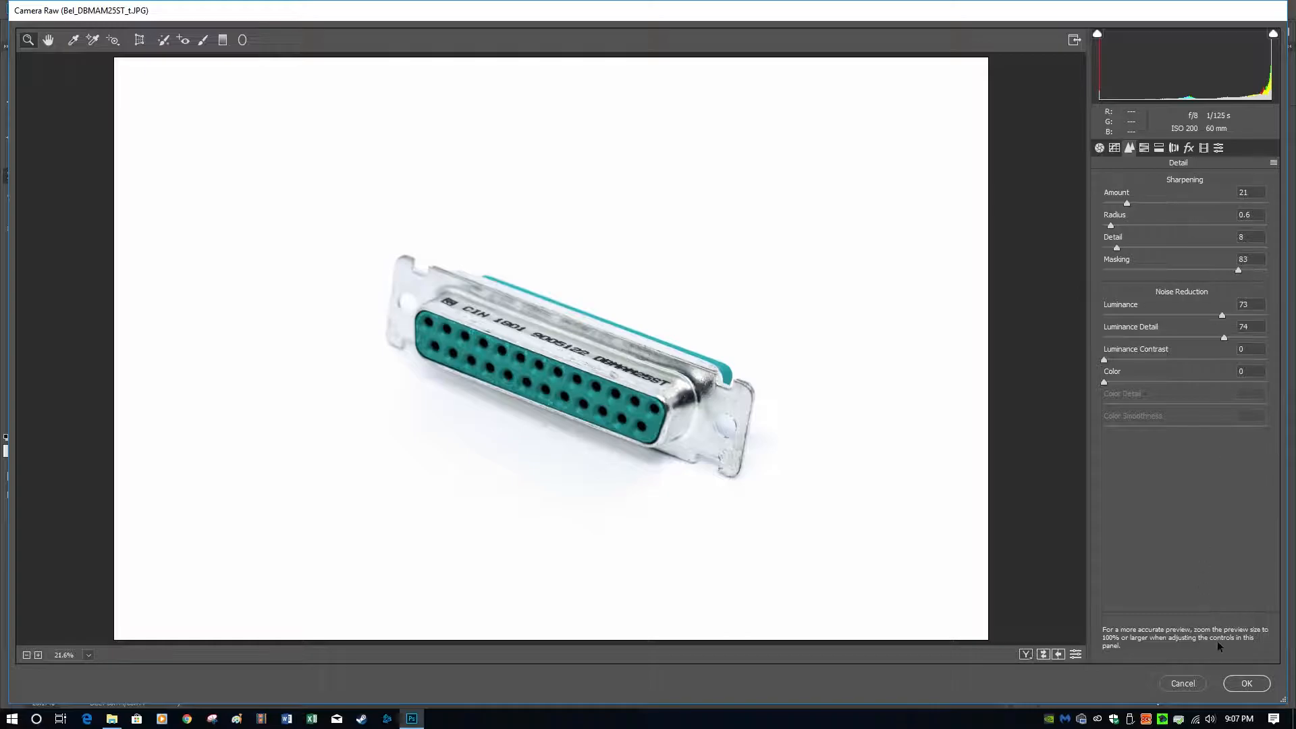
left_click(1246, 683)
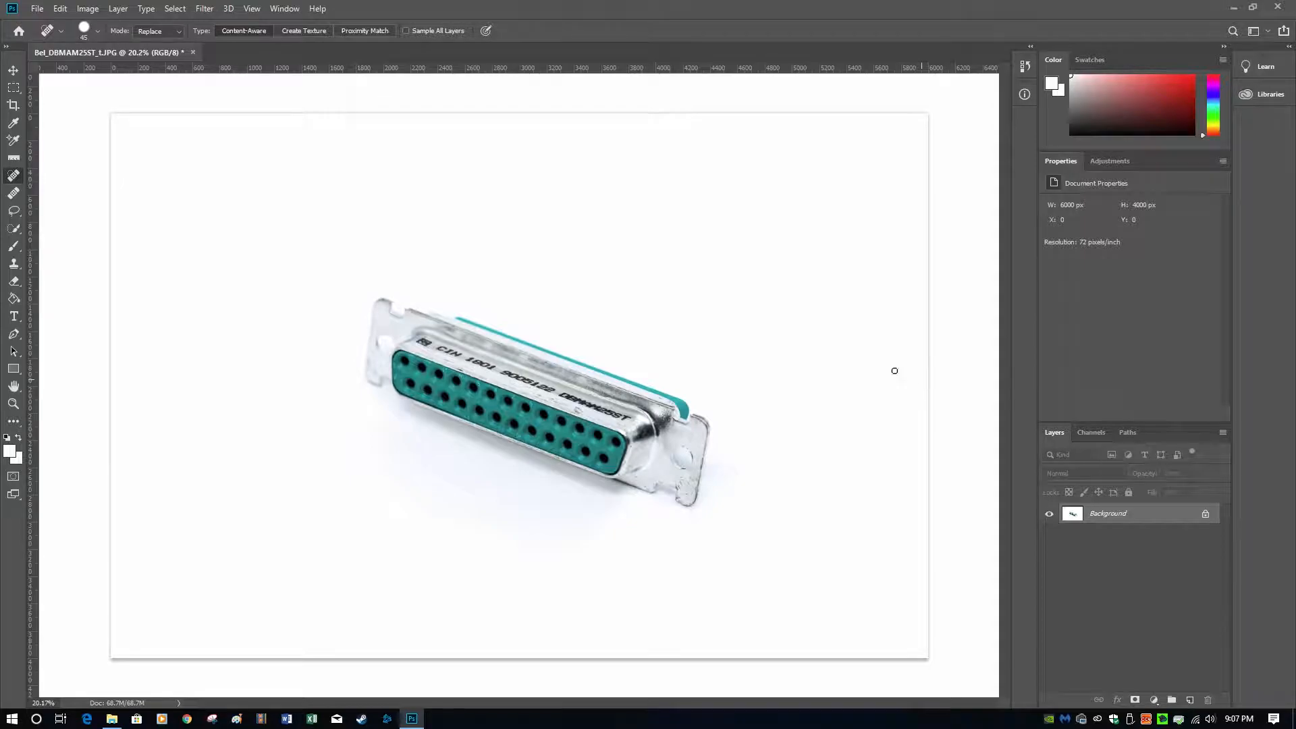
Step: Set the rectangular marquee to a fixed ratio with width 3 and height 2
left_click(13, 89)
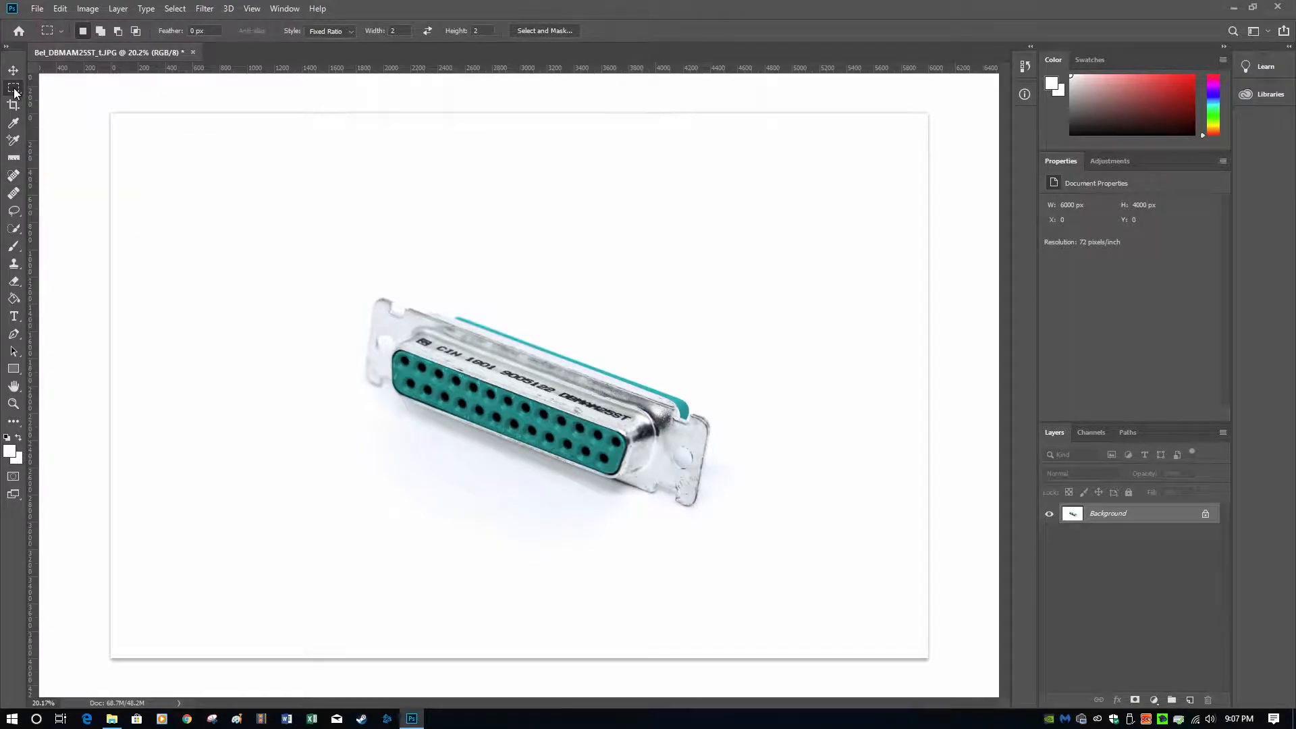
left_click(351, 34)
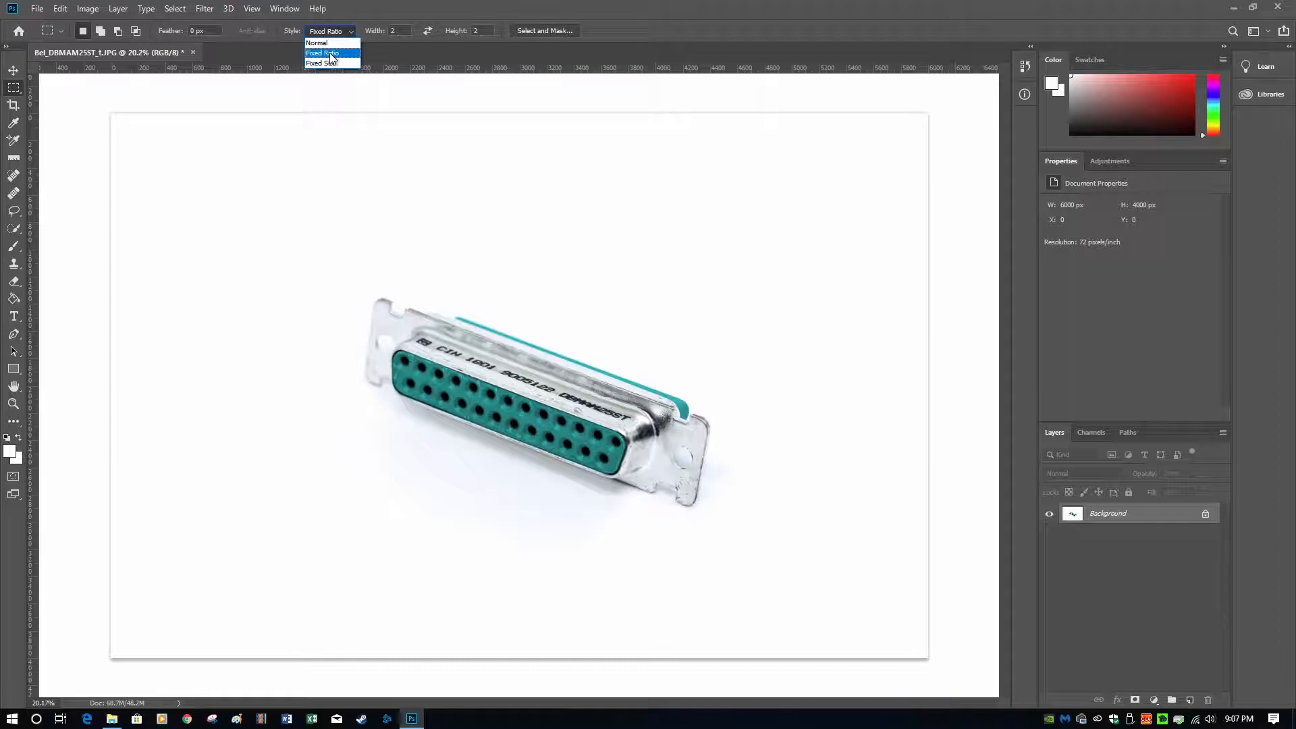
left_click(331, 54)
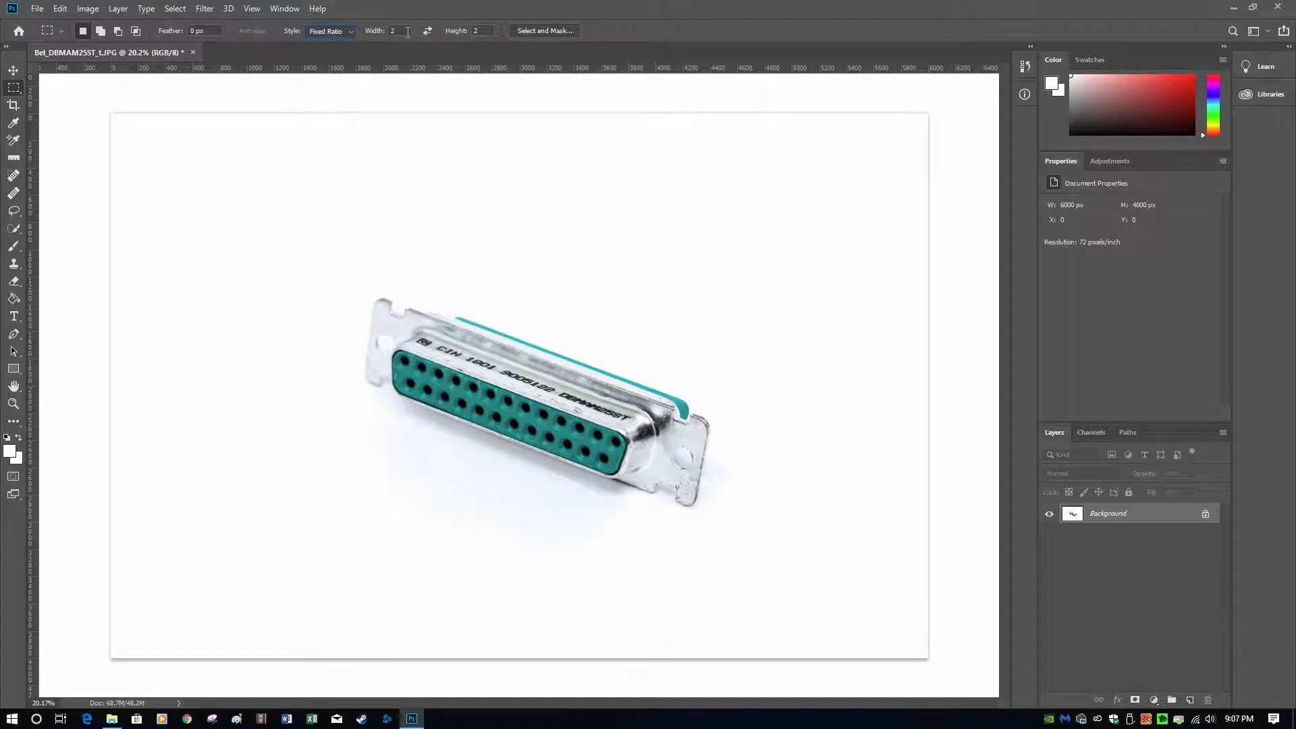
left_click_drag(734, 545, 556, 213)
left_click(398, 31)
type("3")
Step: Frame the whole connector with a 3:2 marquee selection and crop the image to 3711 × 2474 px
left_click(500, 268)
left_click_drag(751, 542, 112, 194)
left_click(198, 228)
left_click_drag(488, 217, 529, 244)
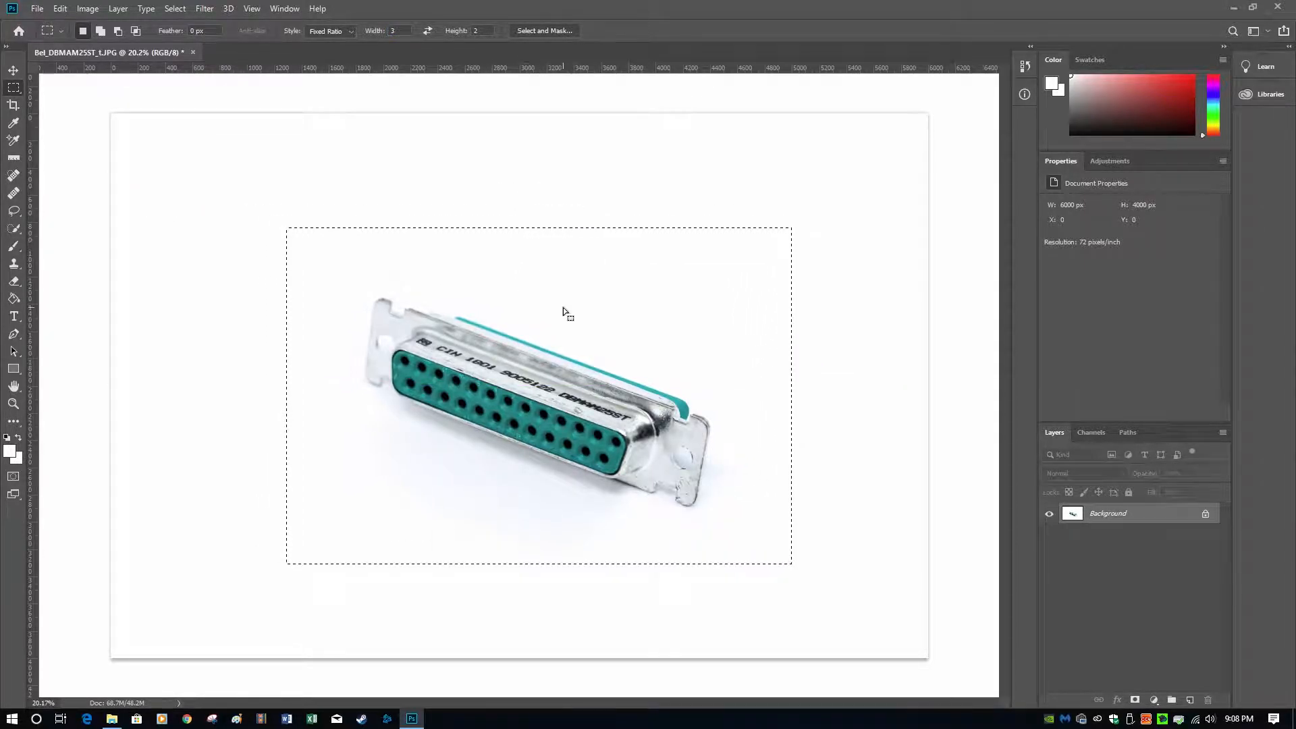
left_click(87, 9)
left_click(95, 149)
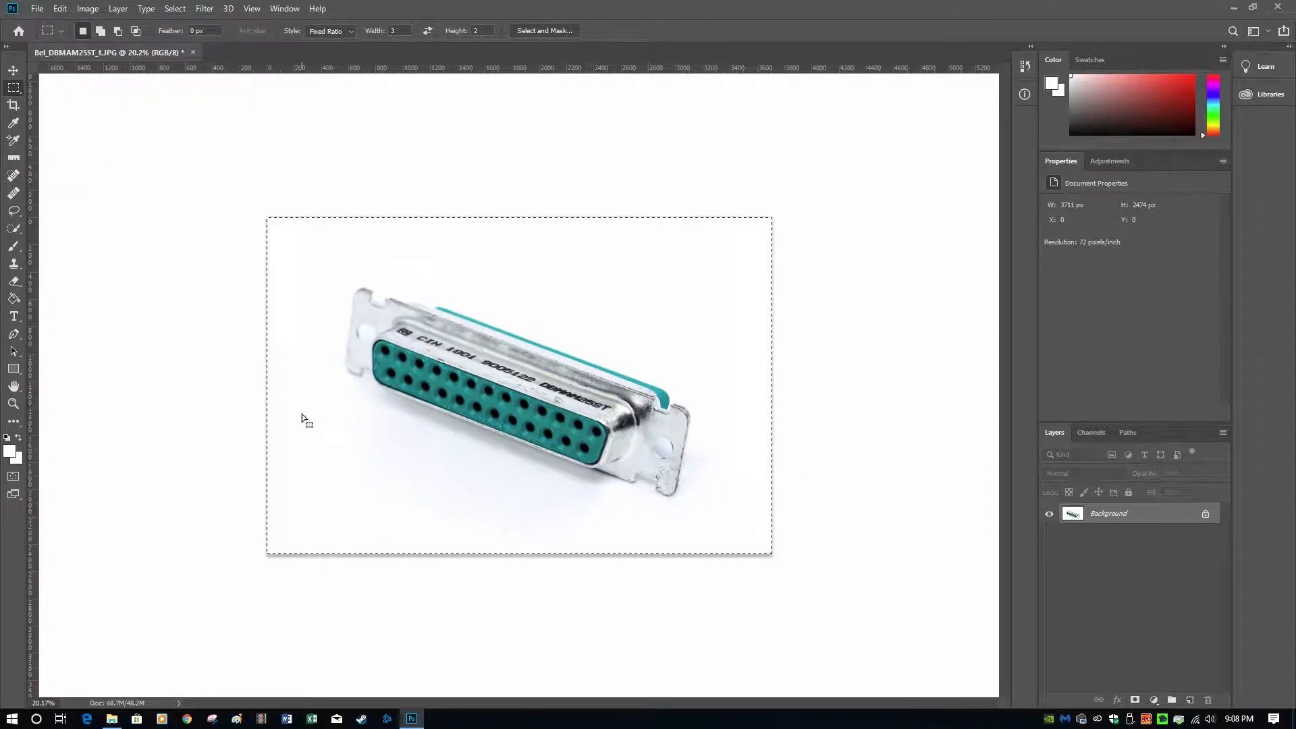
Step: Check the cropped photo and save it as a JPEG at Maximum quality 12 in Baseline ("Standard") format
key("ctrl+plus")
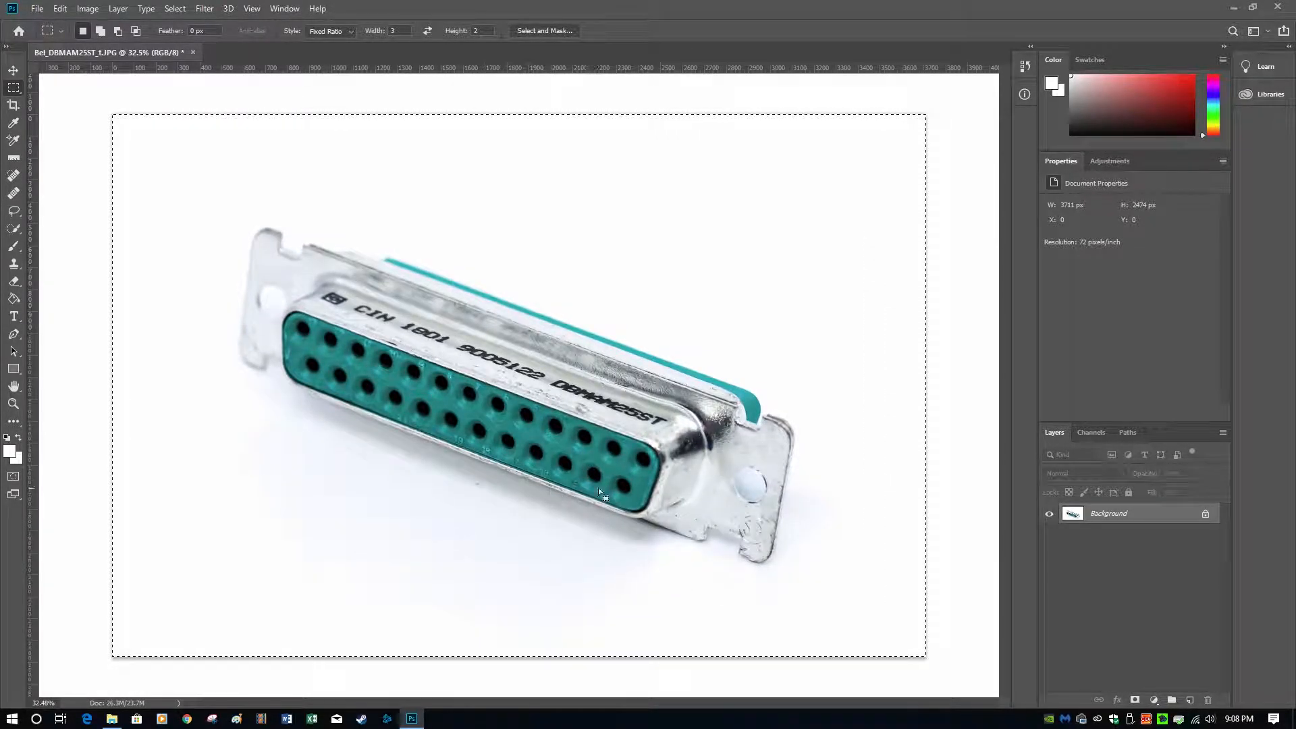
scroll(484, 424, "down", 2)
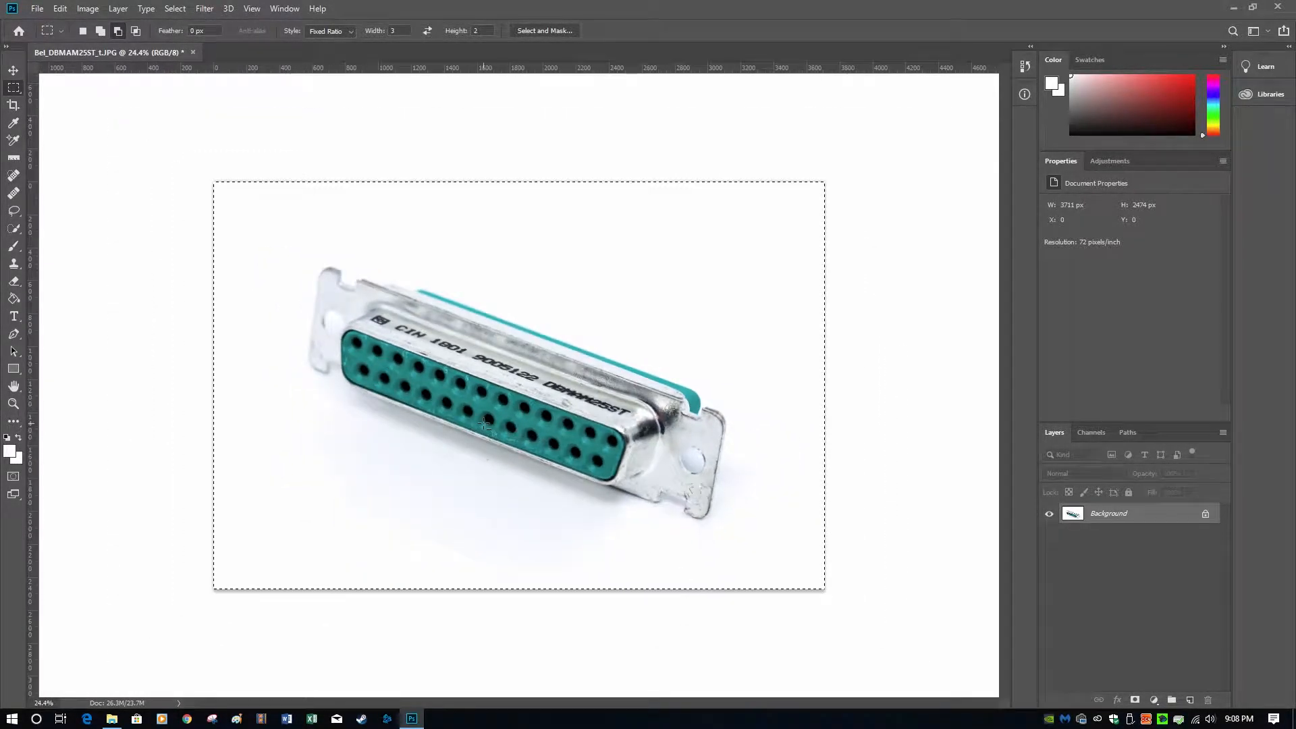
left_click(37, 9)
left_click(49, 147)
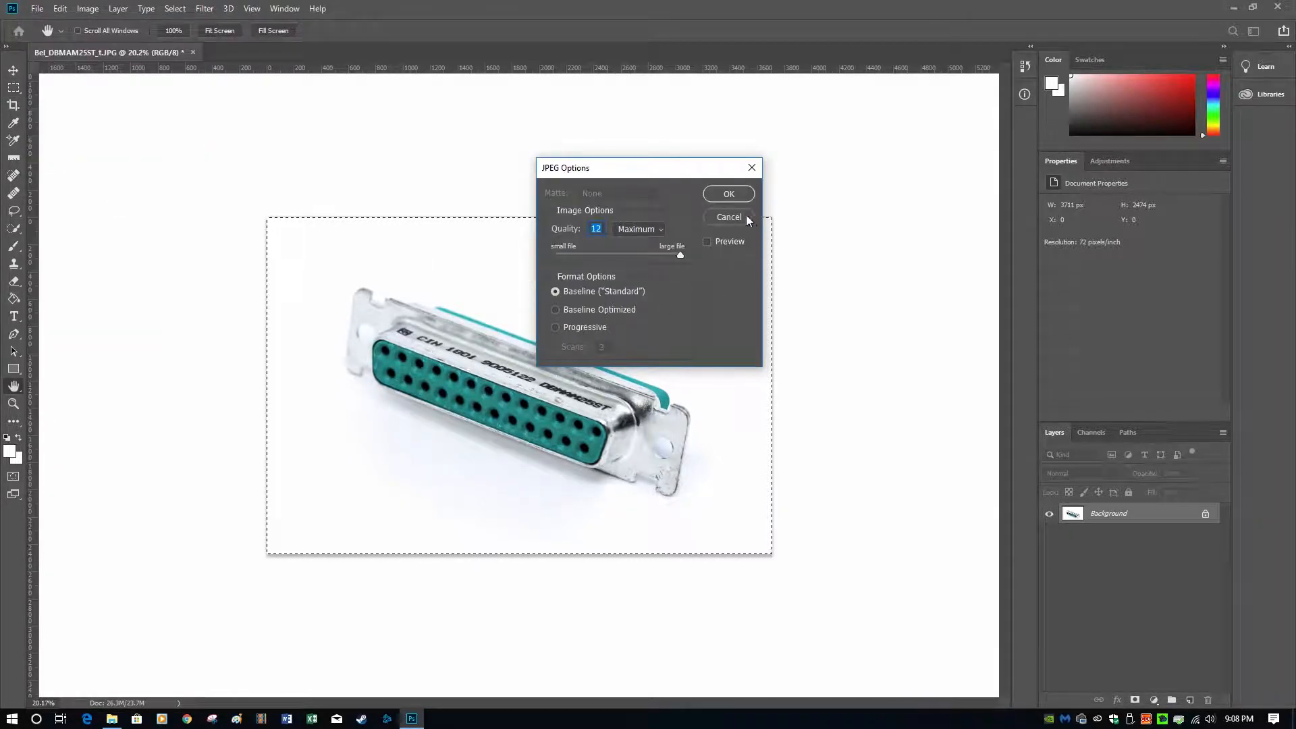
left_click(722, 194)
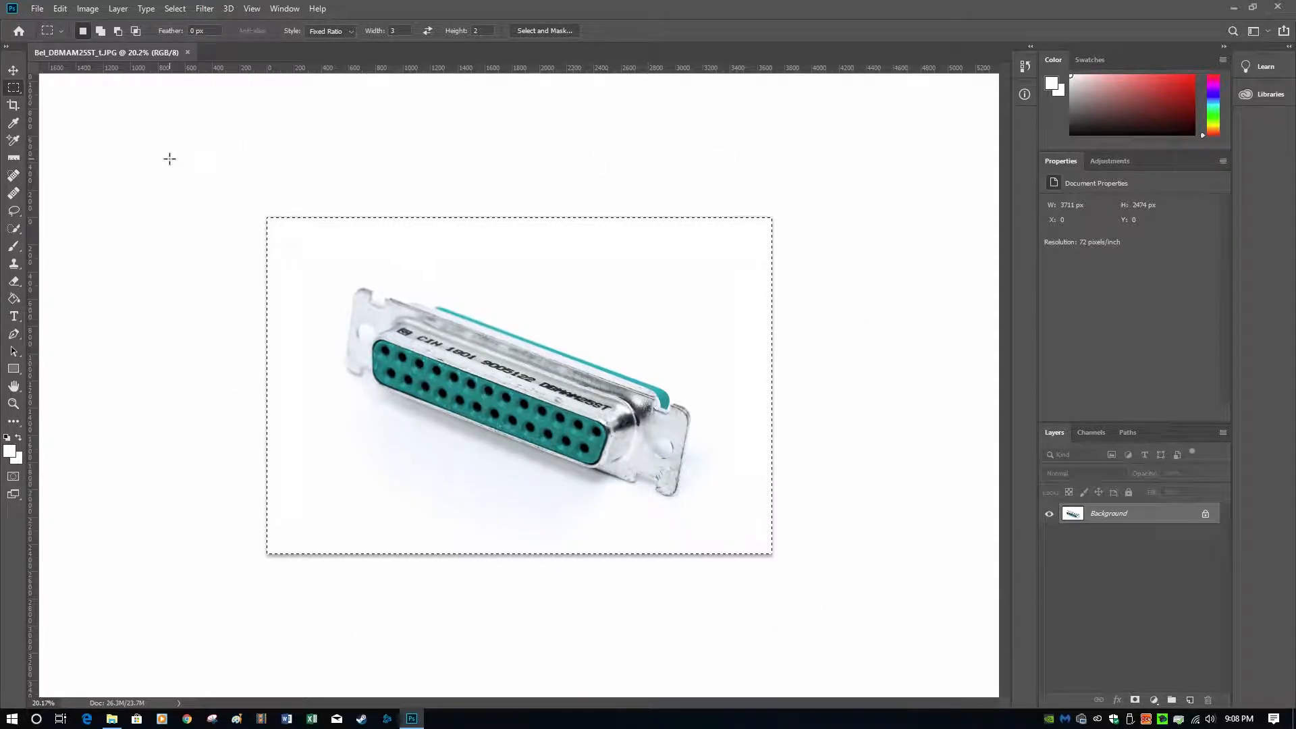
Step: Choose a near-white custom color for the canvas surrounding the image and return to the marquee tool
right_click(860, 198)
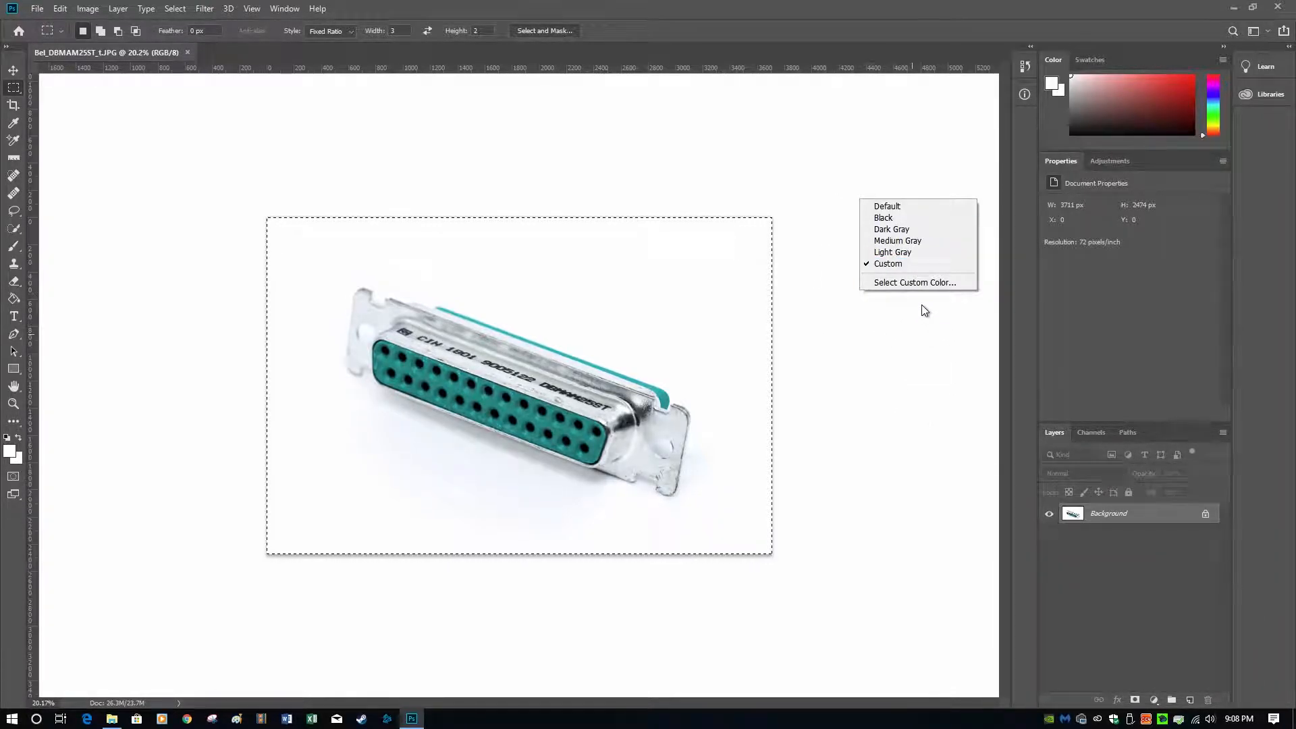
left_click(903, 283)
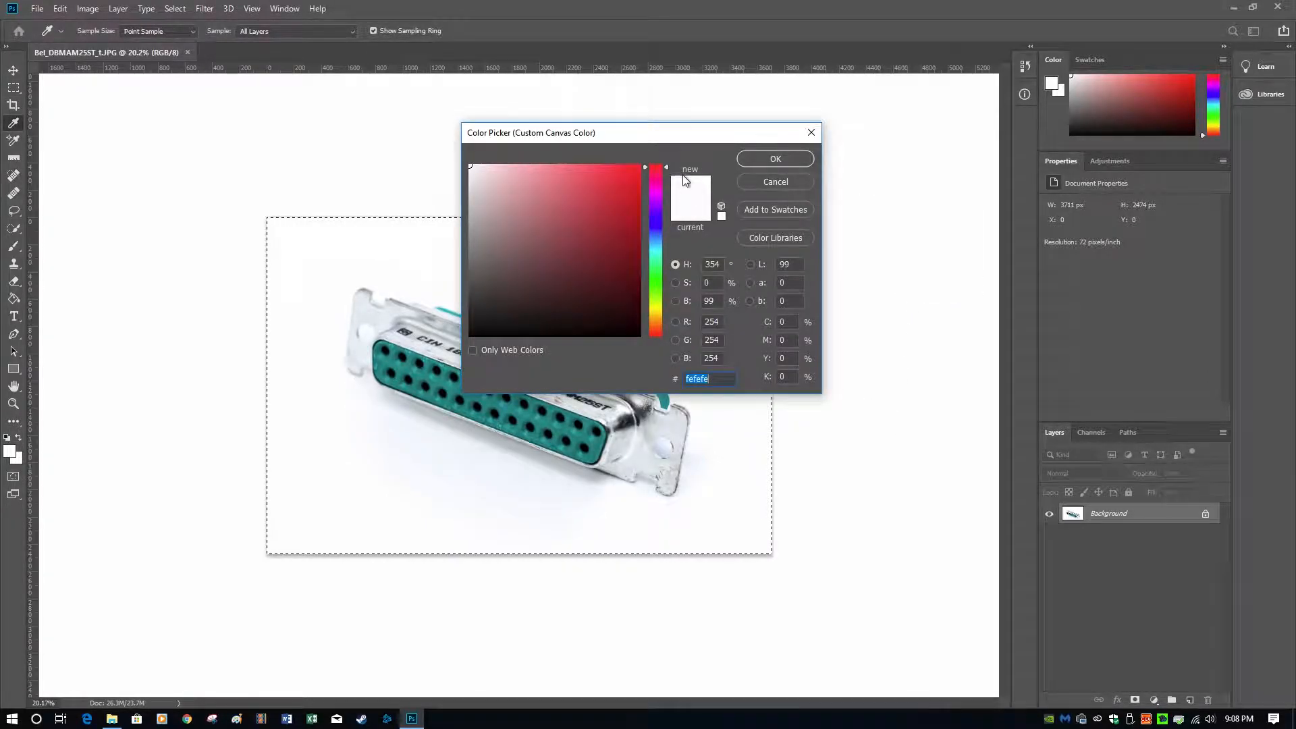
left_click(459, 155)
left_click(776, 159)
key("m")
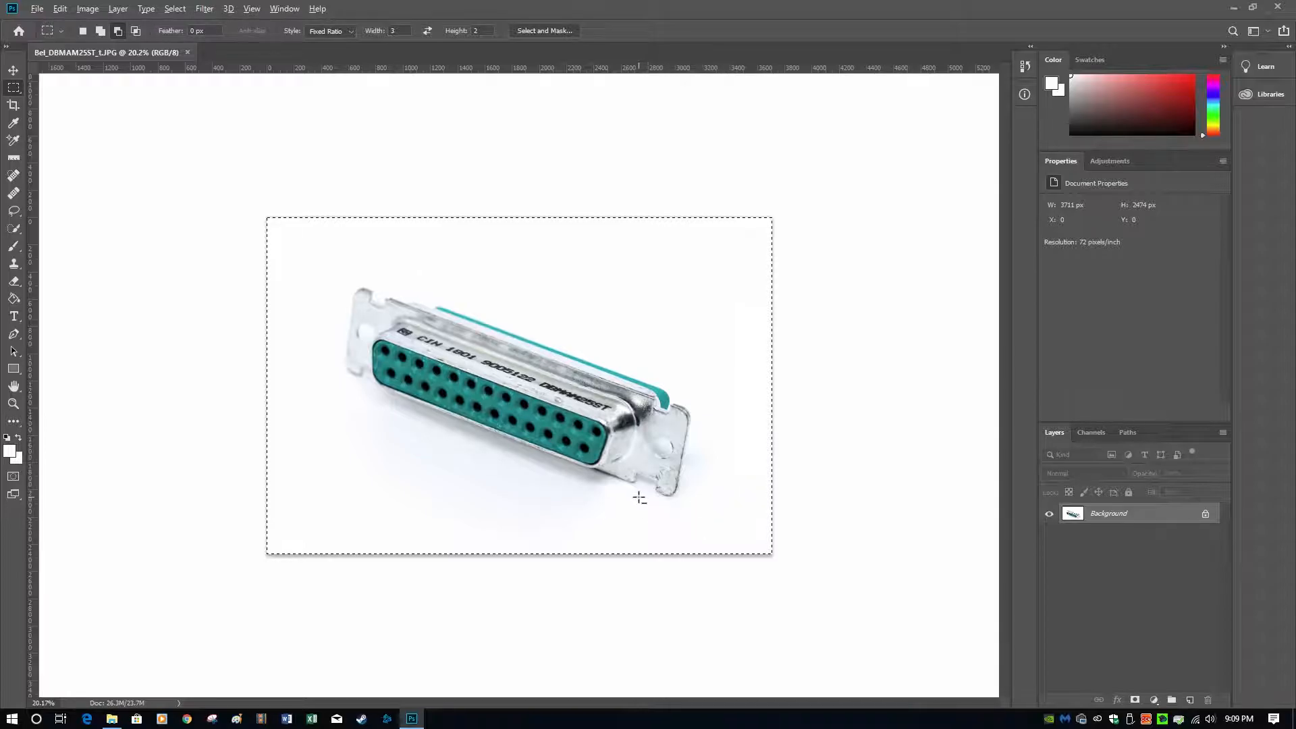
Step: Ready the Eraser with a smaller brush for the background around the connector and save the photo again
scroll(640, 497, "up", 3)
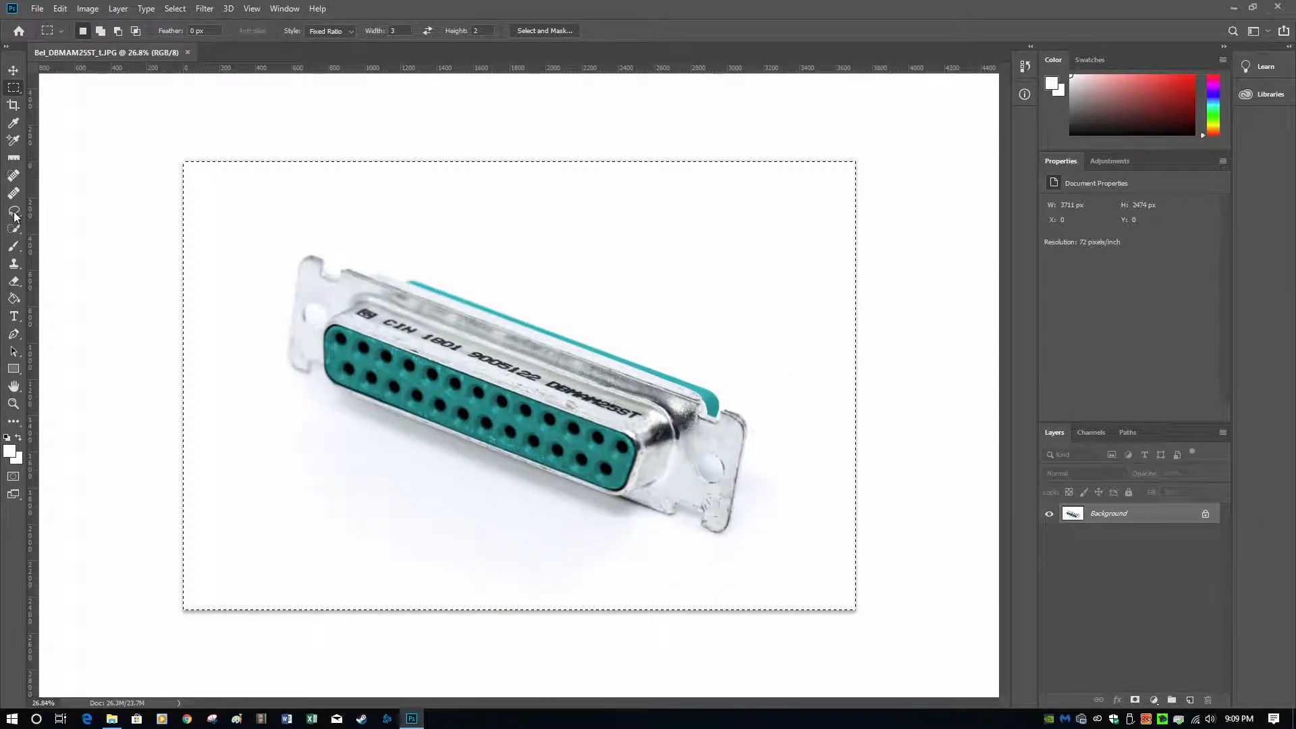
left_click(13, 282)
key("bracketleft")
key("bracketleft")
key("bracketleft")
key("bracketleft")
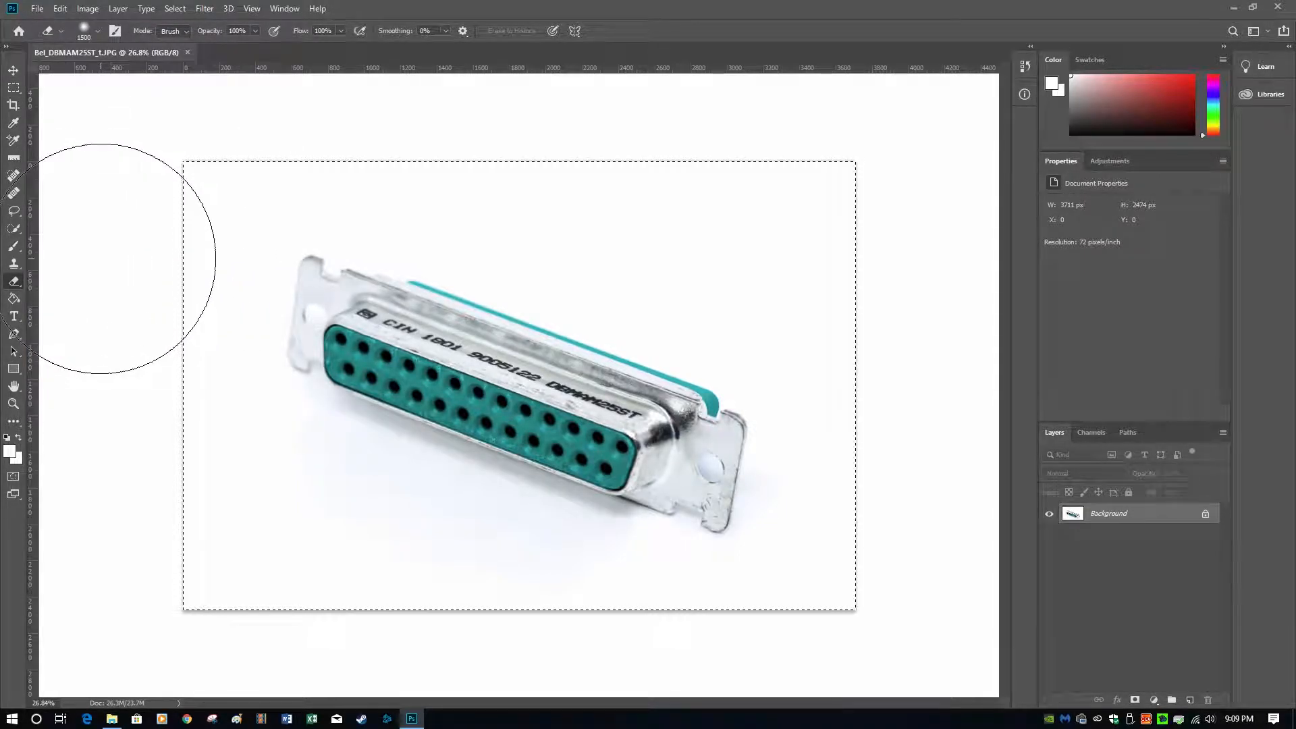
key("bracketleft")
left_click(37, 10)
left_click(55, 148)
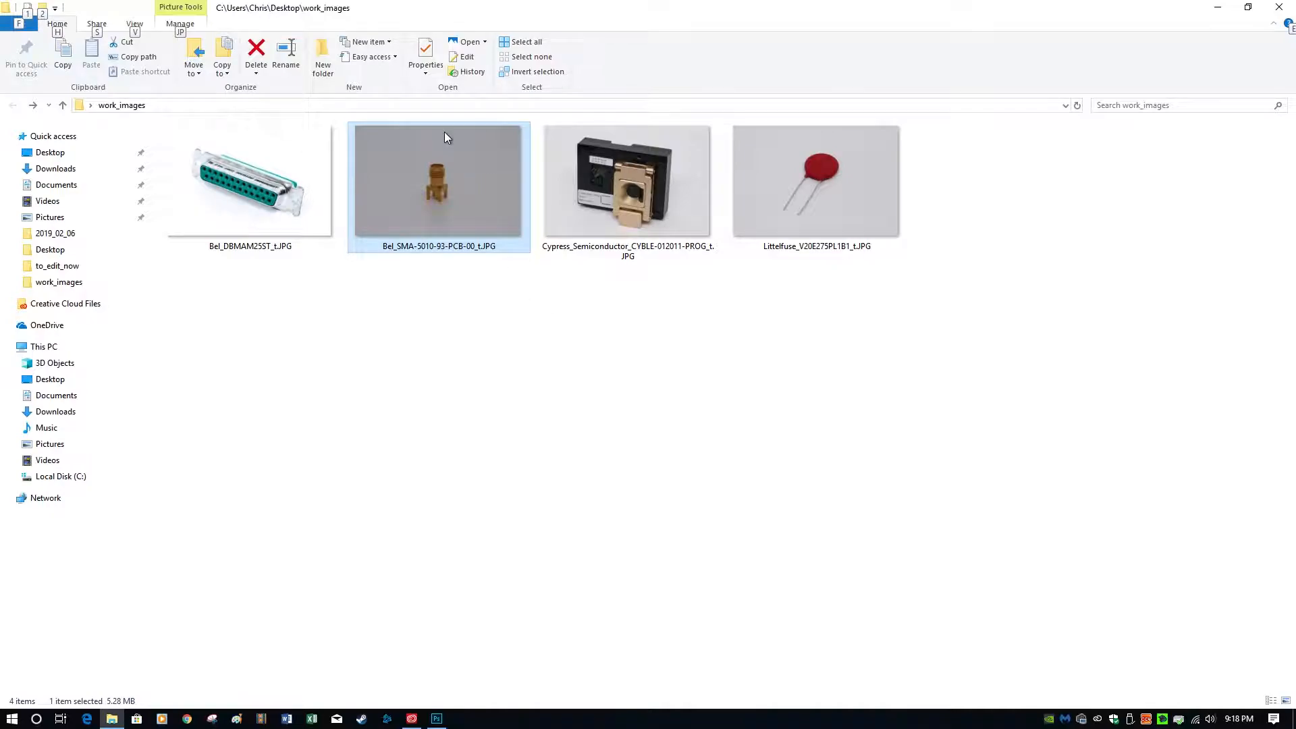
Step: Open Bel_SMA-5010-93-PCB-00_t.JPG from the work_images folder in Photoshop and start the Camera Raw filter on it
right_click(434, 176)
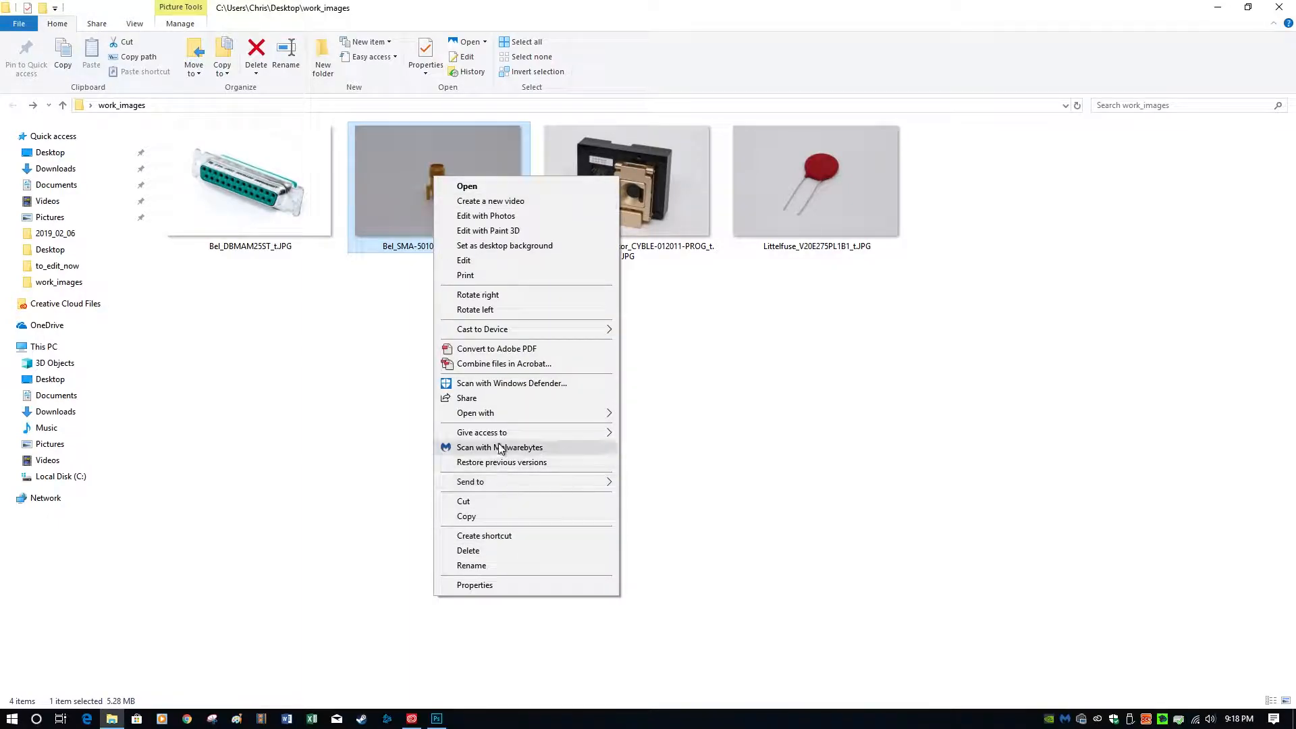
mouse_move(499, 415)
left_click(675, 415)
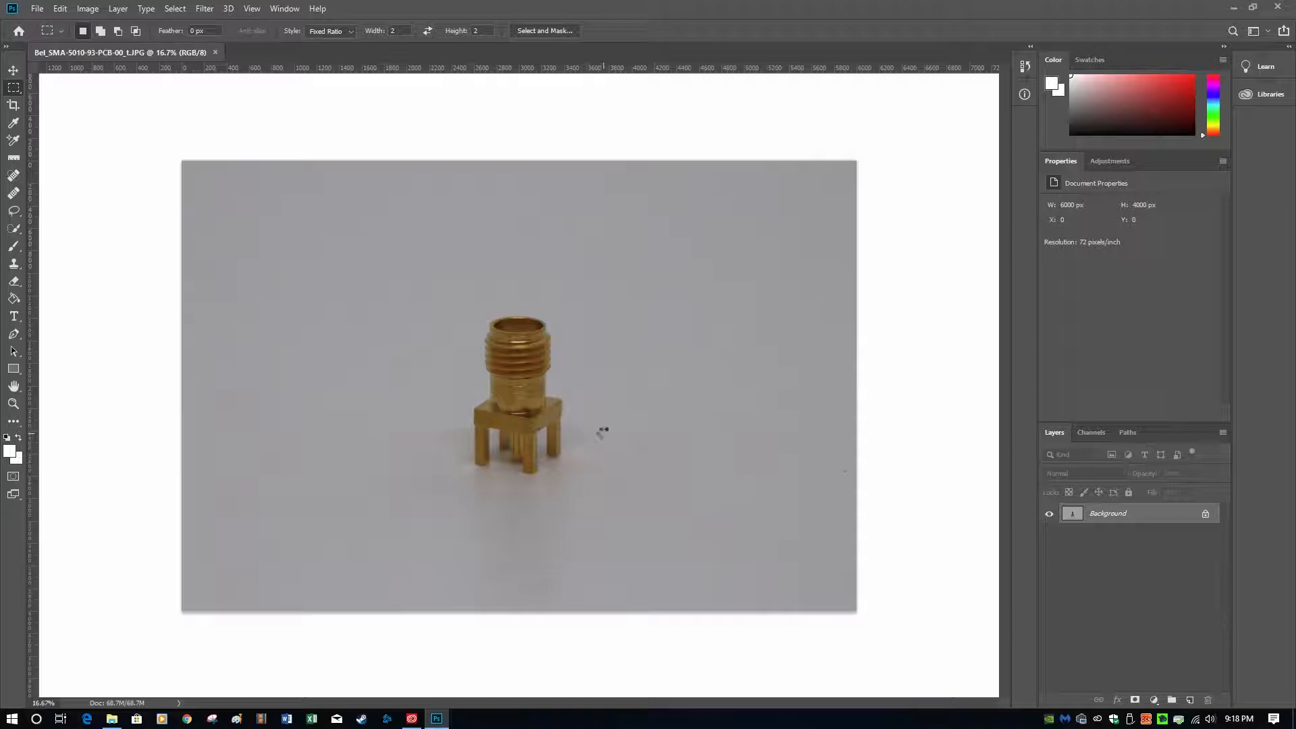
key("ctrl+shift+a")
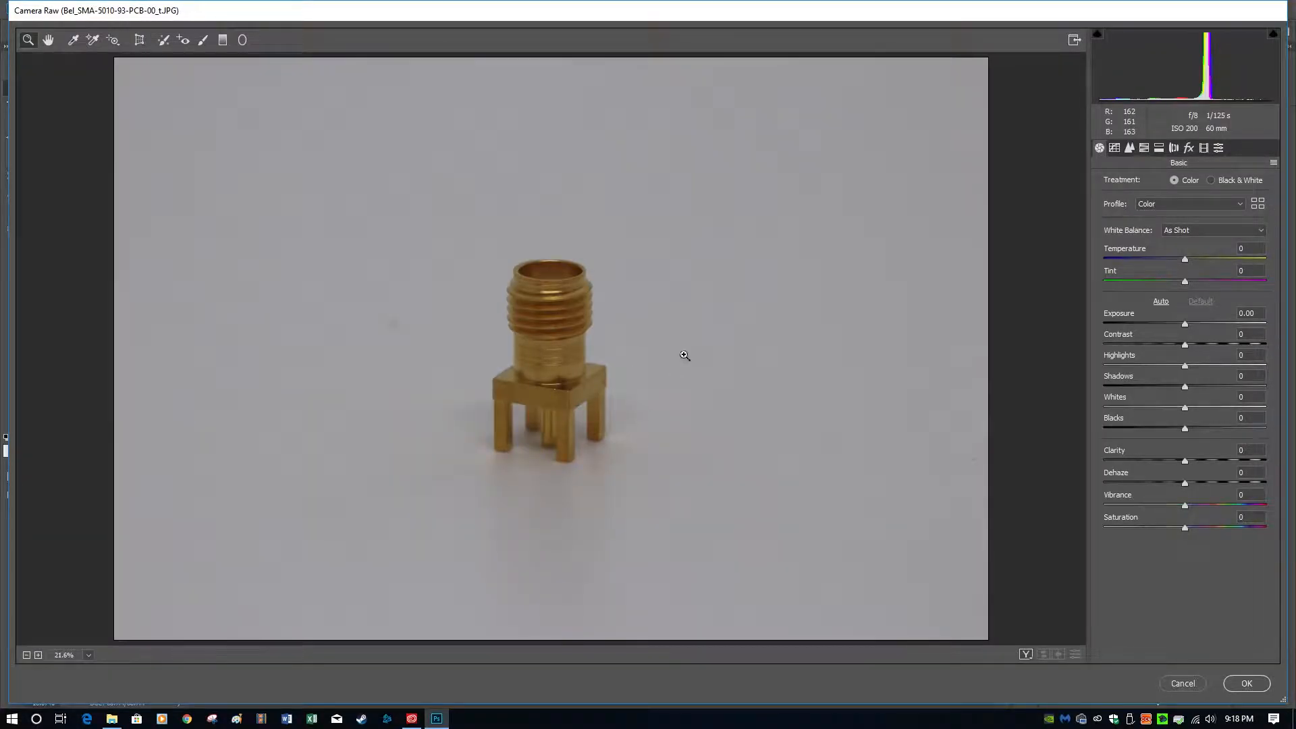
Step: Show the photo in a side-by-side before/after view at 100%, with the connector's threaded top in frame
left_click(1026, 655)
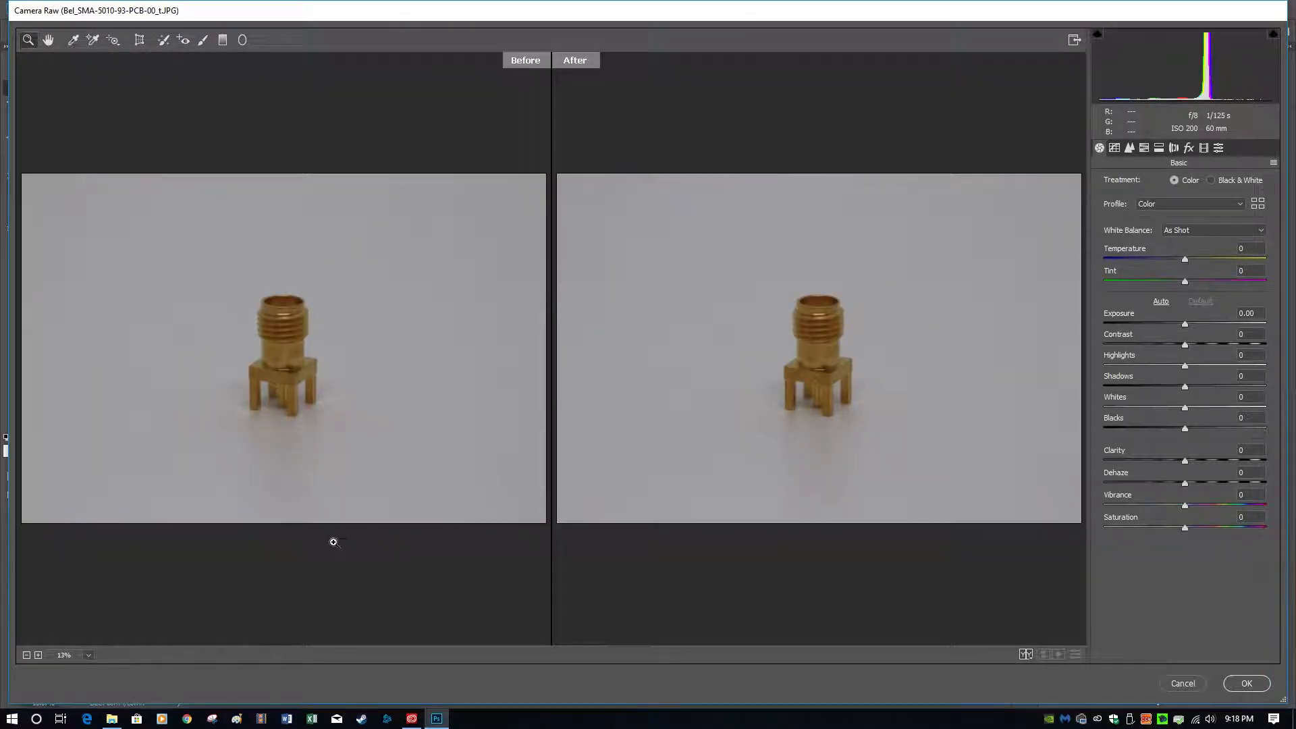
left_click(89, 655)
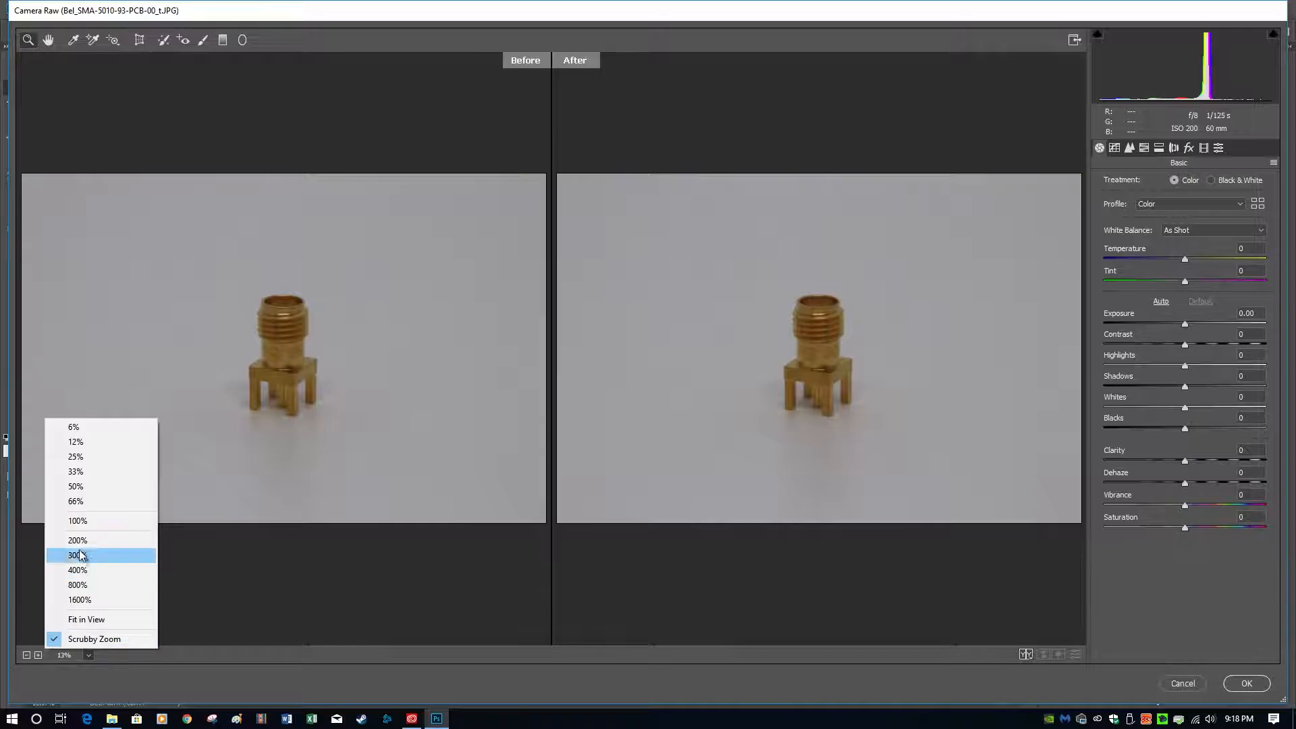
left_click(80, 521)
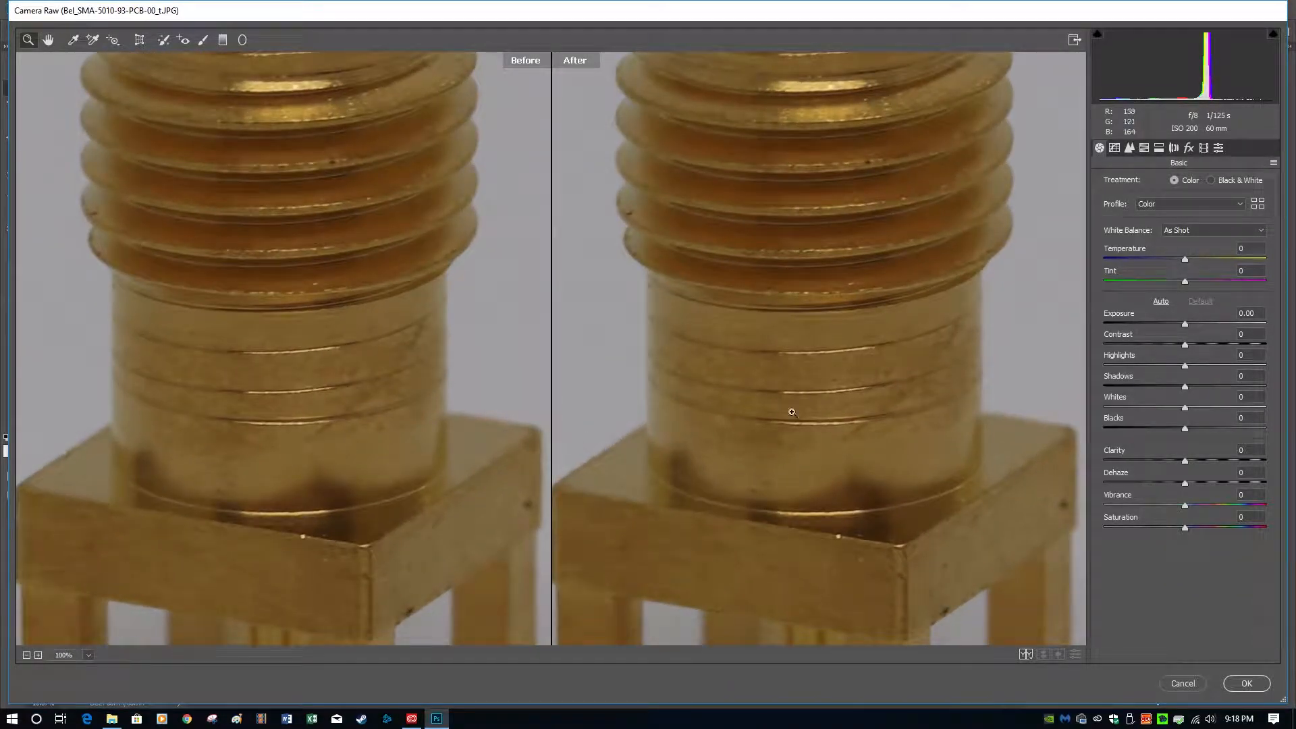
left_click_drag(820, 223, 813, 403)
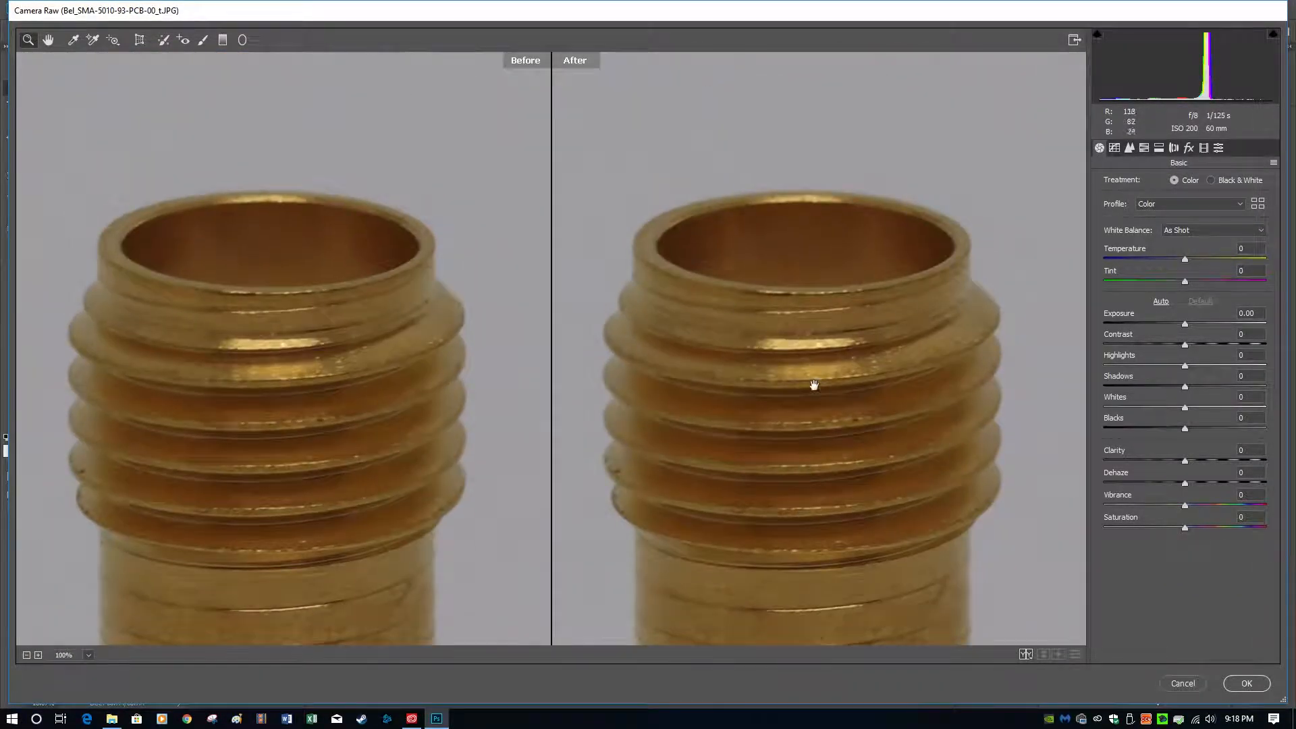
Step: Apply the Auto tone correction and raise Whites to +89 to whiten the background
left_click(1161, 302)
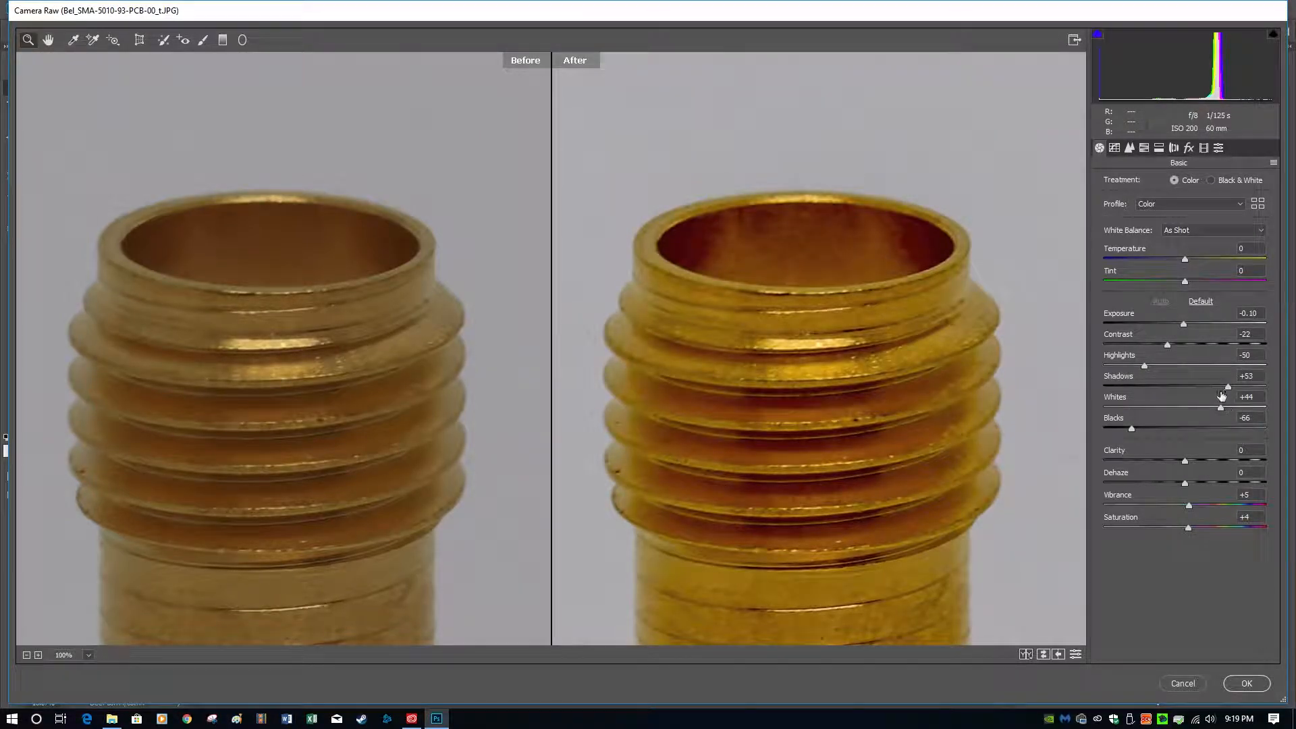
left_click_drag(1221, 410, 1255, 410)
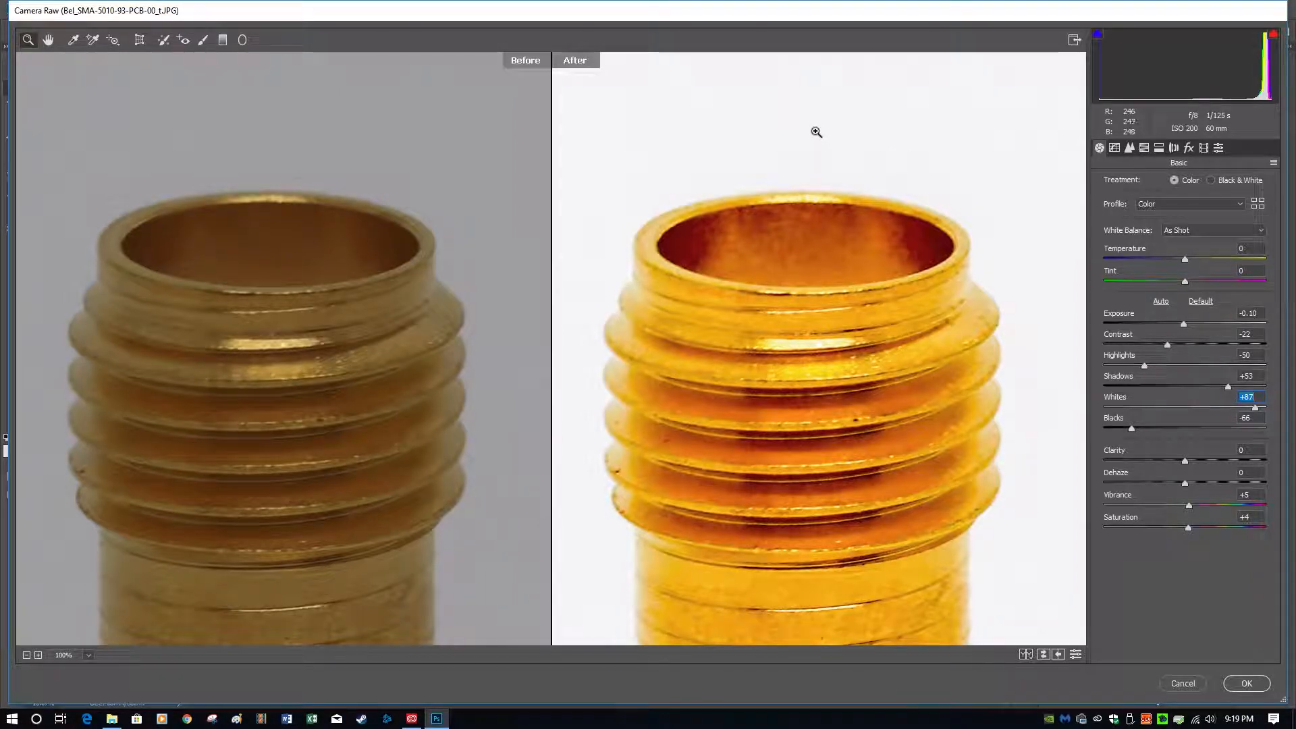
left_click_drag(1255, 410, 1257, 409)
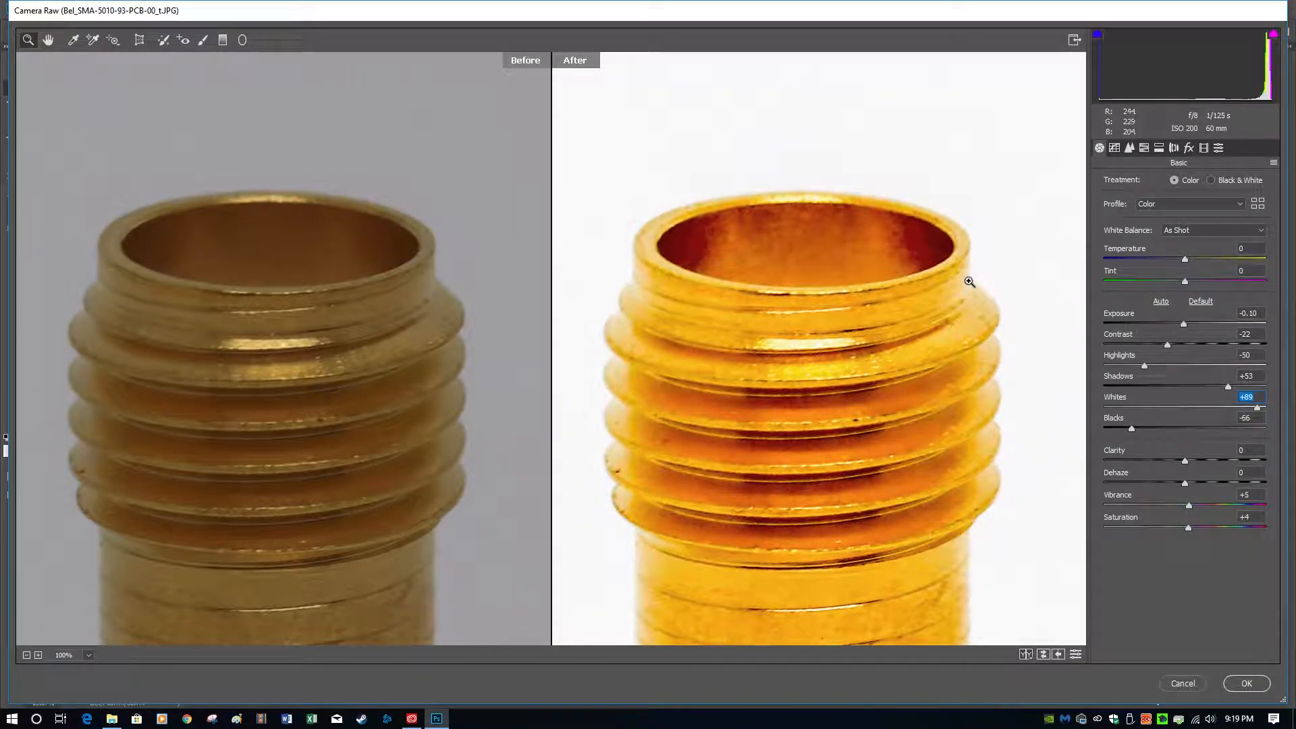
Step: Cool and mute the gold tones by setting Temperature to -8, Vibrance to -8 and Saturation to -7
left_click(1185, 260)
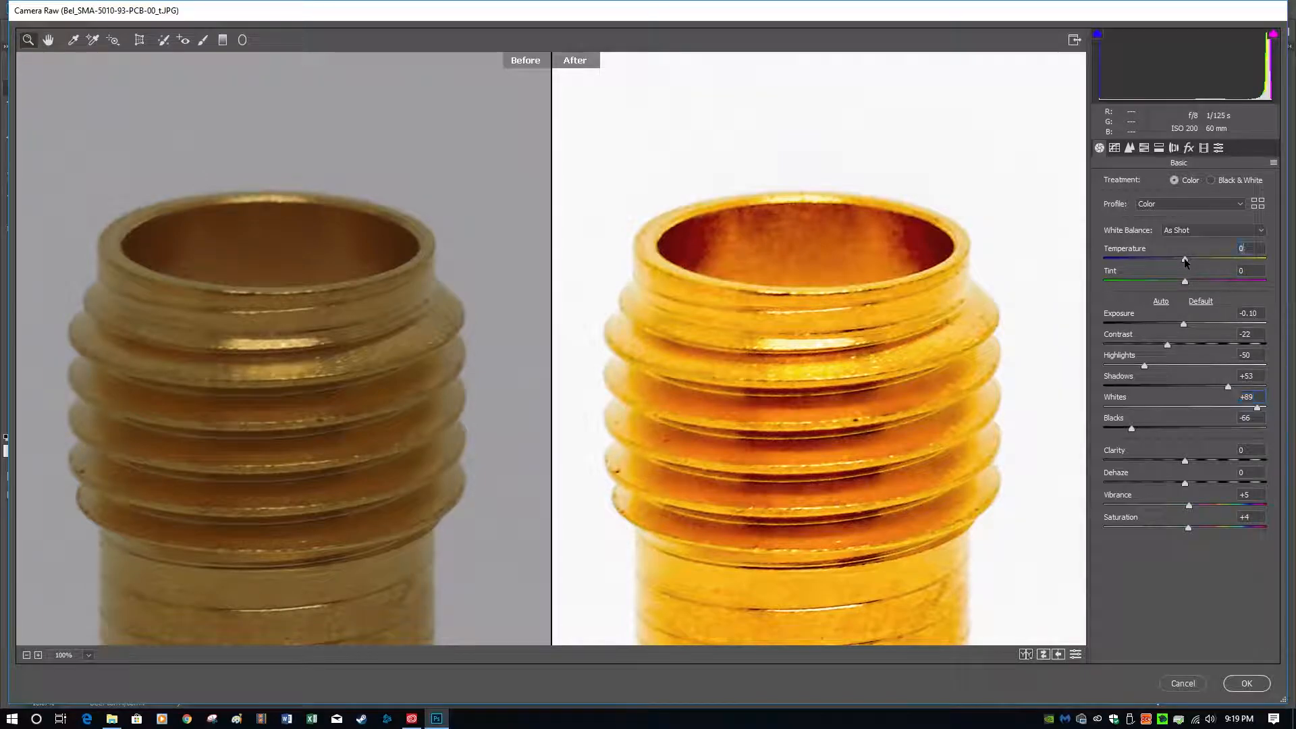
left_click_drag(1186, 262, 1180, 263)
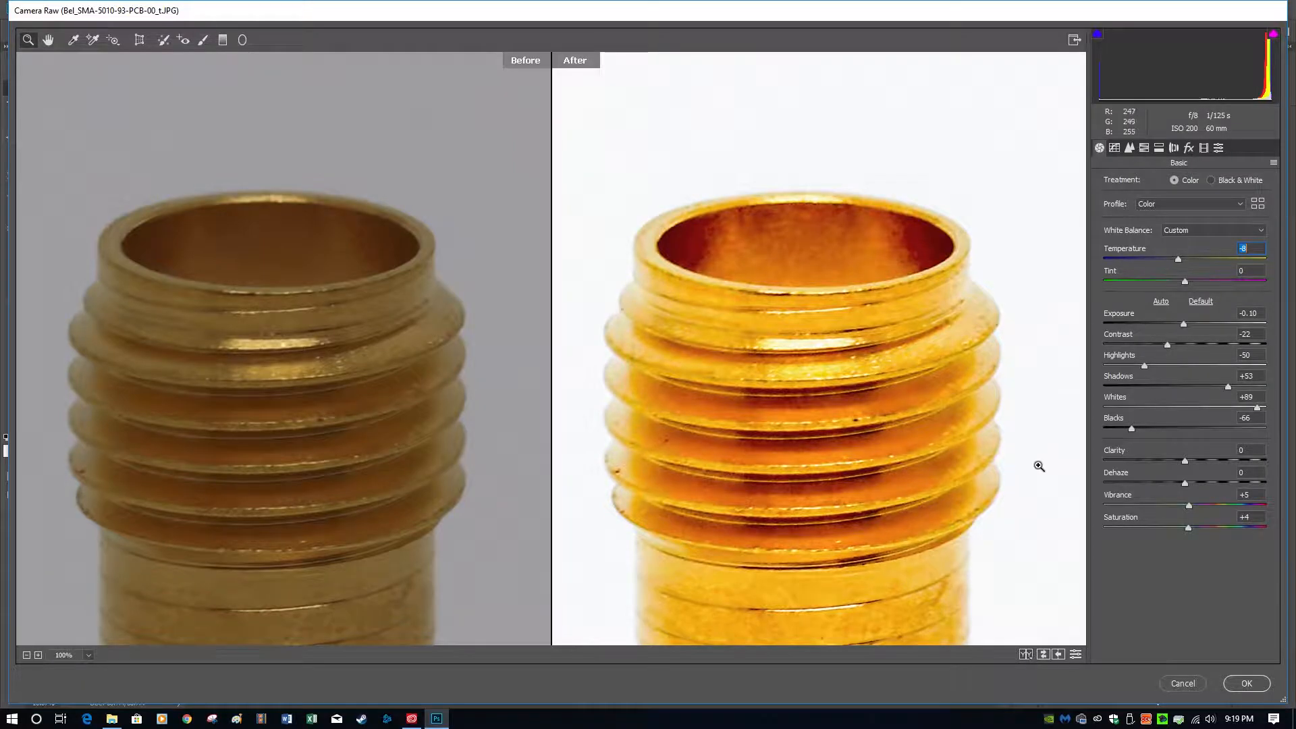
left_click_drag(840, 519, 873, 453)
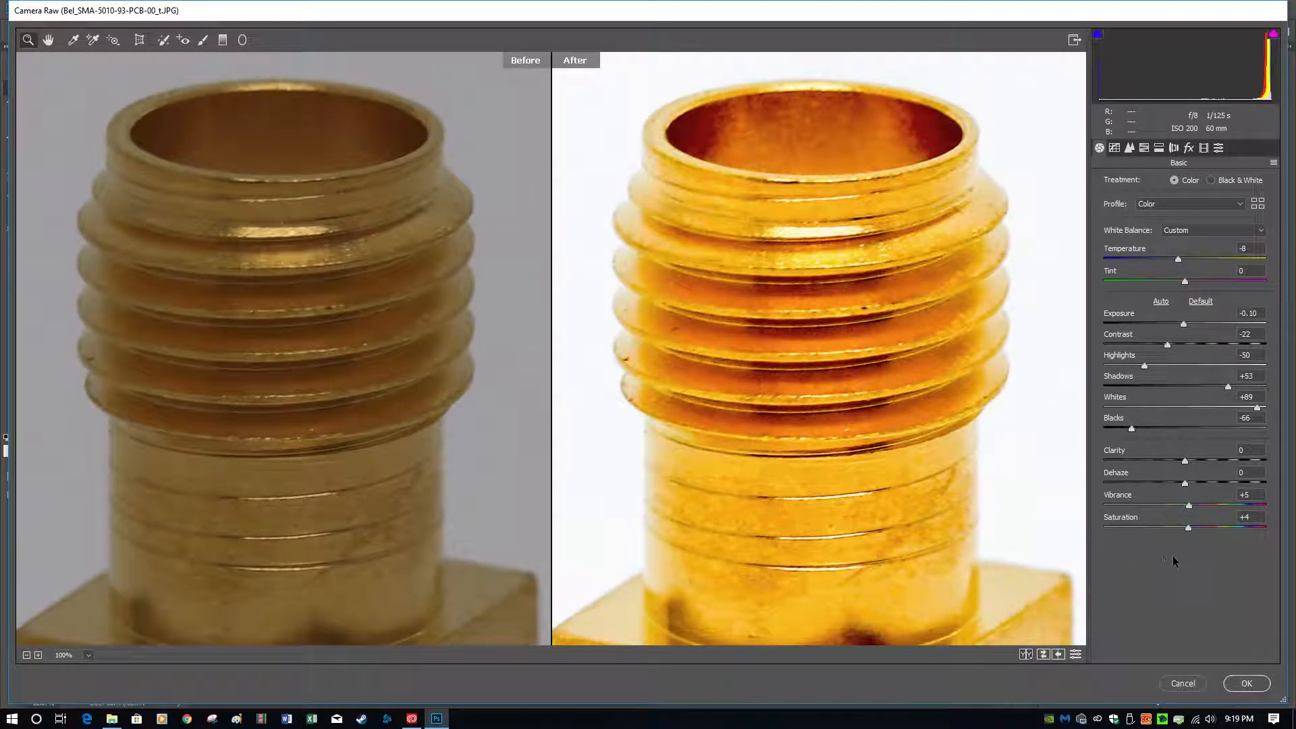
left_click_drag(1190, 506, 1182, 531)
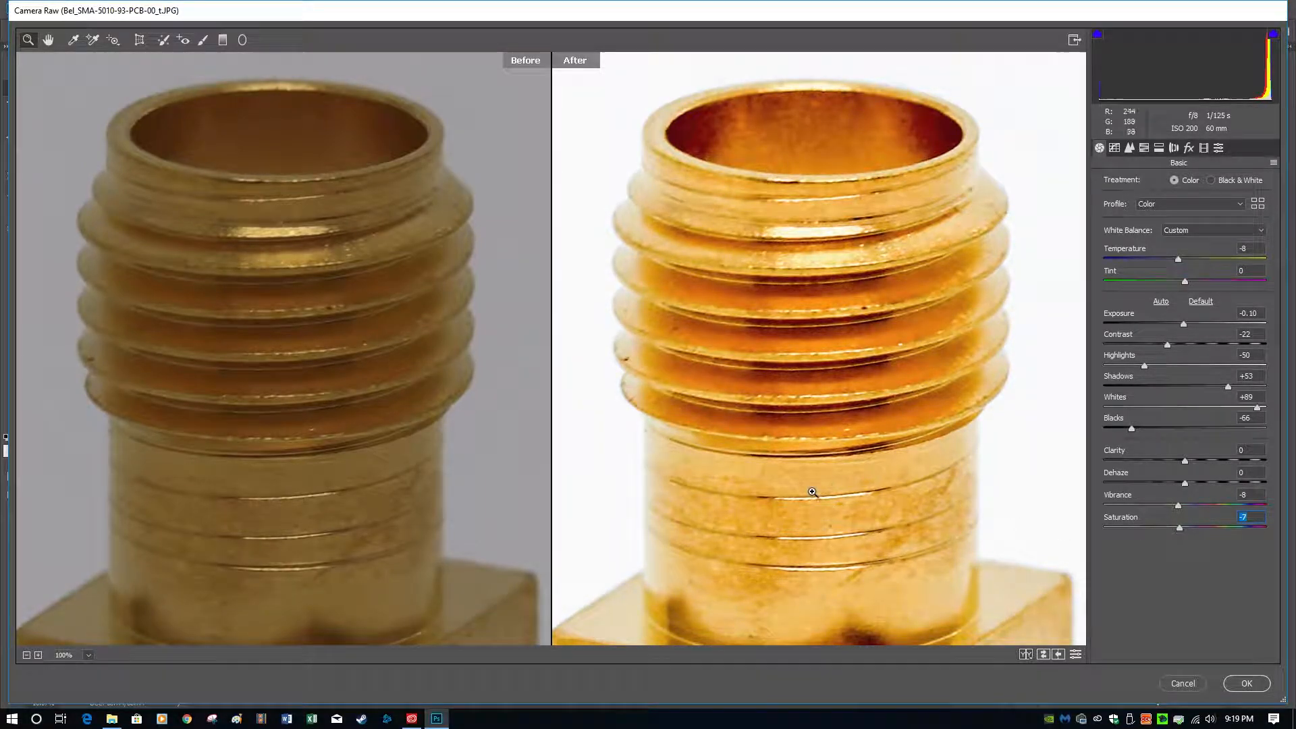
Step: Examine the color result on the connector's base, threads and whole body against the original
scroll(781, 497, "down", 5)
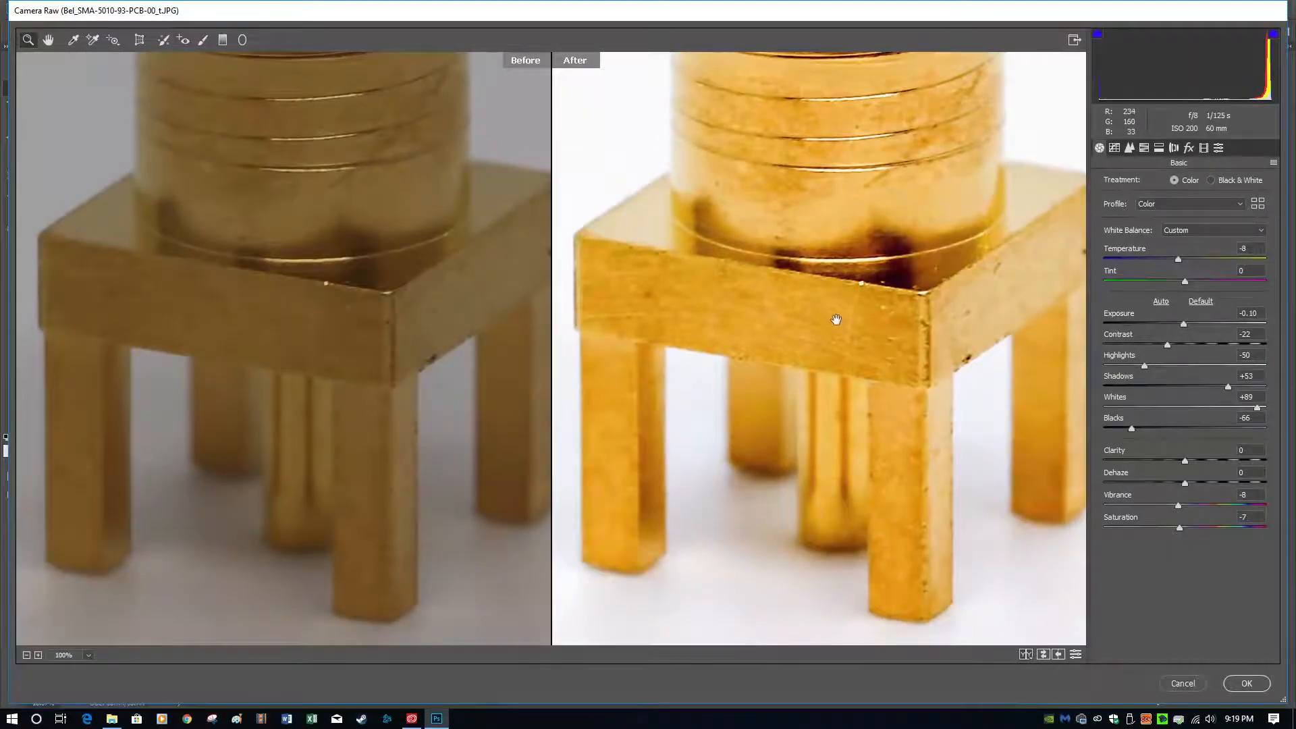
scroll(831, 322, "up", 6)
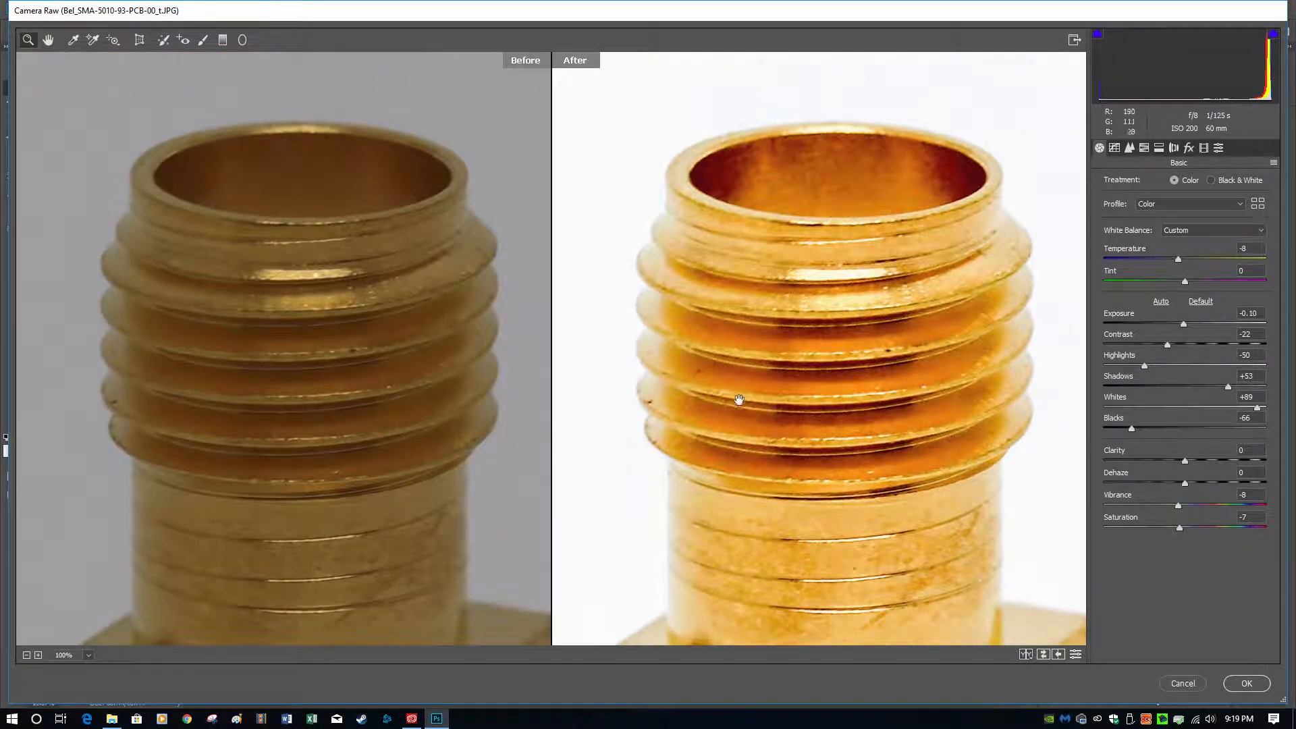
key("alt")
left_click(299, 358, "alt")
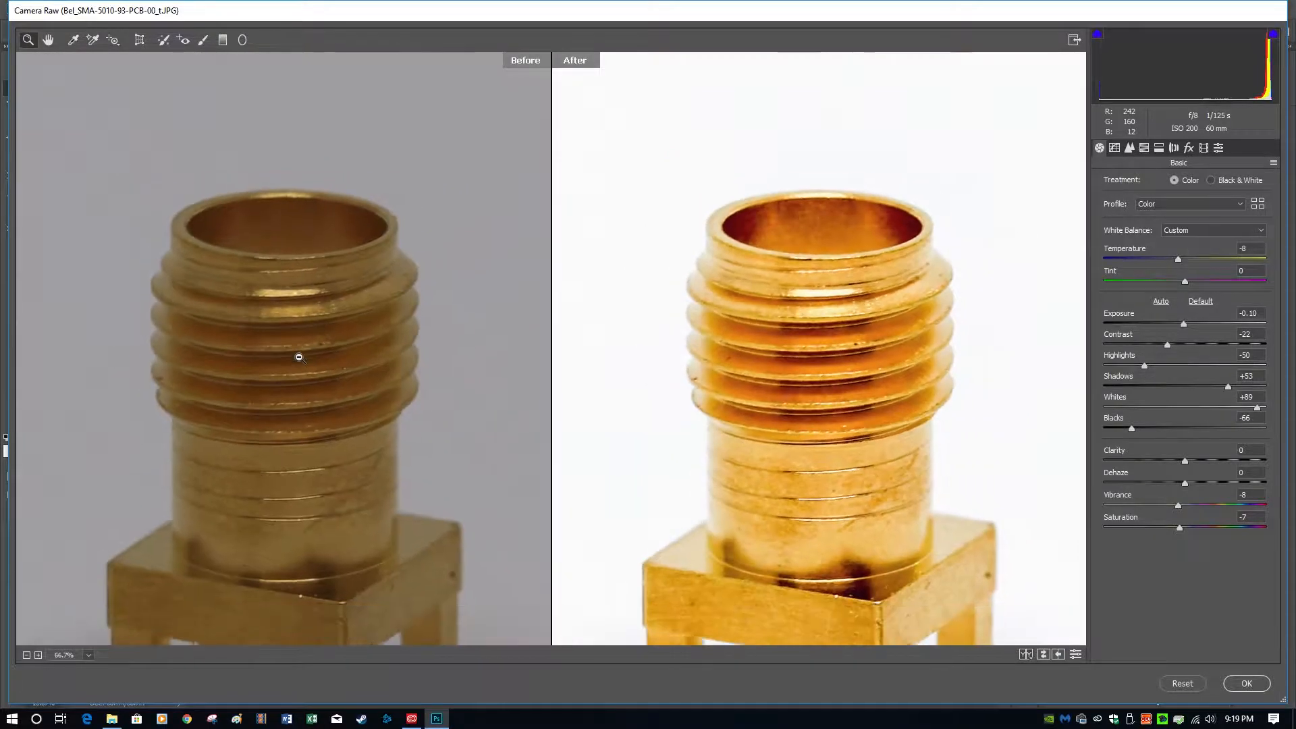
left_click(299, 357, "alt")
left_click(299, 358, "alt")
left_click_drag(295, 455, 322, 380)
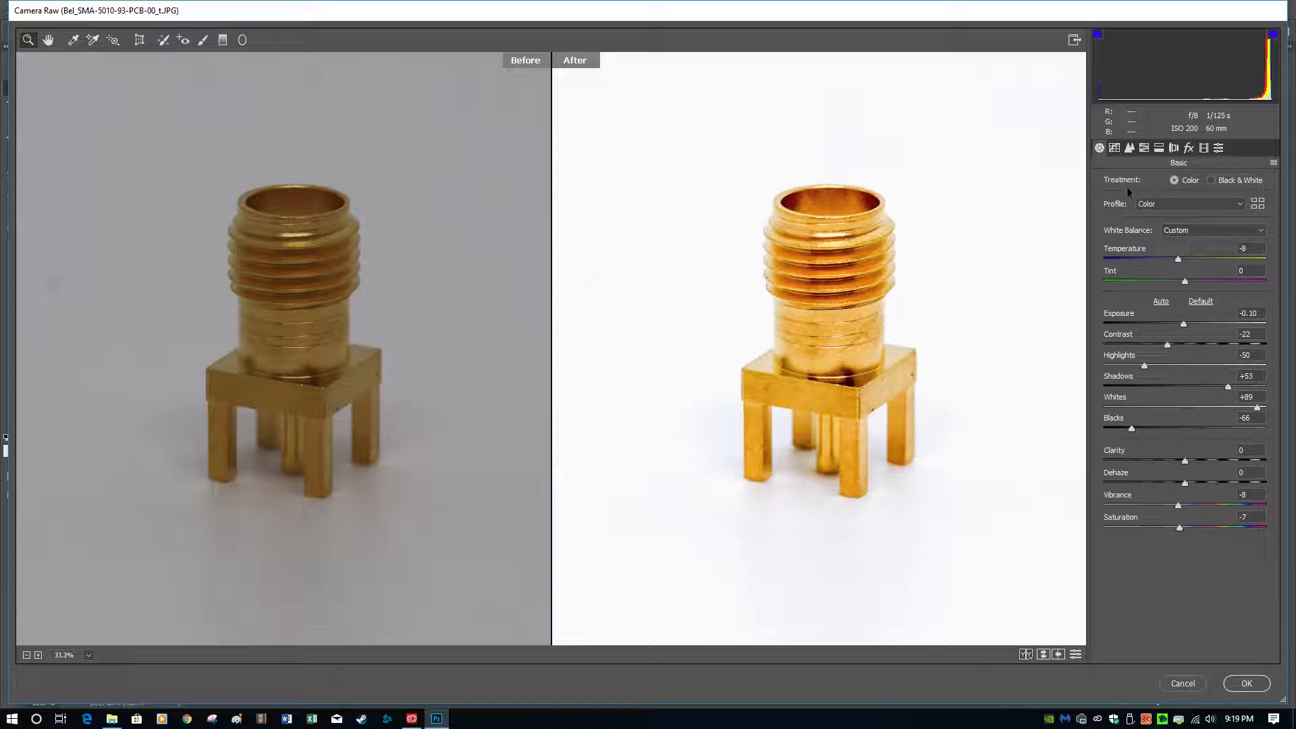
Step: Reduce noise on the connector photo by setting noise reduction Luminance to 77 and Luminance Detail to 94, judged at 100%
left_click(1130, 149)
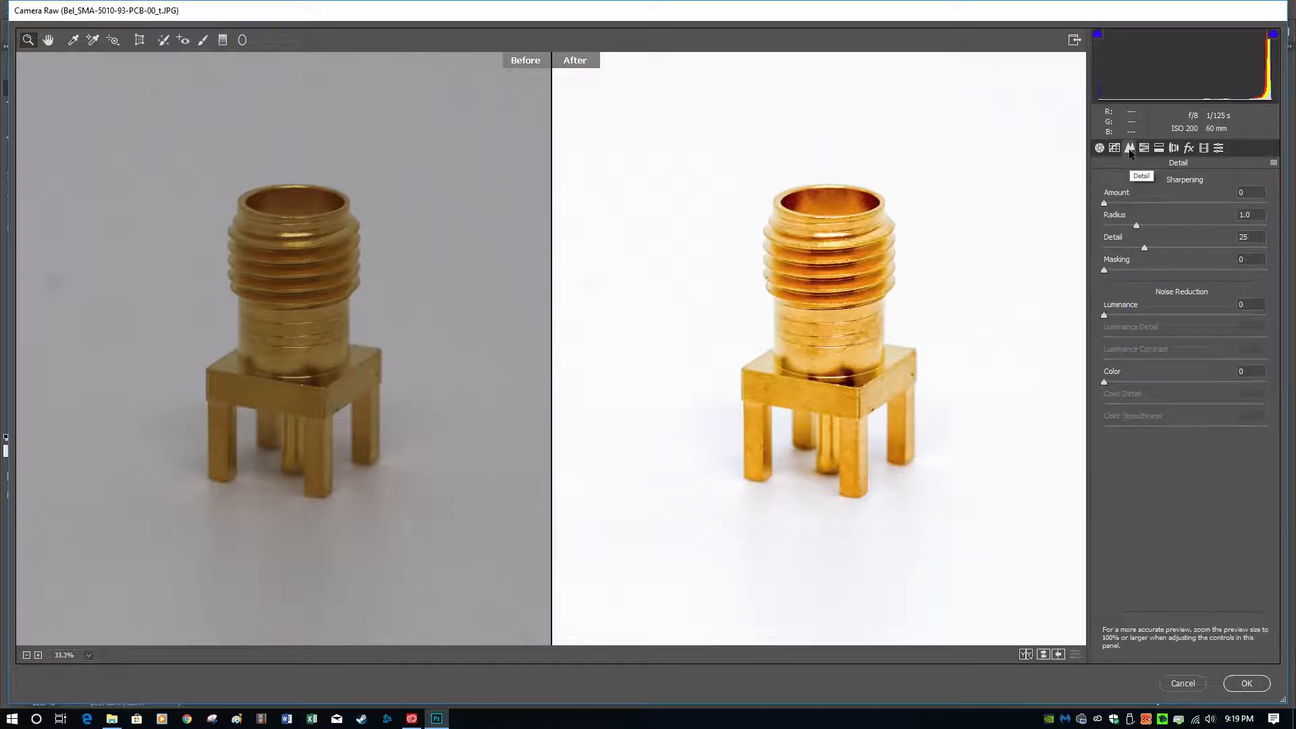
left_click(88, 658)
left_click(94, 524)
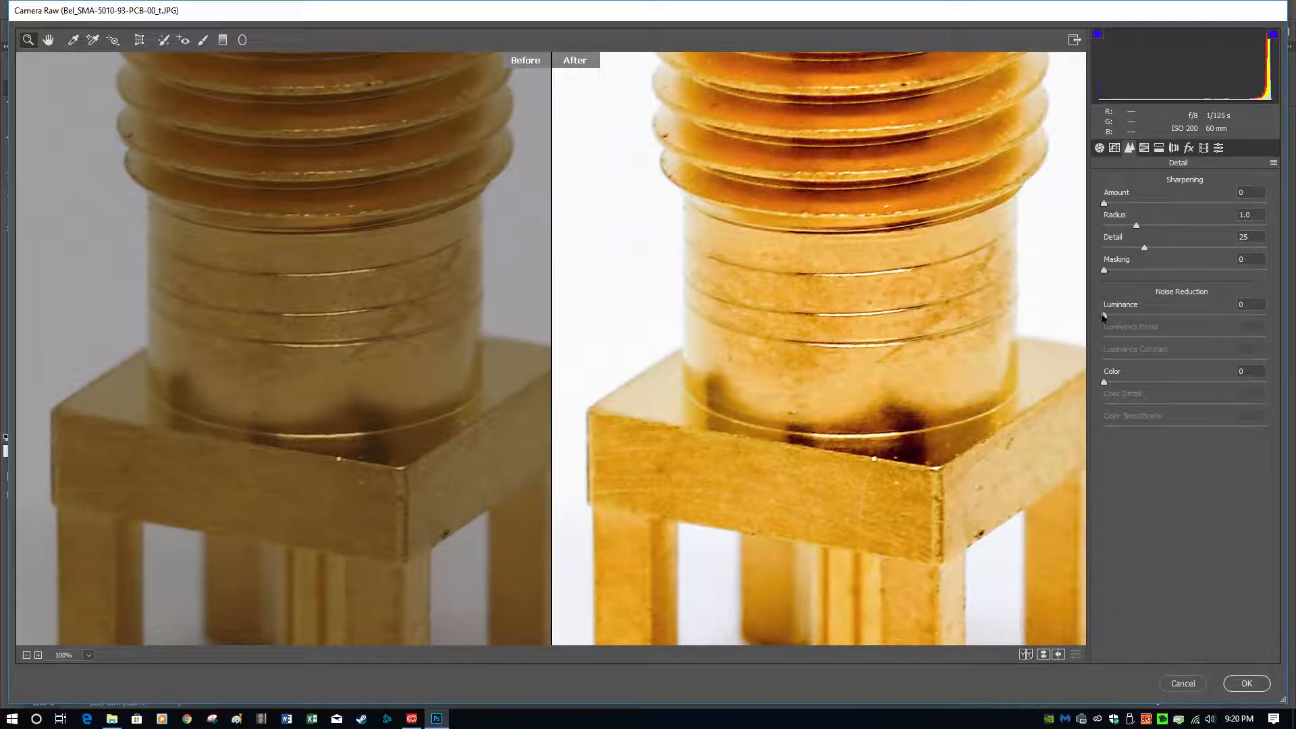
left_click_drag(1105, 316, 1244, 325)
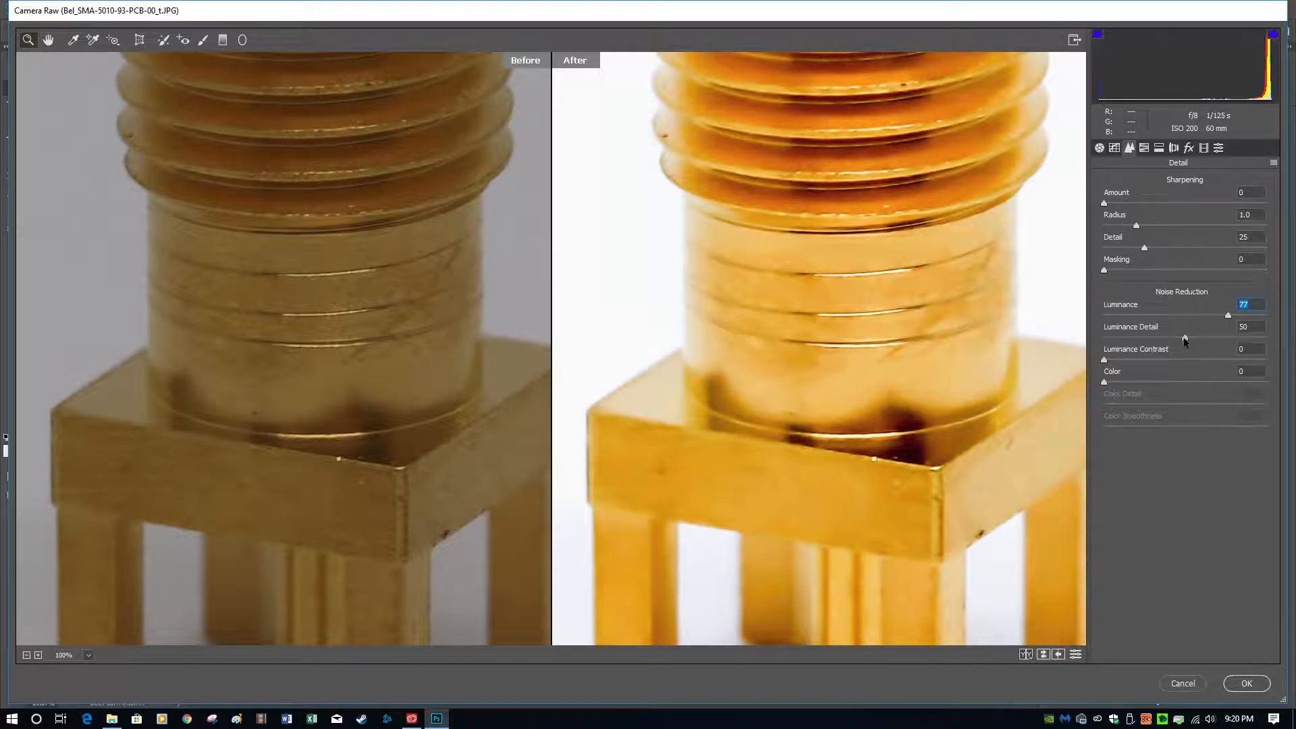
left_click_drag(1197, 339, 1250, 343)
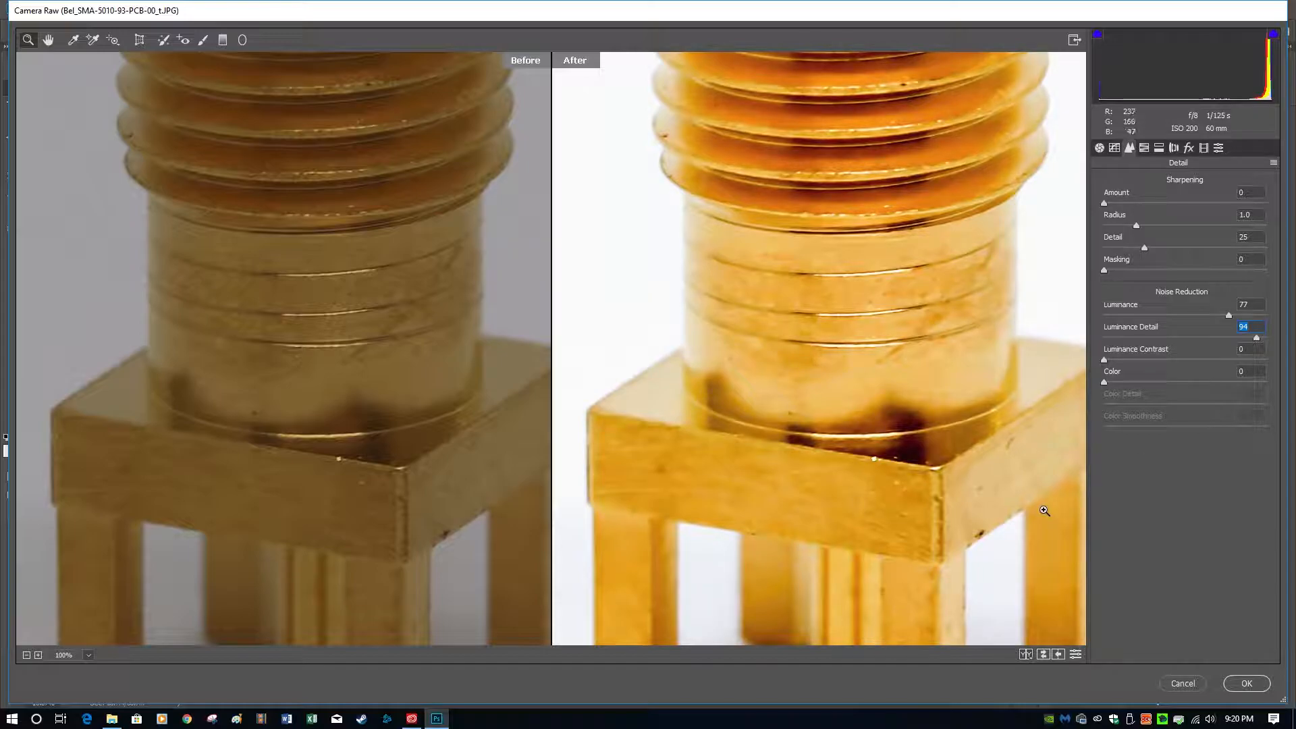
Step: Check the noise reduction on the connector's base, legs and threads, and set the sharpening Amount to 25
left_click_drag(964, 252, 826, 339)
left_click_drag(816, 497, 813, 299)
left_click_drag(825, 349, 836, 375)
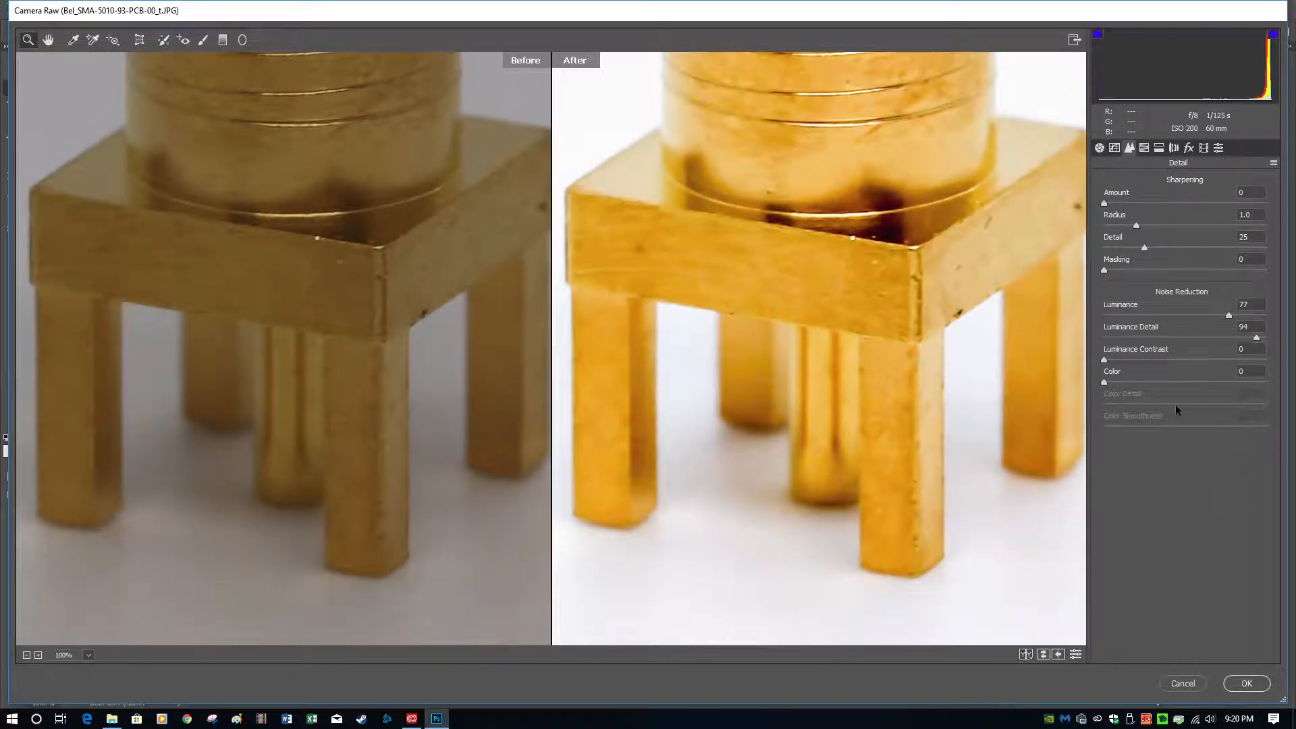
left_click_drag(868, 140, 859, 400)
left_click_drag(833, 193, 812, 332)
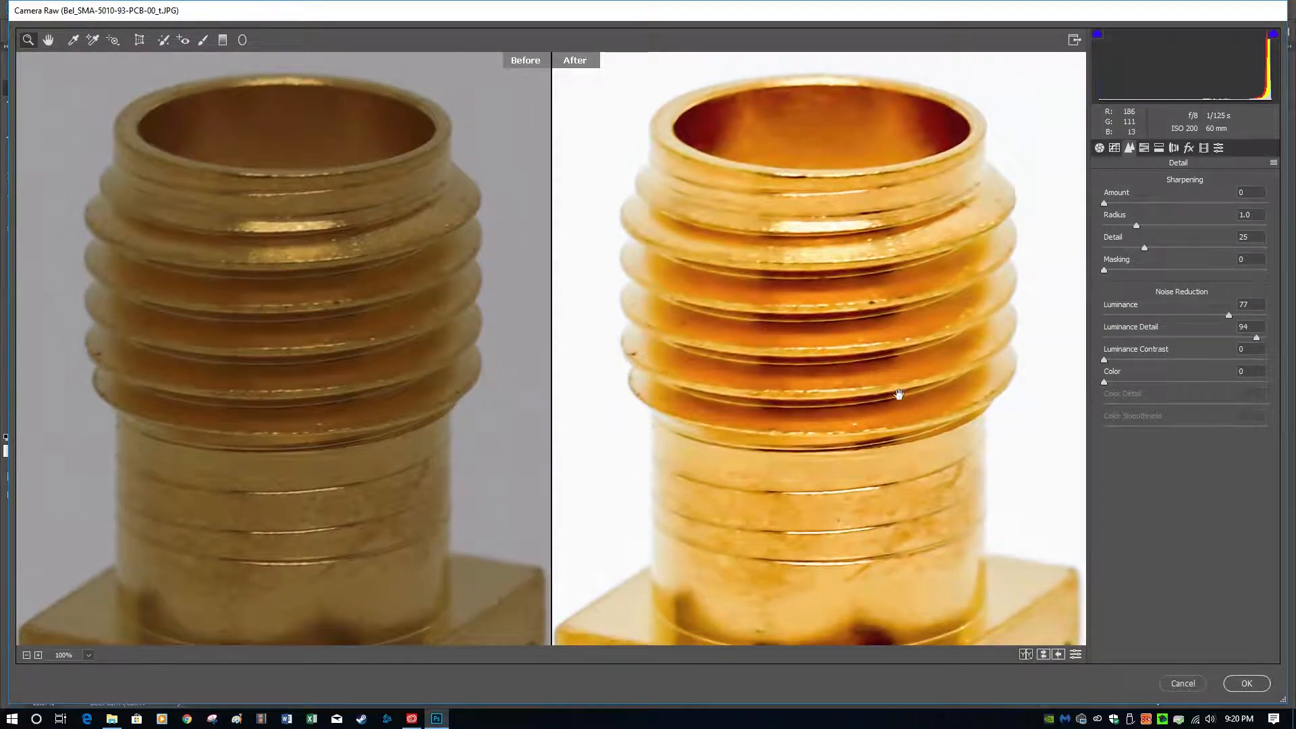
left_click(1104, 203, "alt")
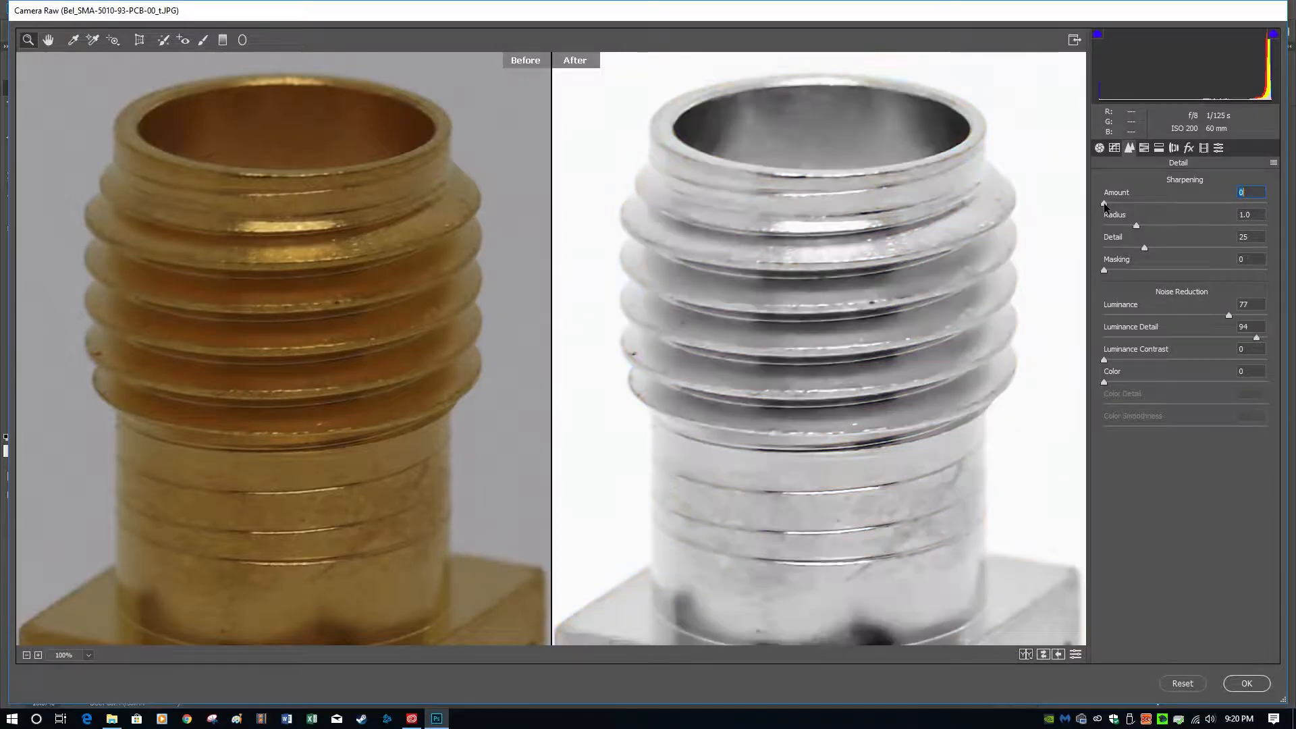
left_click_drag(1141, 202, 1260, 207)
left_click_drag(1267, 204, 1126, 203)
left_click_drag(1130, 202, 1131, 204)
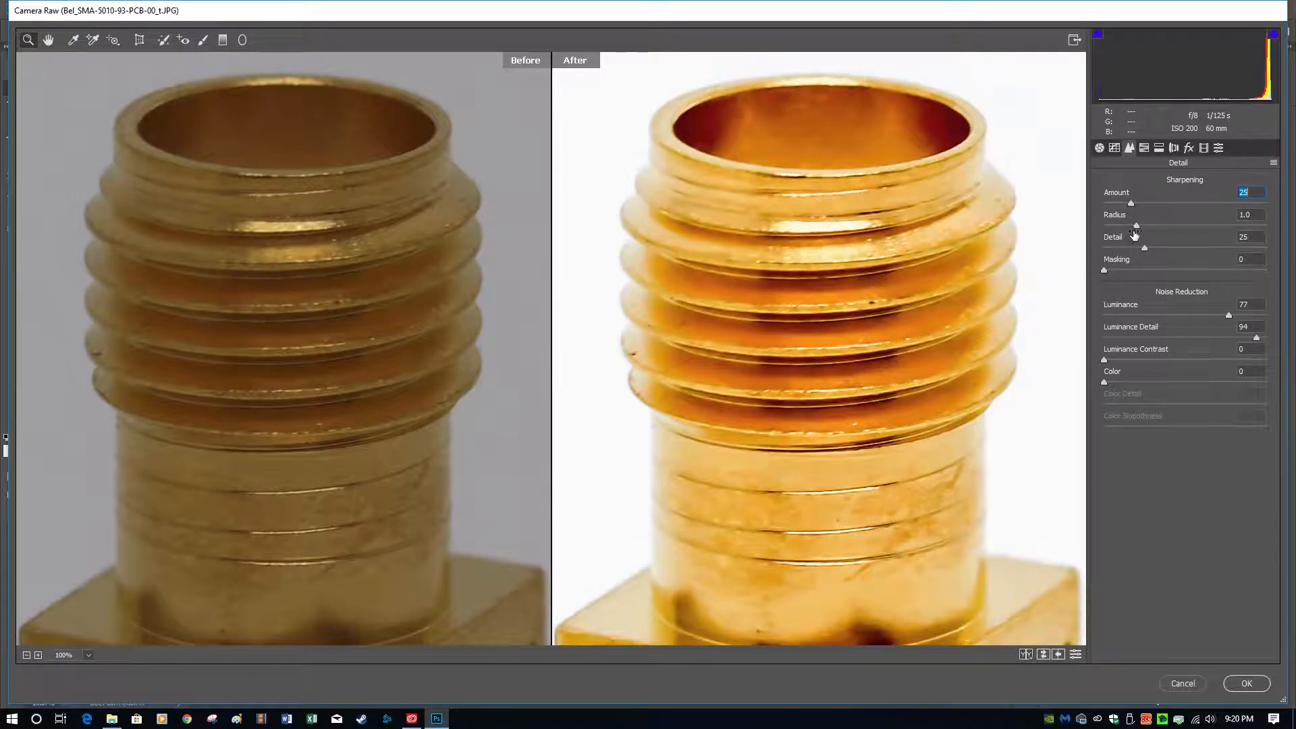
Step: Restrict the sharpening to the connector's edges with Radius 0.7, Detail 17 and Masking 83
mouse_move(1137, 225)
left_mouse_down()
mouse_move(1114, 227)
mouse_move(1140, 248)
mouse_move(1103, 250)
mouse_move(1158, 248)
mouse_move(1132, 248)
left_mouse_up()
left_click_drag(1103, 273, 1166, 287)
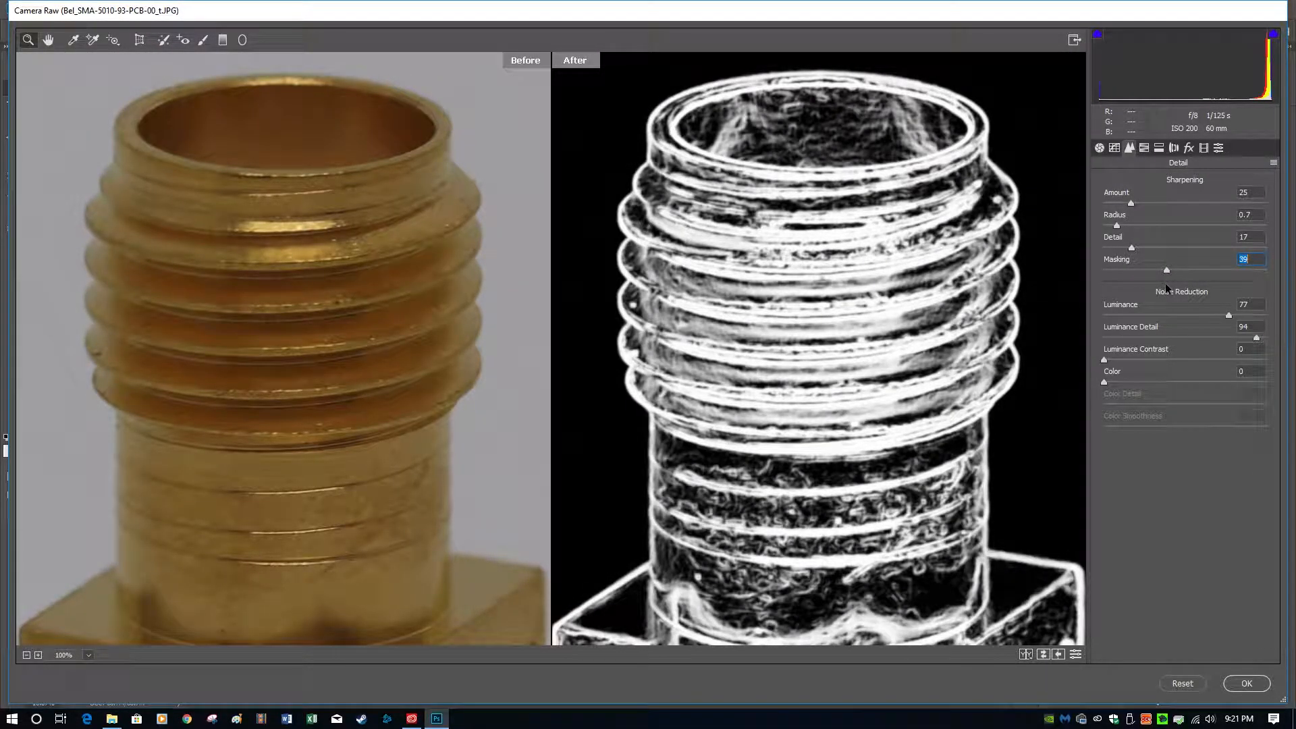
left_click_drag(1165, 284, 1236, 283)
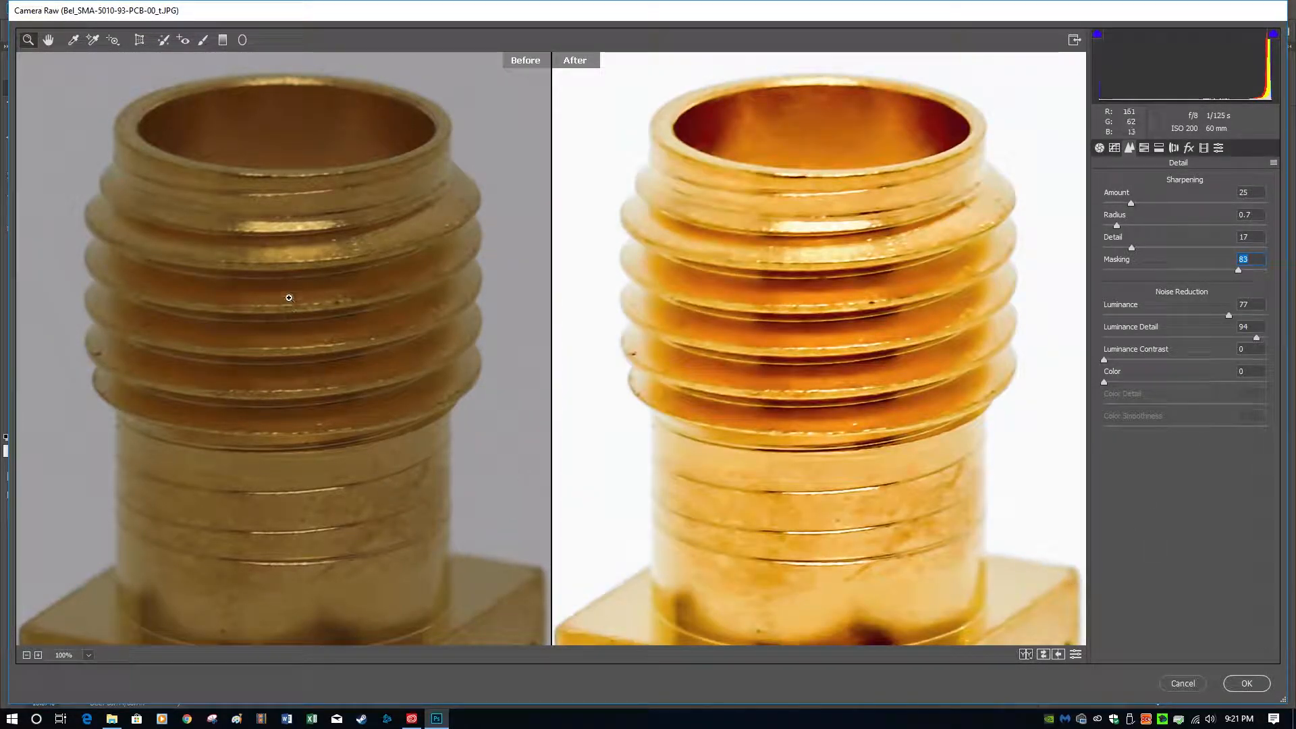
Step: Compare the whole sharpened connector with the original at 50% and apply the Camera Raw adjustments to the photo
left_click(89, 656)
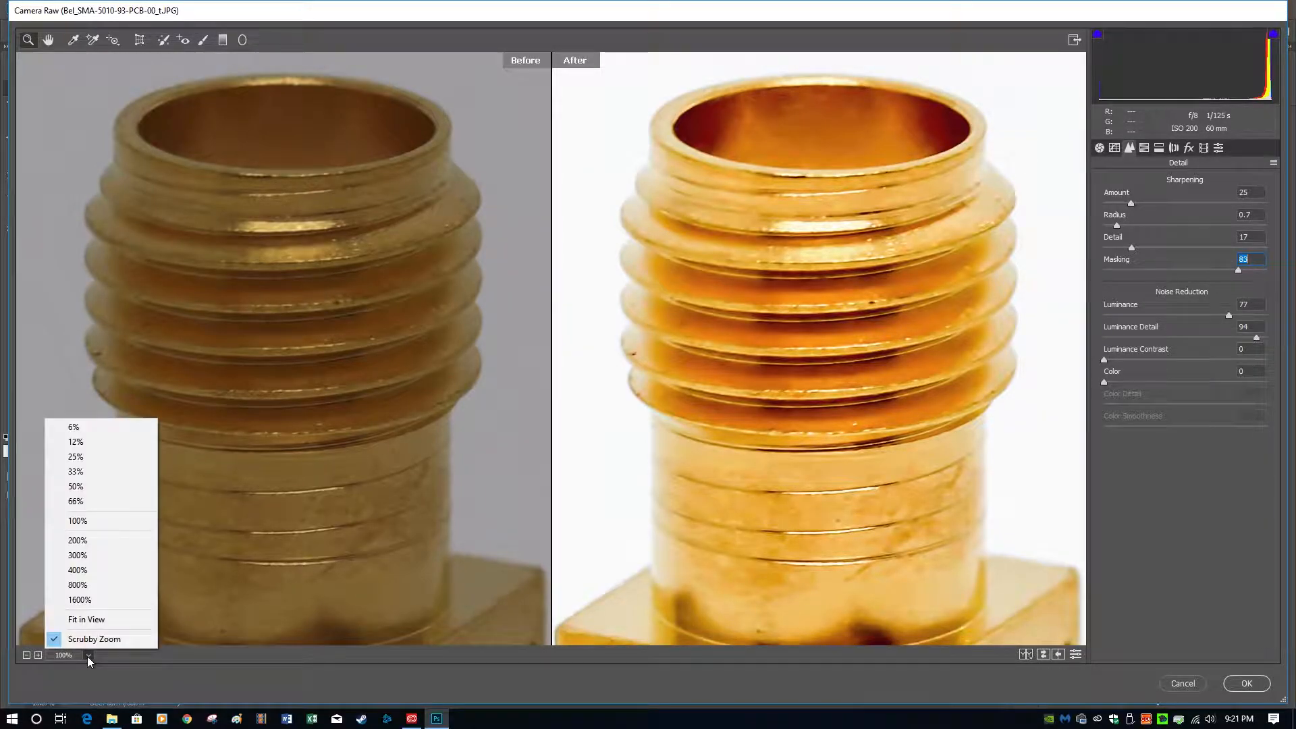
left_click(80, 504)
left_click_drag(359, 509, 364, 368)
left_click(333, 343, "alt")
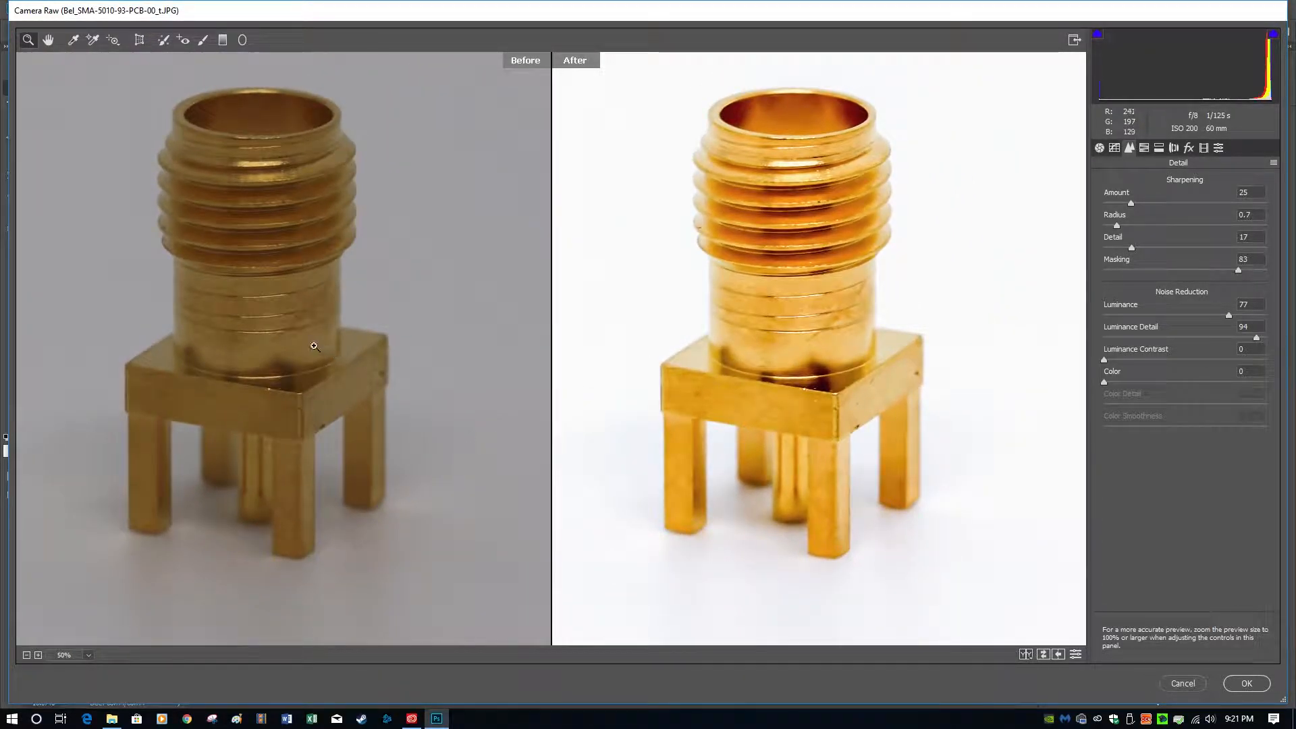
left_click(337, 363)
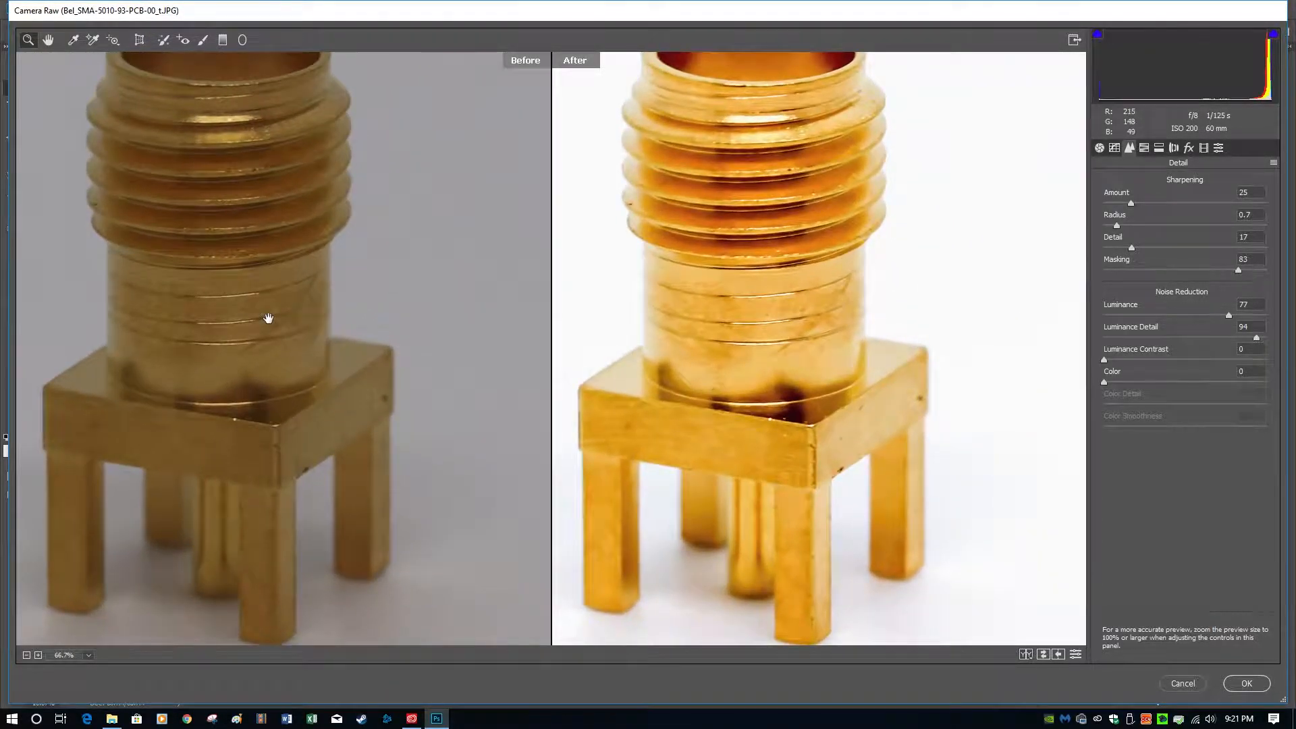
left_click(240, 342, "alt")
left_click_drag(289, 319, 316, 325)
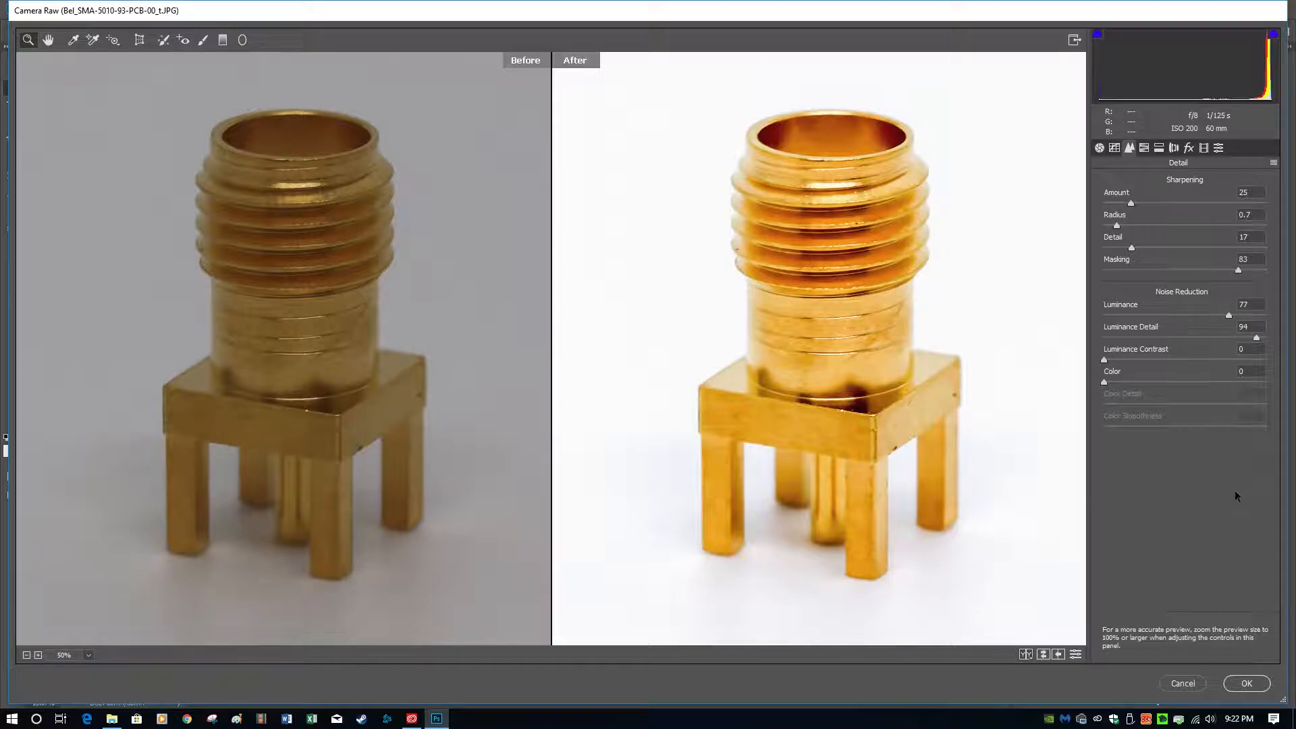
left_click(1246, 683)
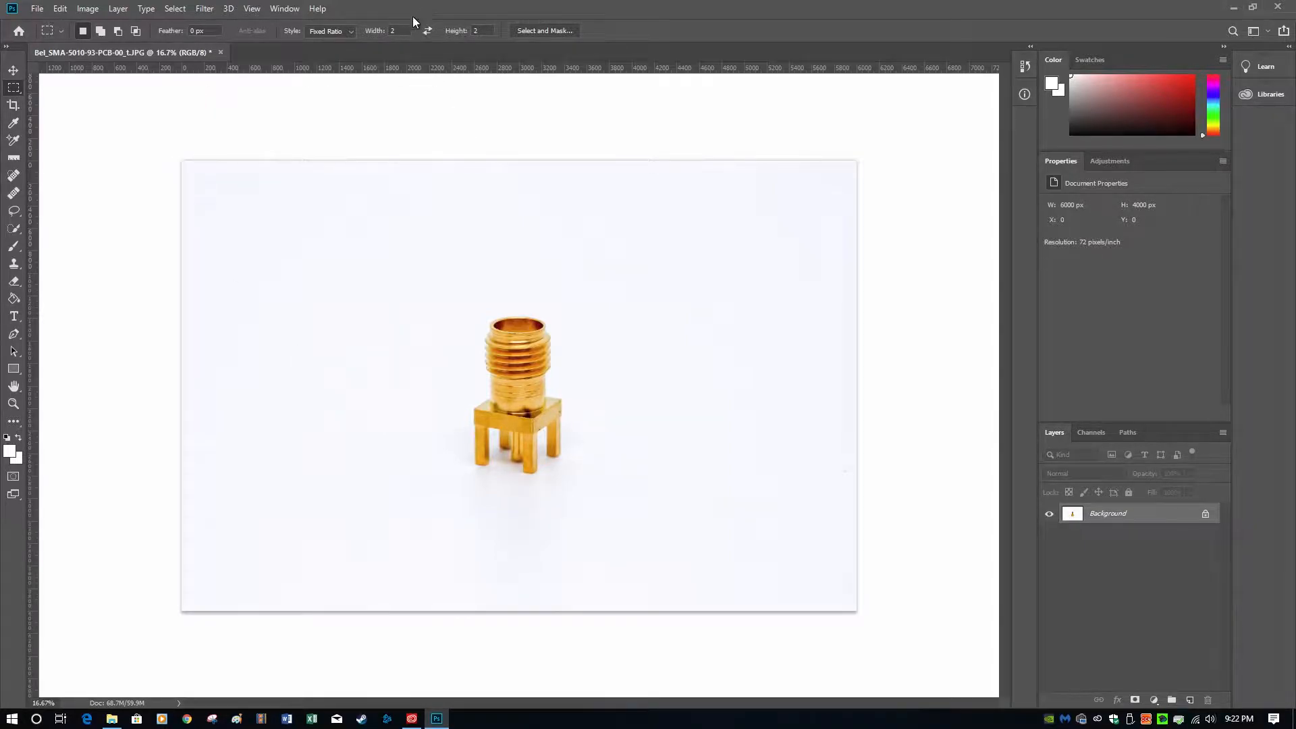
Step: Crop the photo to a square of about 1986 px centred on the connector, using a fixed-ratio marquee selection
left_click_drag(598, 491, 375, 245)
left_click_drag(455, 288, 485, 286)
left_click(88, 9)
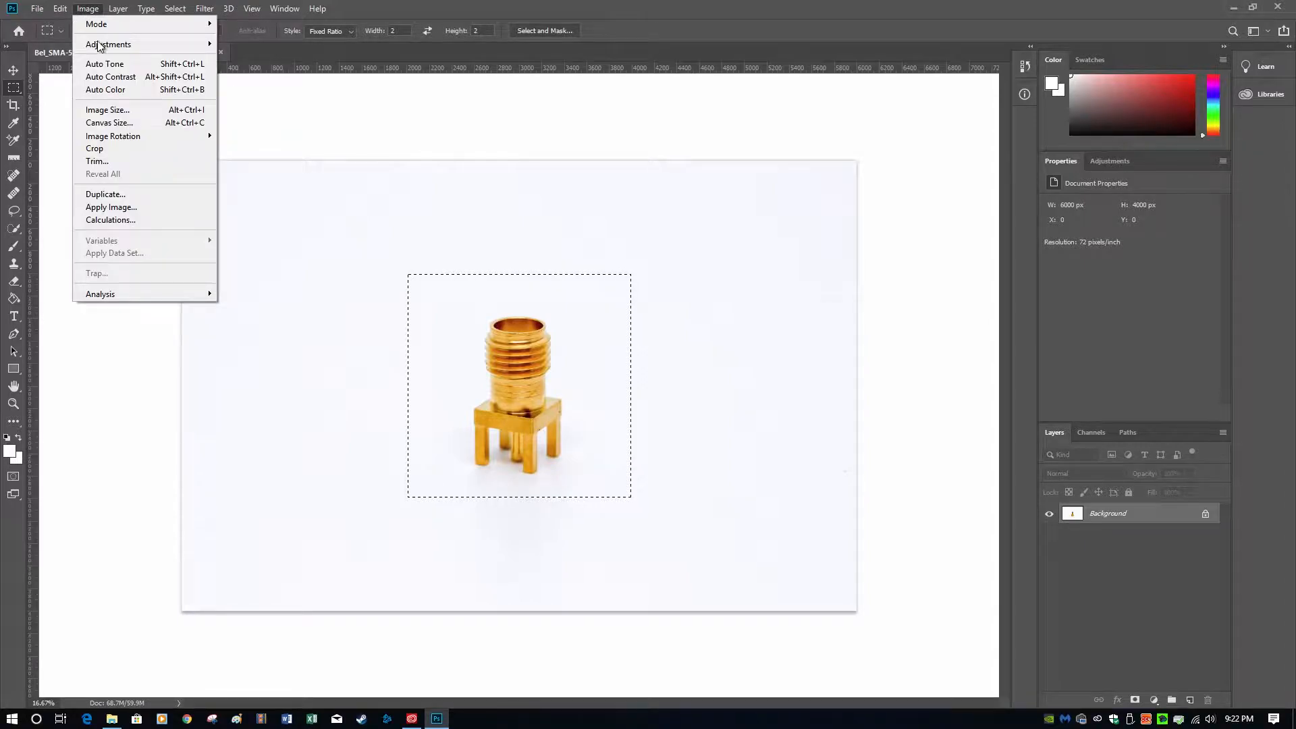
left_click(101, 149)
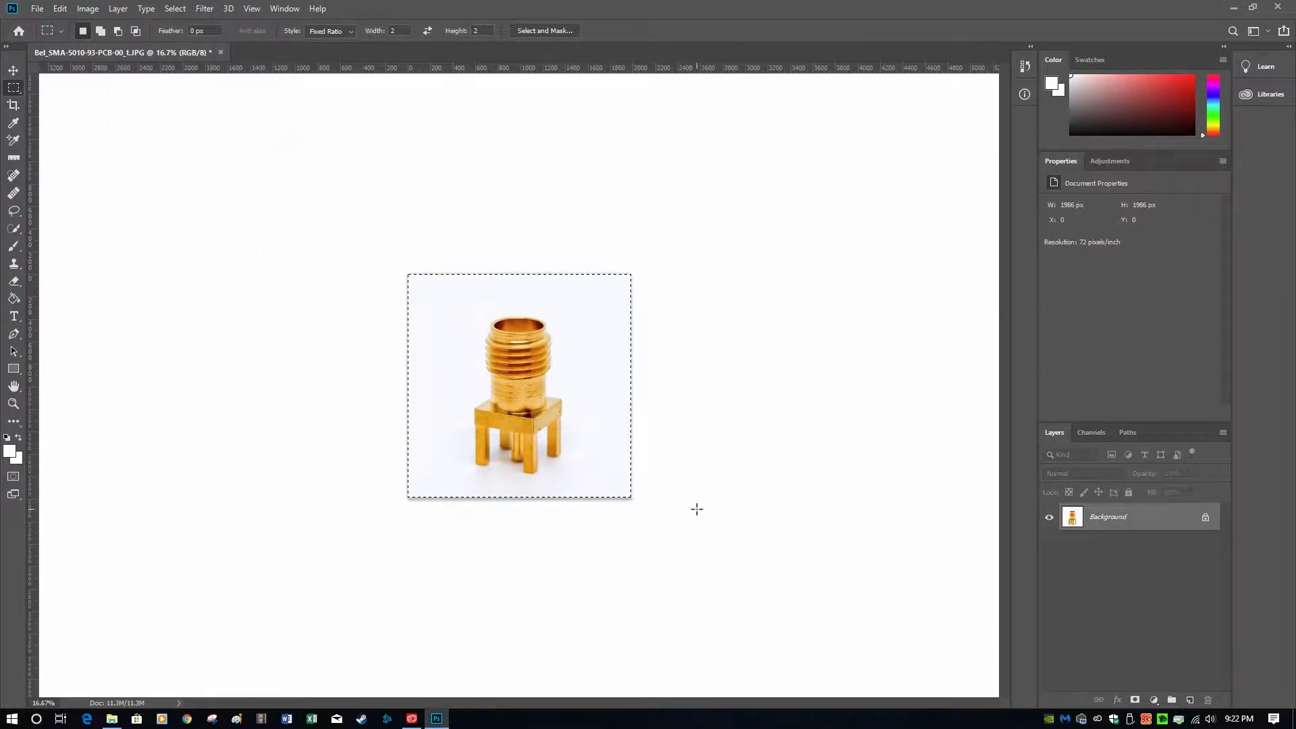
Step: Set the custom canvas surround color to pure white (ffffff) for judging the photo's background
scroll(738, 454, "up", 5)
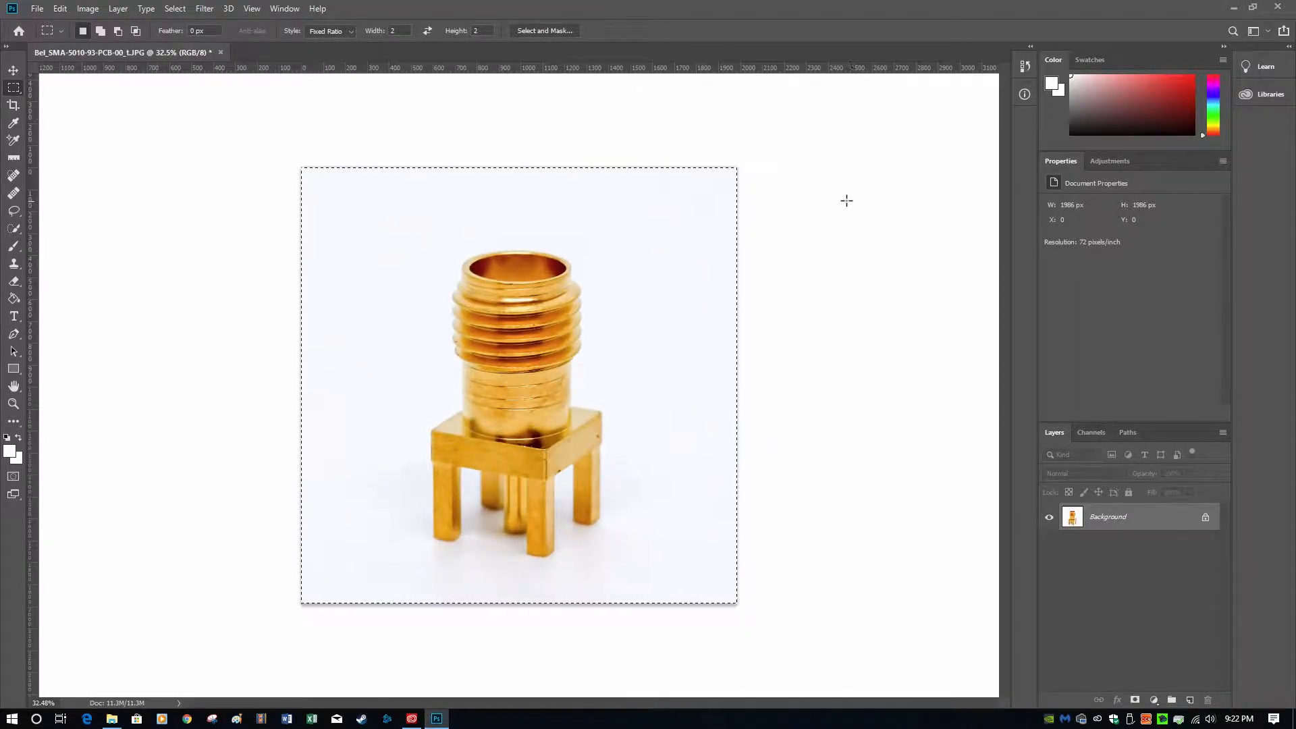
right_click(829, 150)
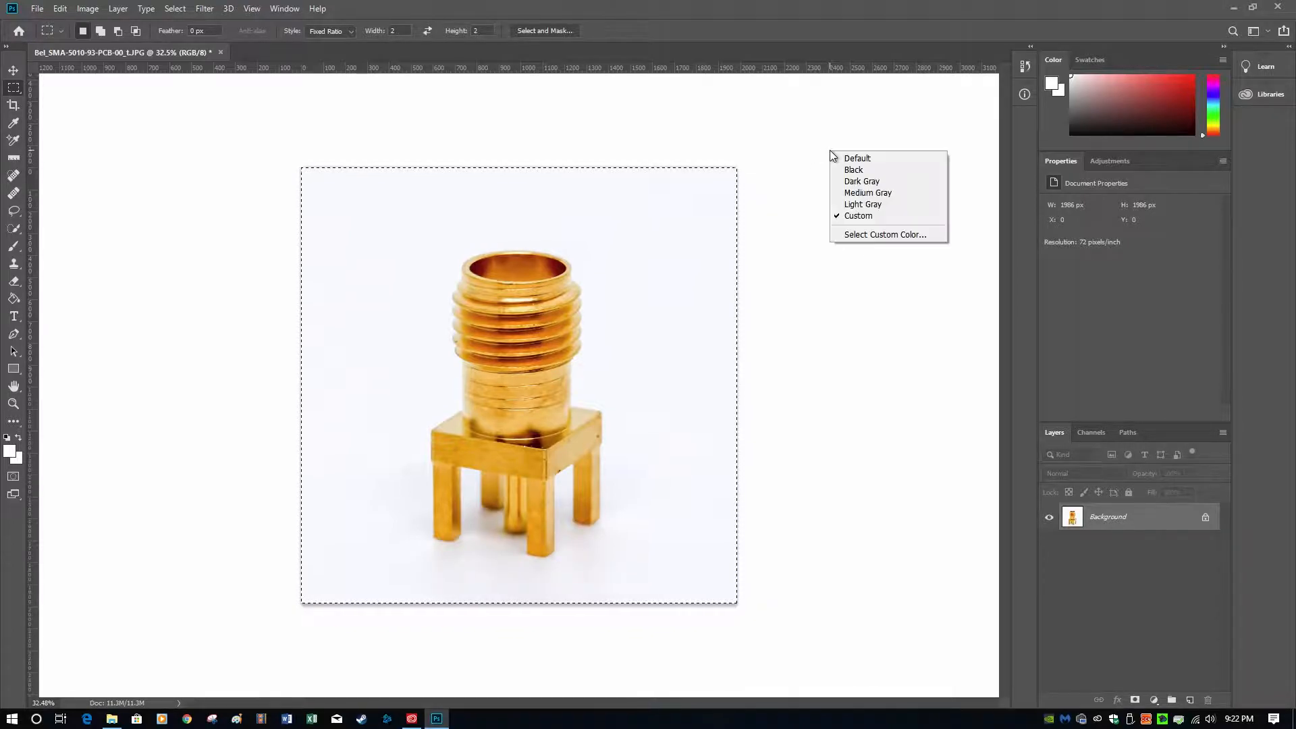
left_click(856, 216)
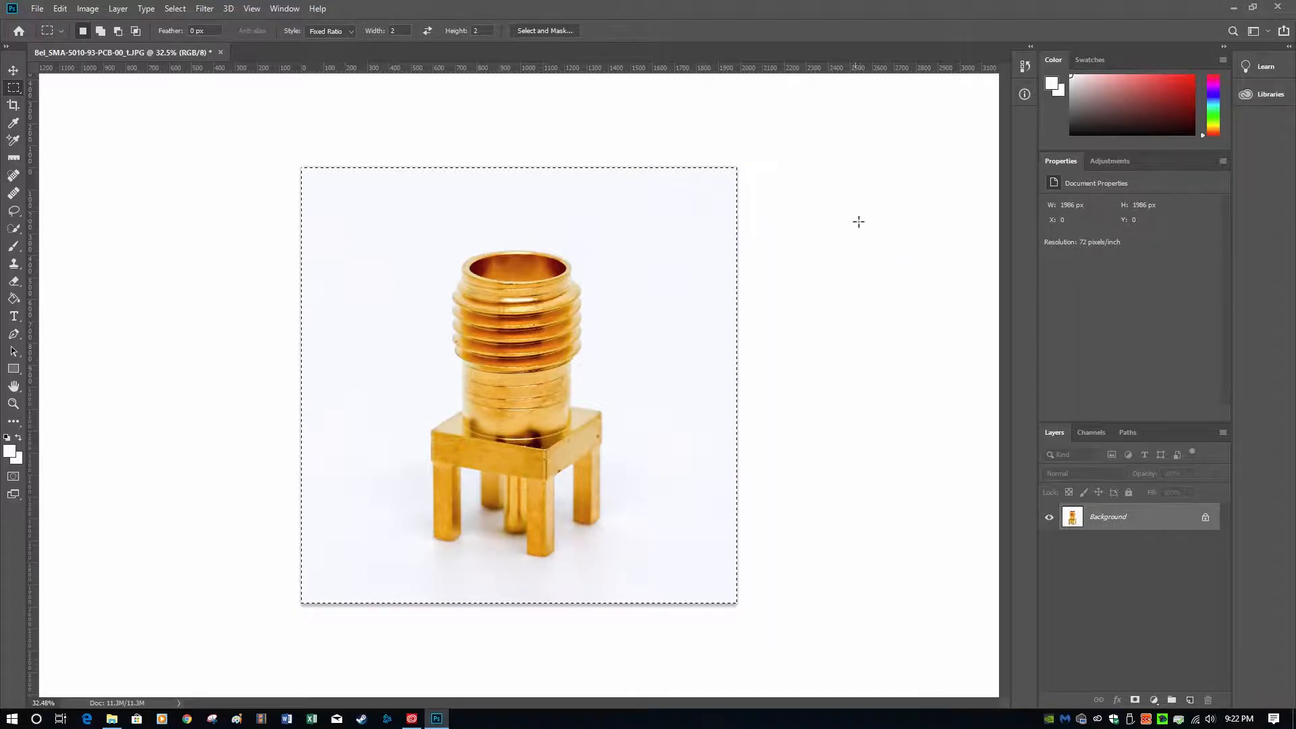
right_click(828, 186)
left_click(859, 270)
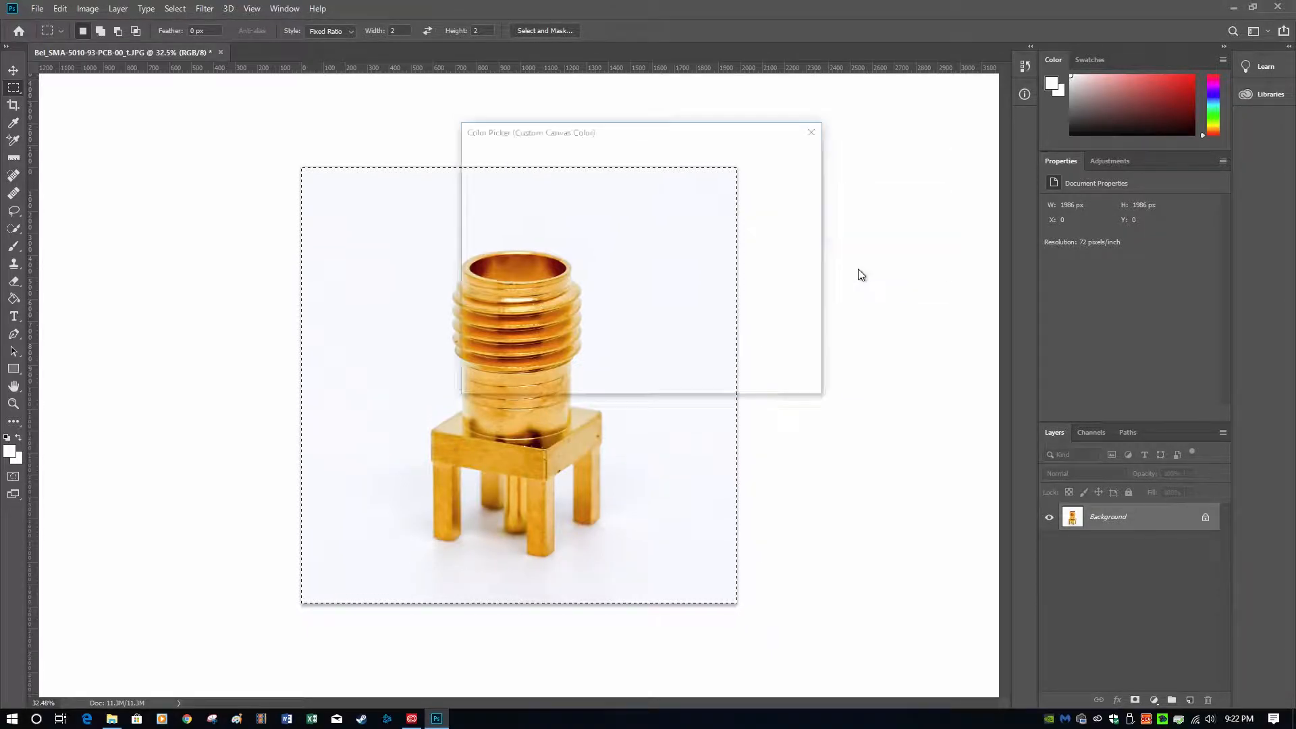
left_click_drag(498, 187, 471, 166)
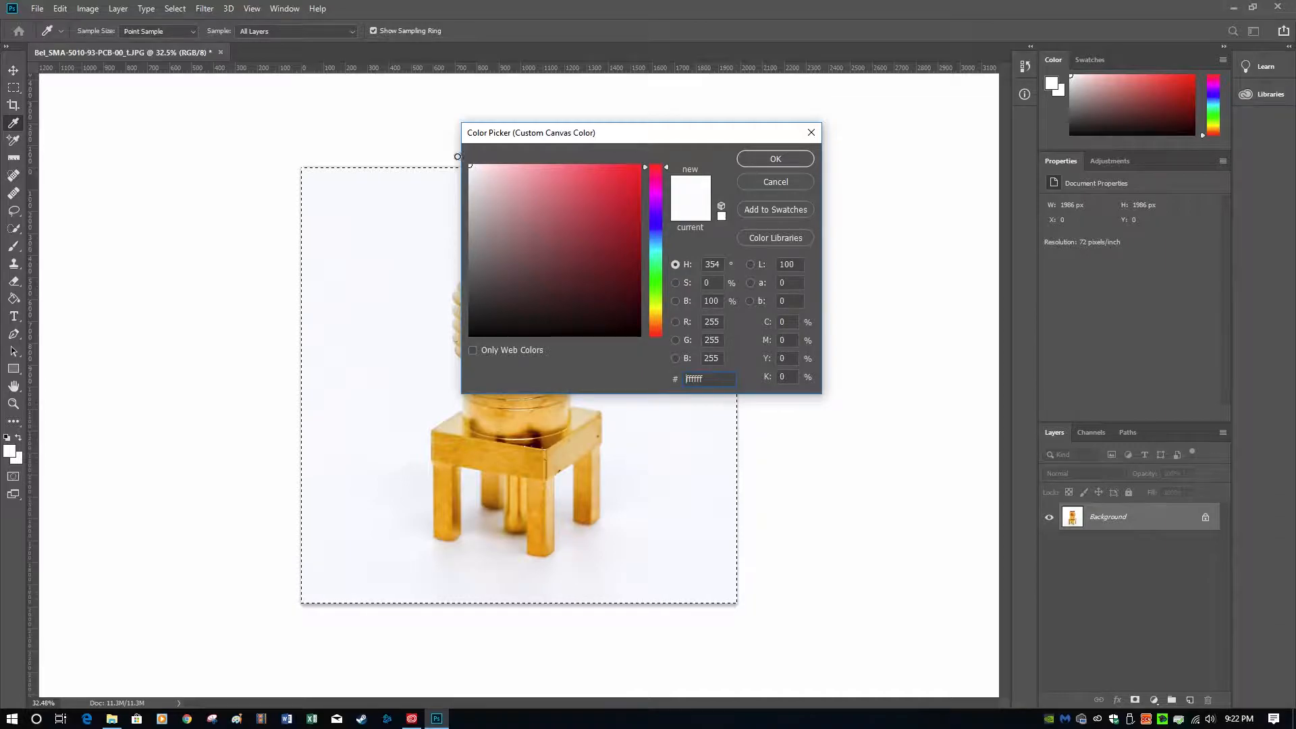
left_click(766, 159)
right_click(837, 211)
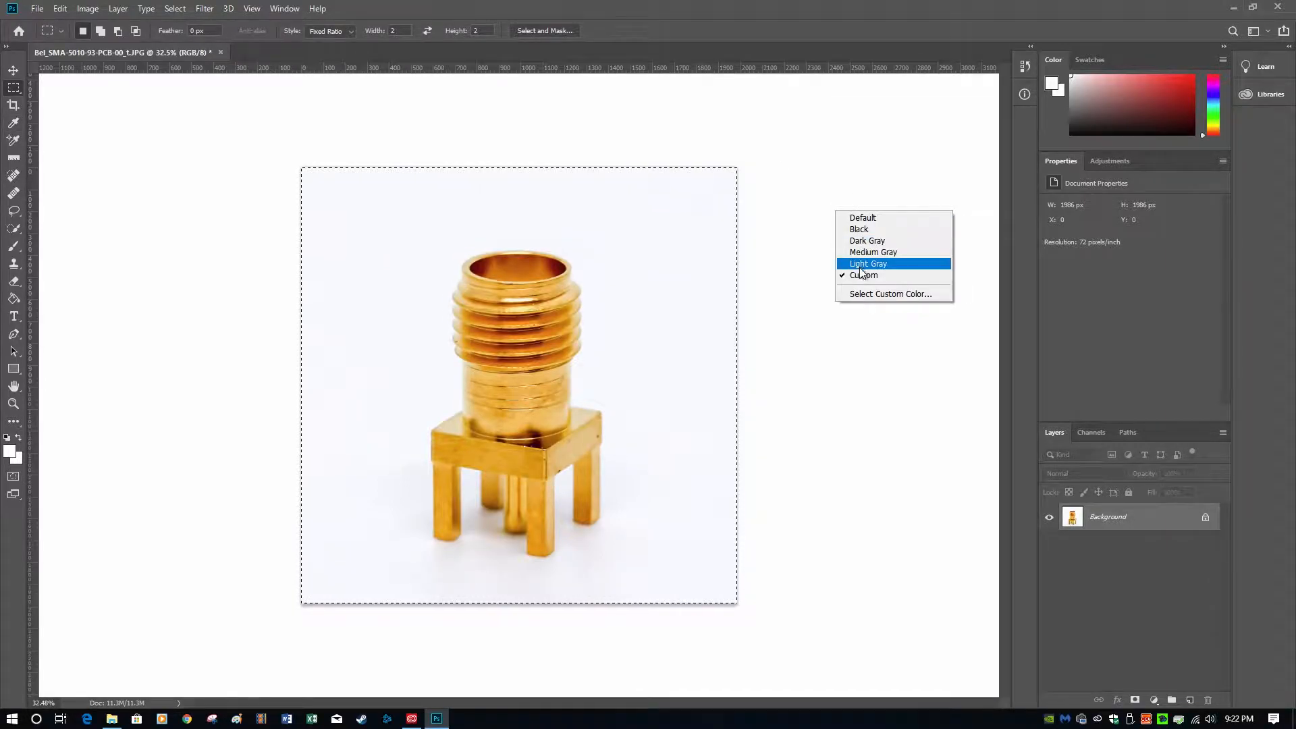
left_click(789, 166)
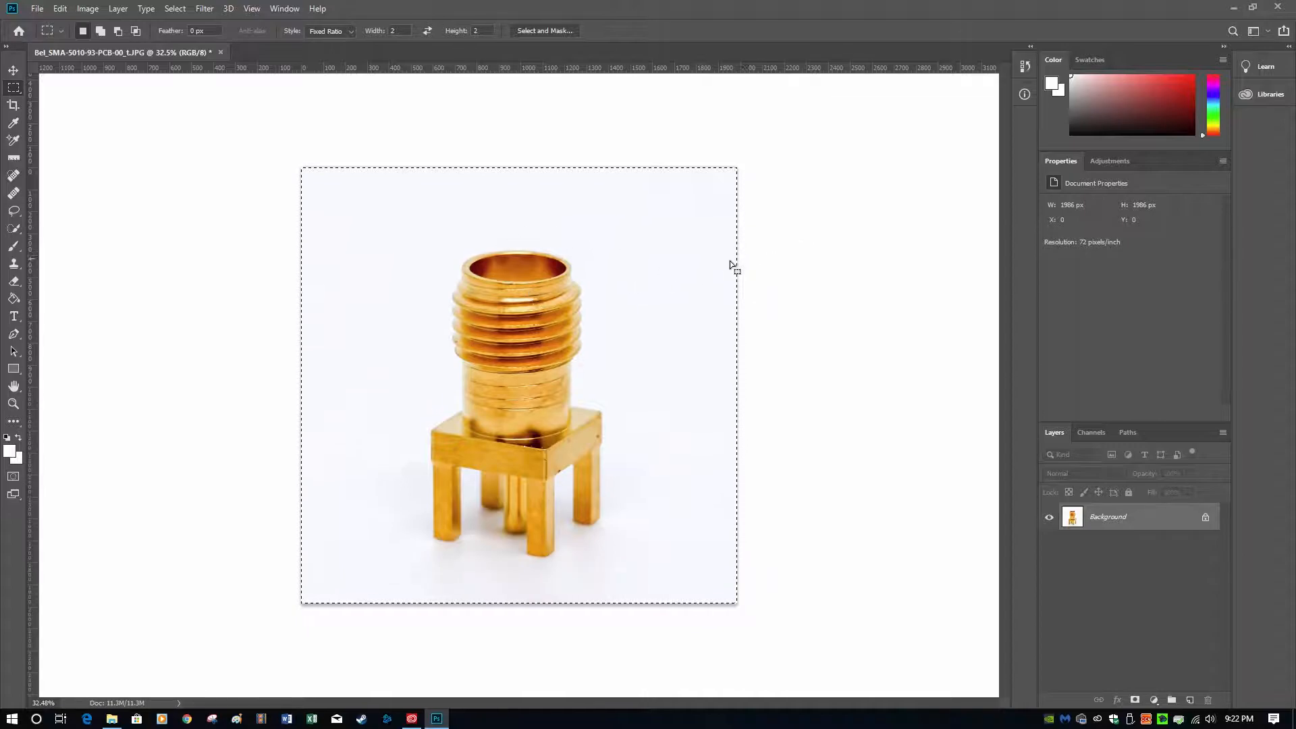
Step: Whiten the background with Curves by sampling the white point just beside the connector's threads
key("ctrl+m")
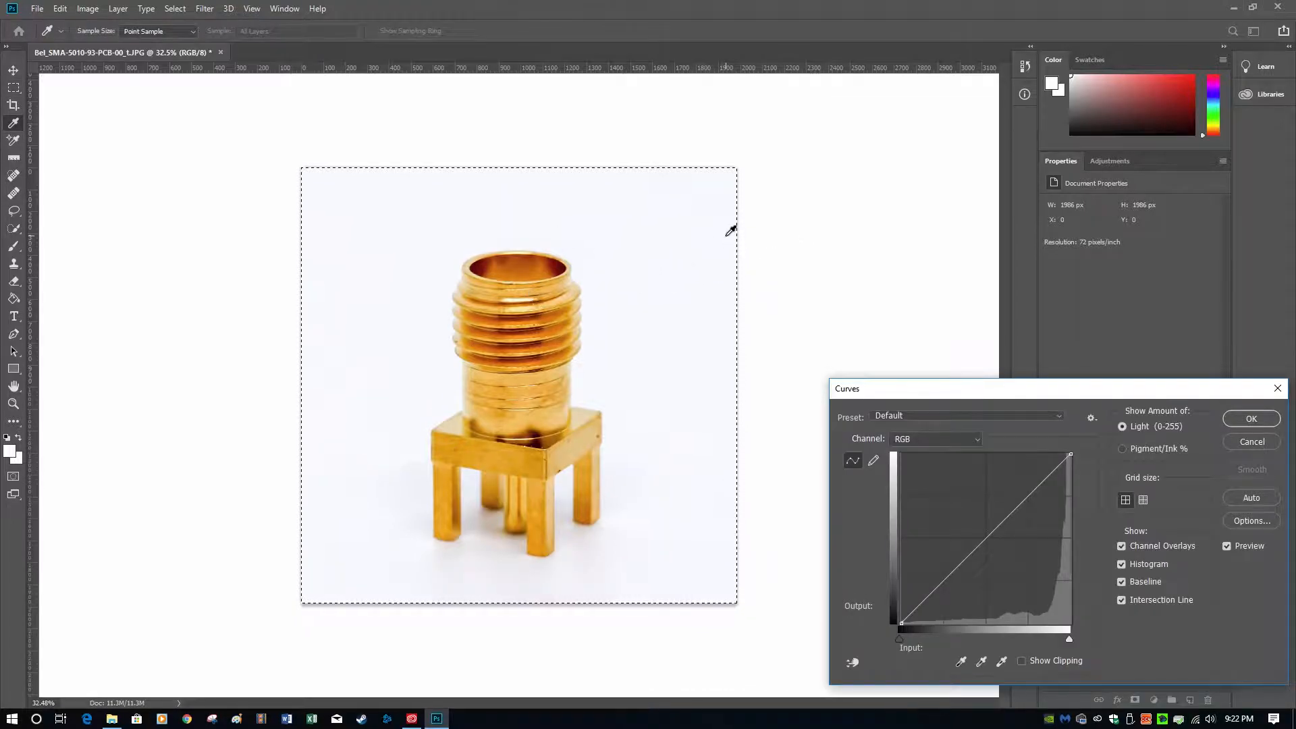
left_click_drag(1012, 389, 996, 262)
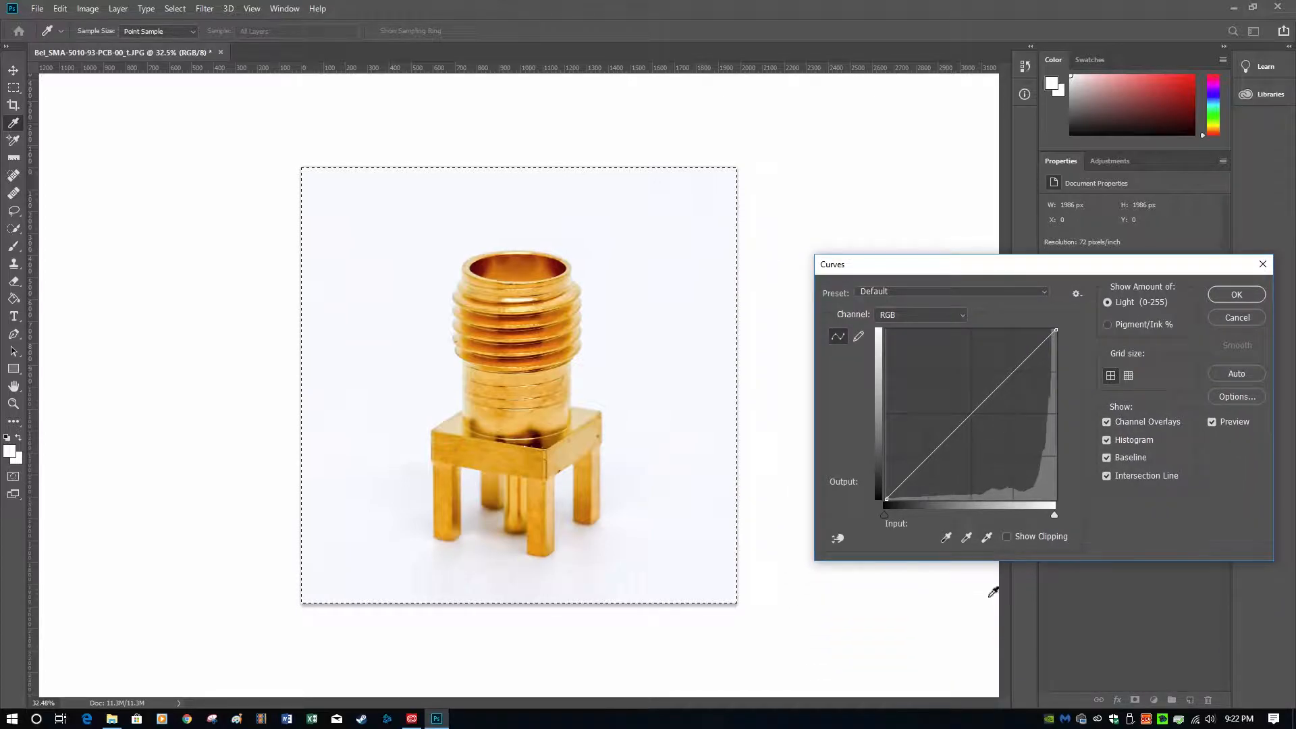
left_click(988, 540)
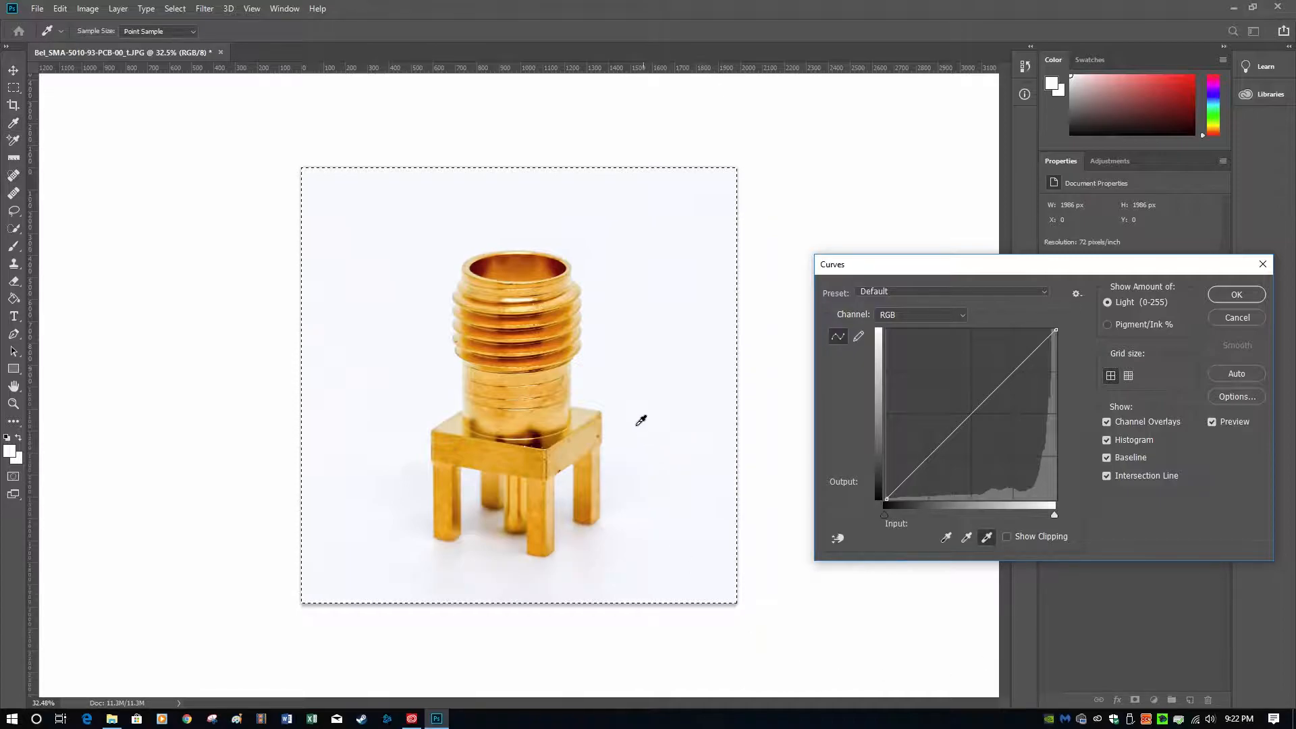
left_click(596, 373)
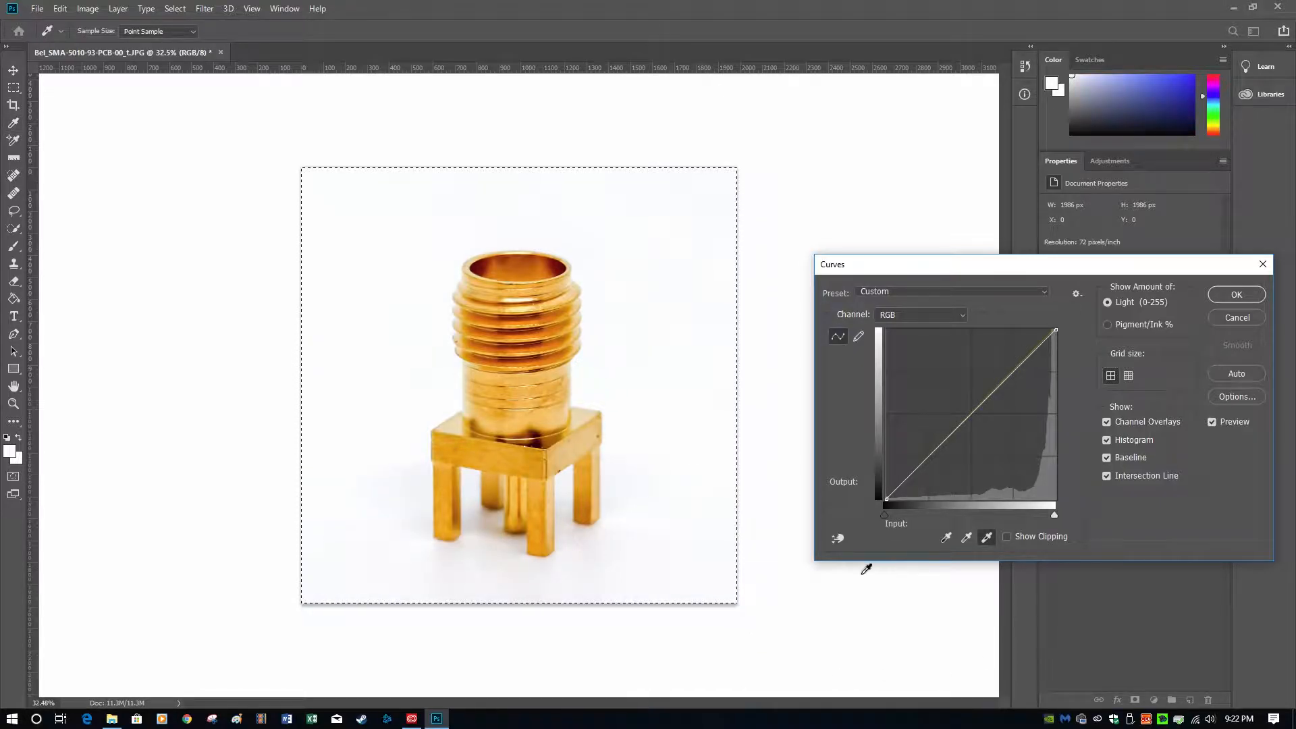
left_click(1237, 297)
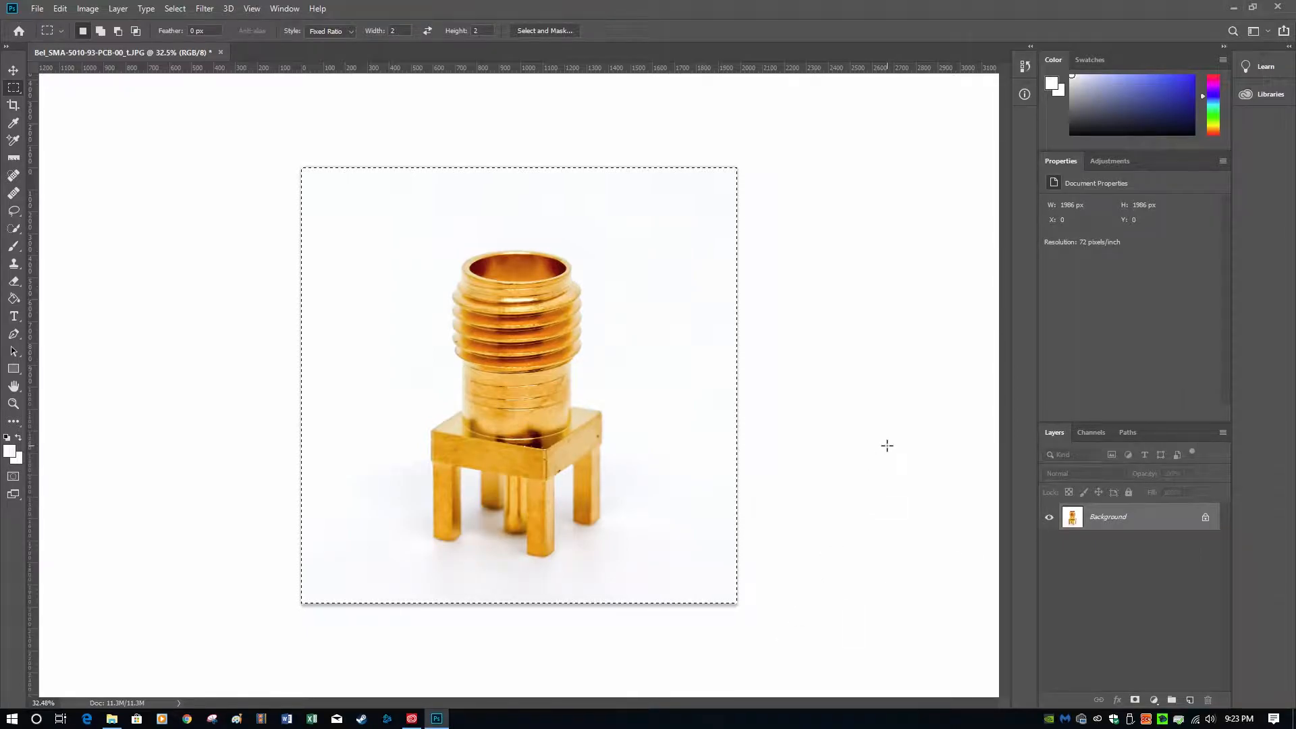
Step: Apply a second Curves correction, using the clipping preview to sample the white point in the tinted background near the photo's lower-left corner
key("alt")
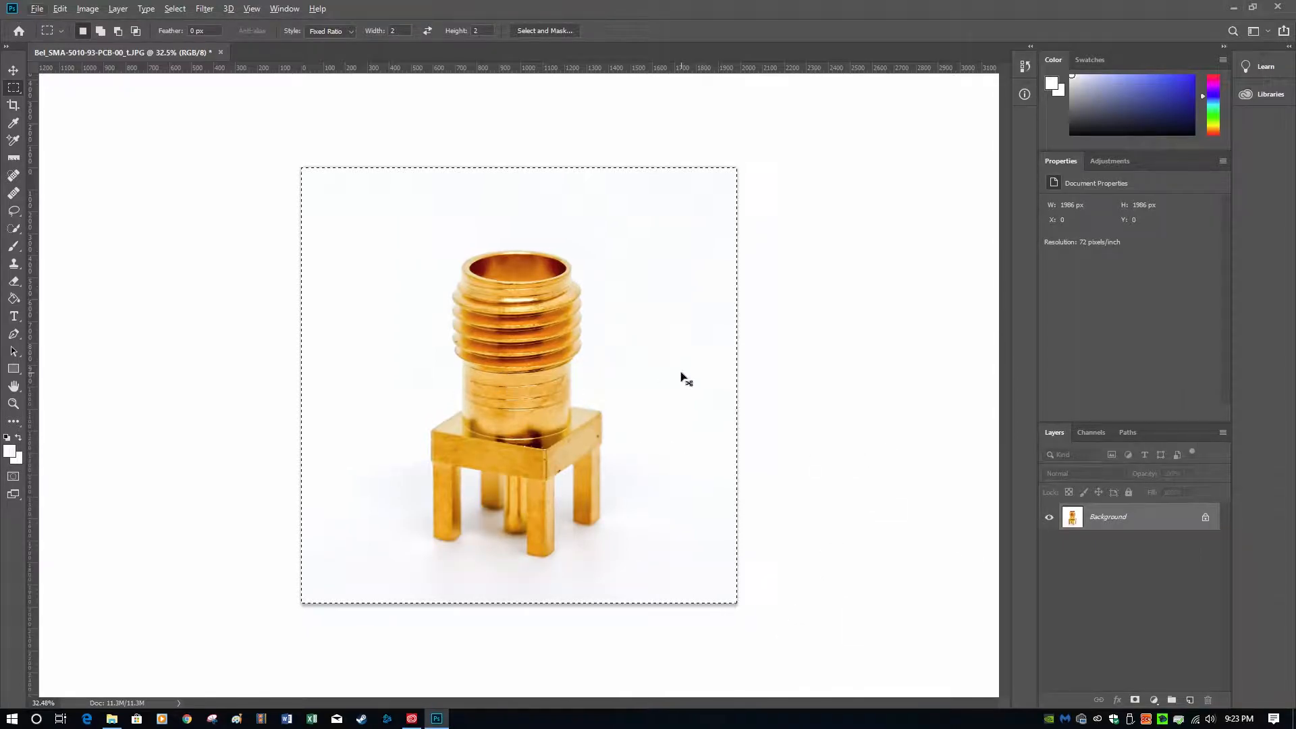
key("ctrl+m")
left_click(986, 538)
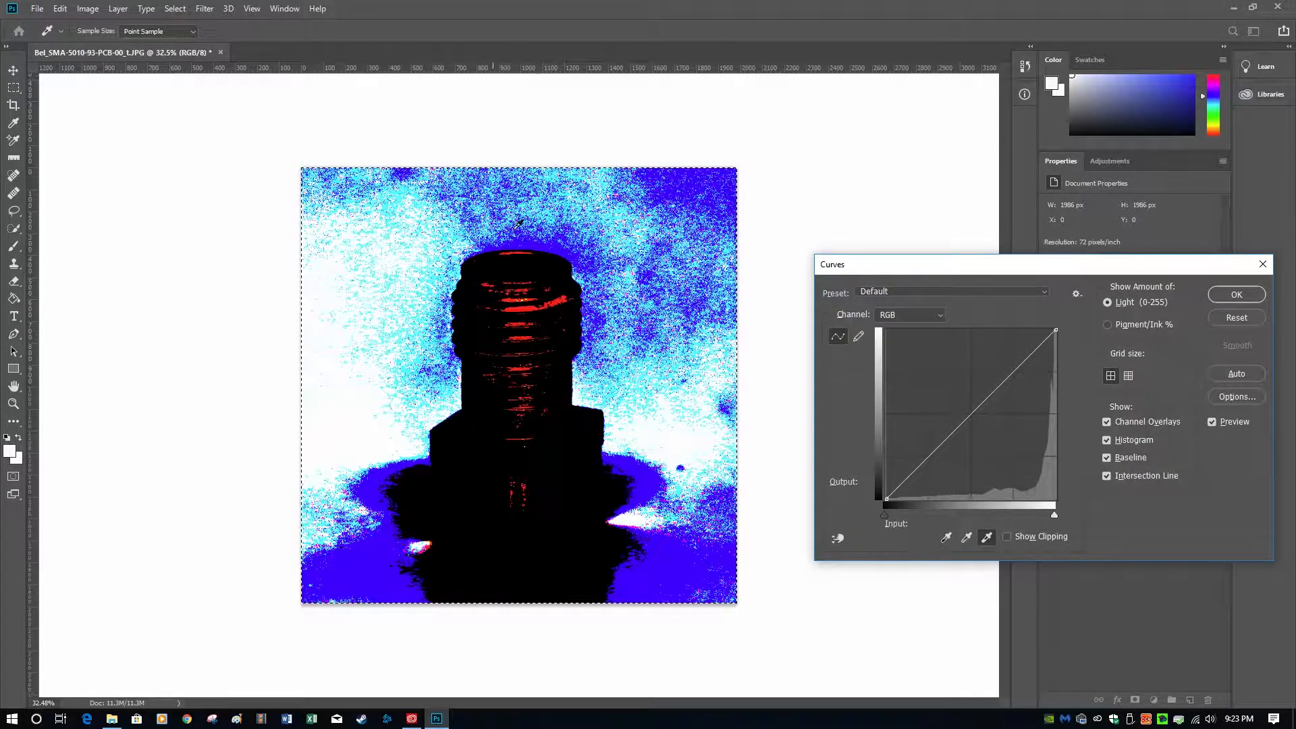
left_click(379, 565)
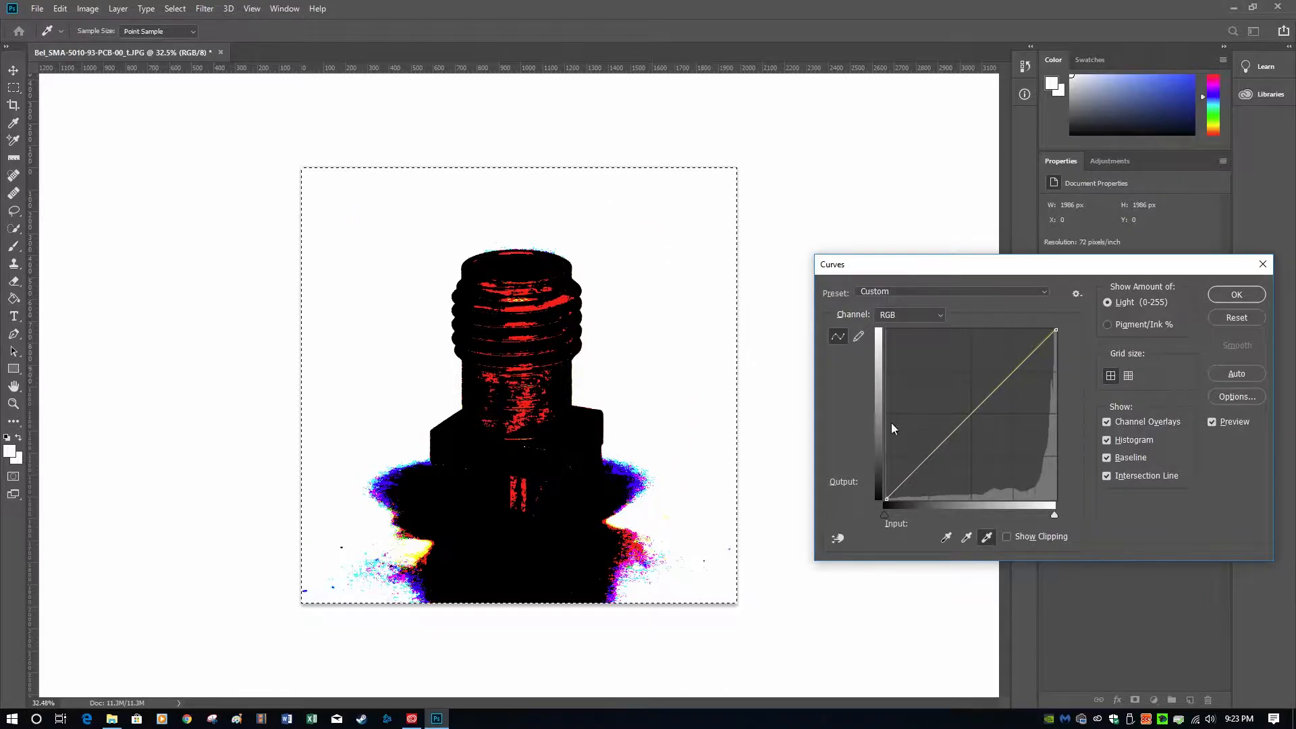
left_click(1235, 294)
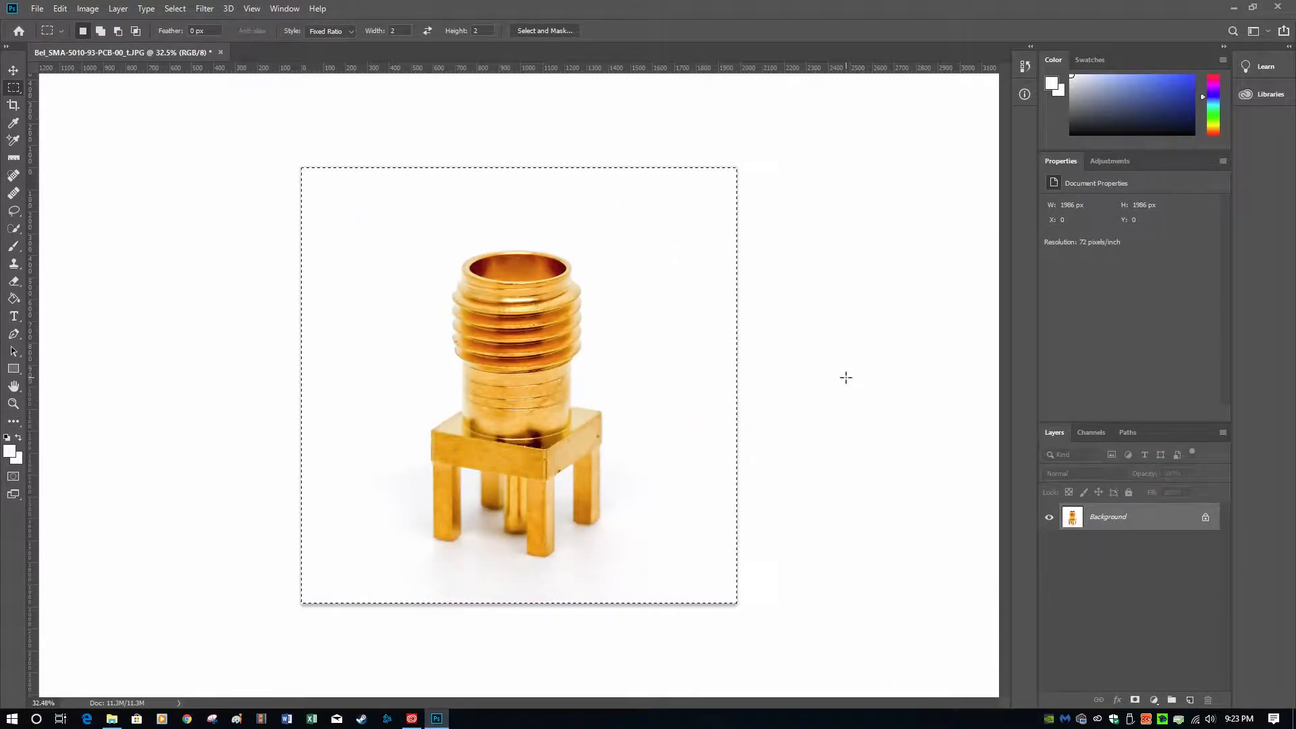
Step: Save the edited connector photo as a baseline JPEG at maximum quality 12 and close the document
left_click(37, 8)
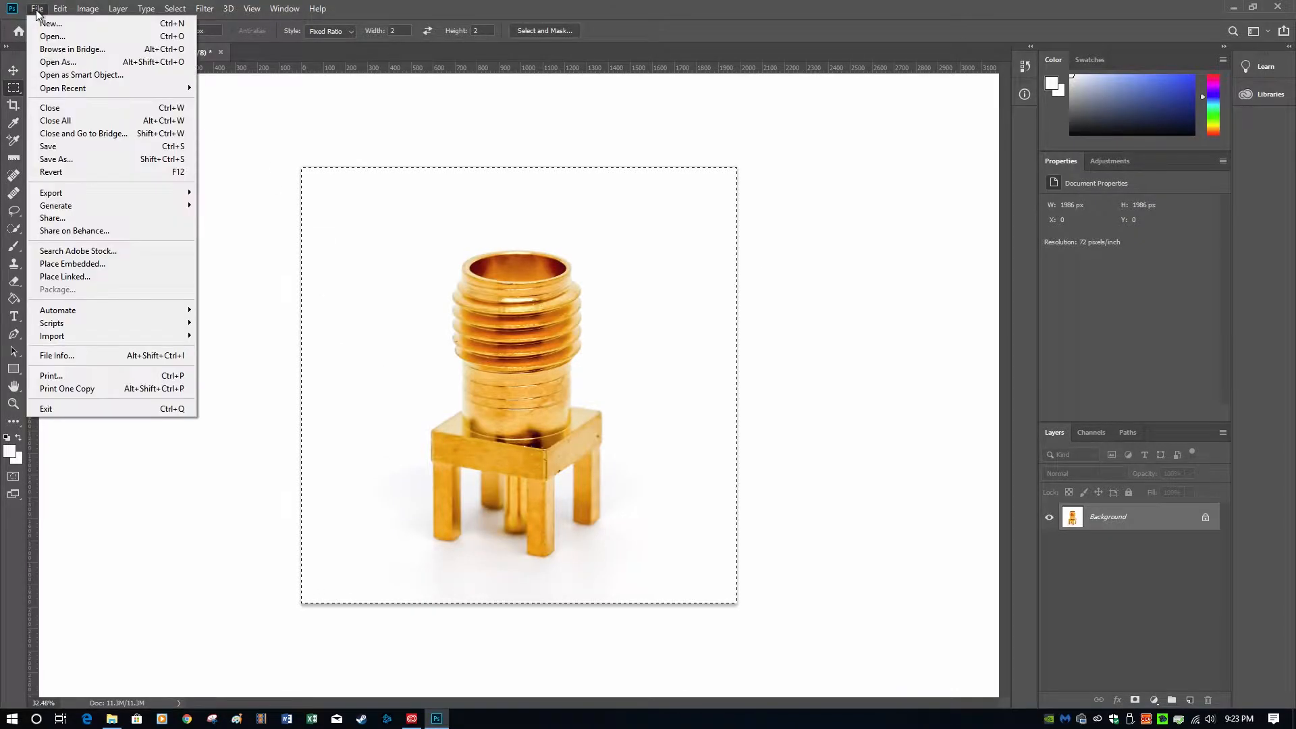
left_click(56, 146)
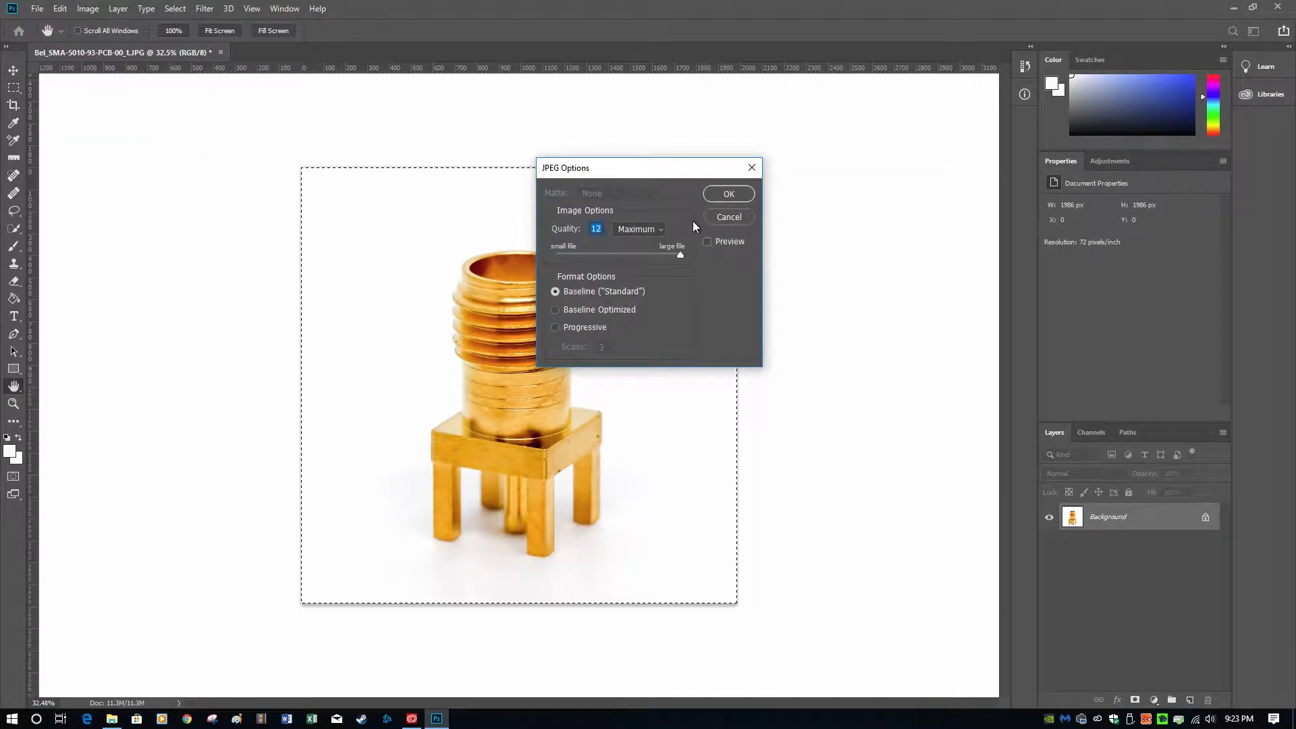
left_click(723, 196)
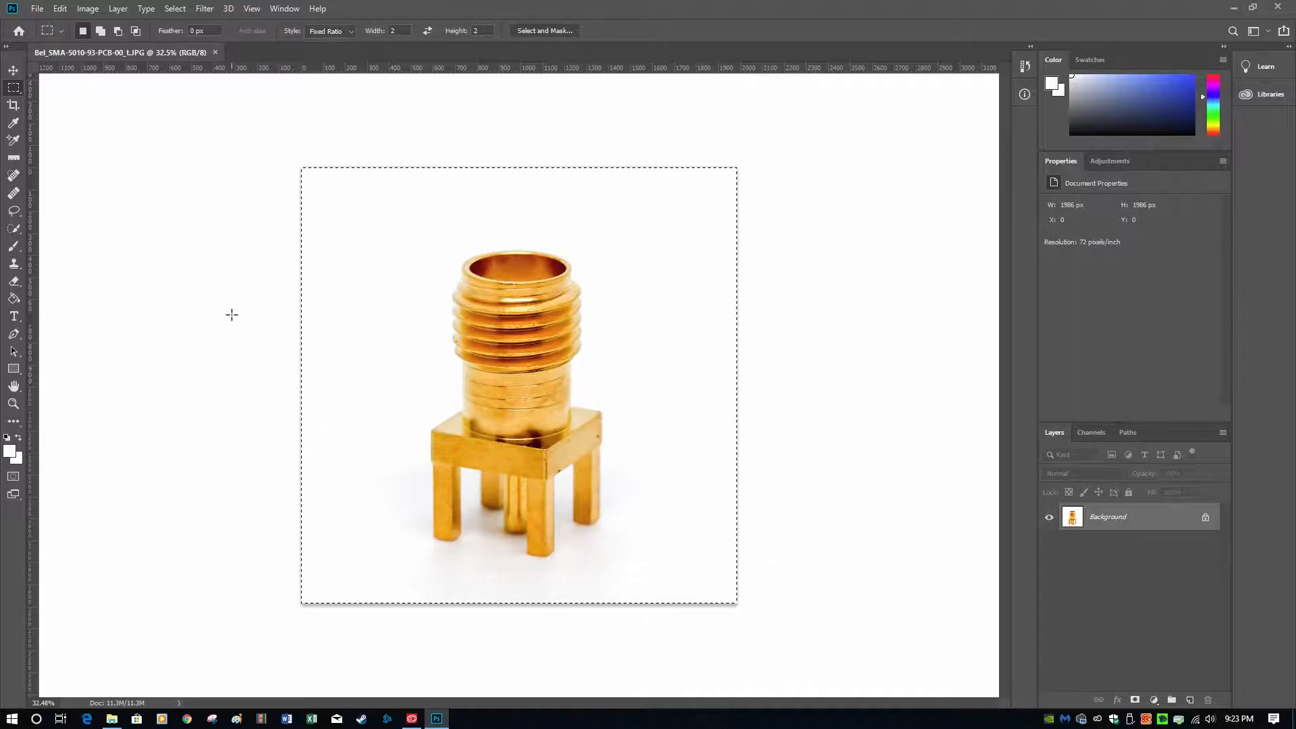
left_click(215, 52)
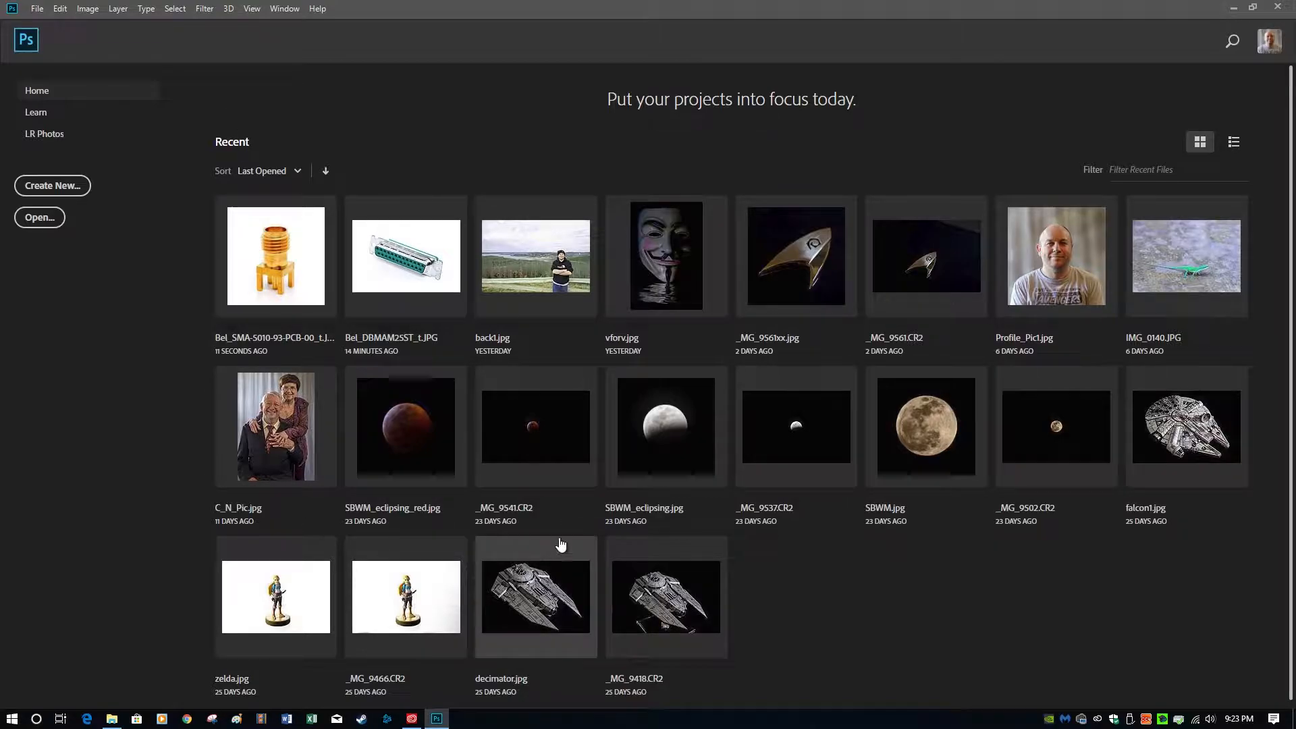
Step: Open the Cypress_Semiconductor_CYBLE-012011-PROG_t photo from the work_images folder in Adobe Photoshop CC 2019
left_click(112, 719)
right_click(594, 224)
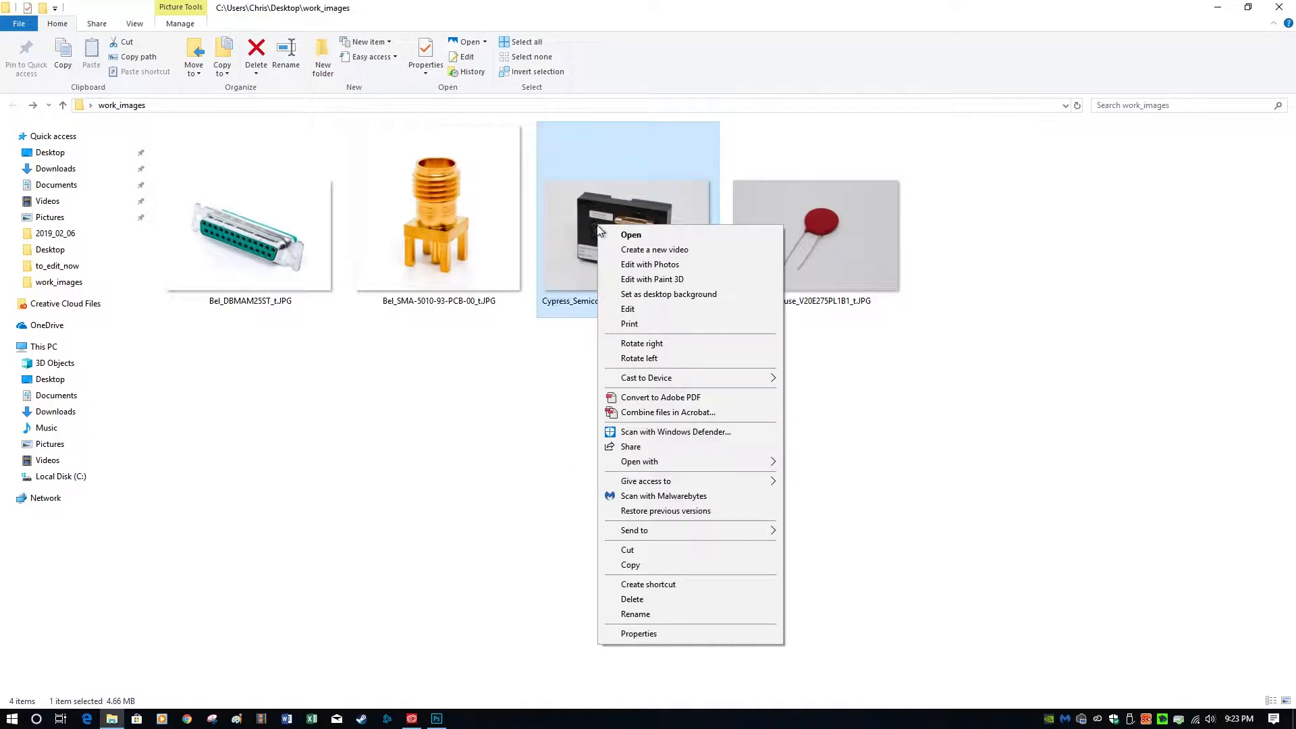
mouse_move(652, 462)
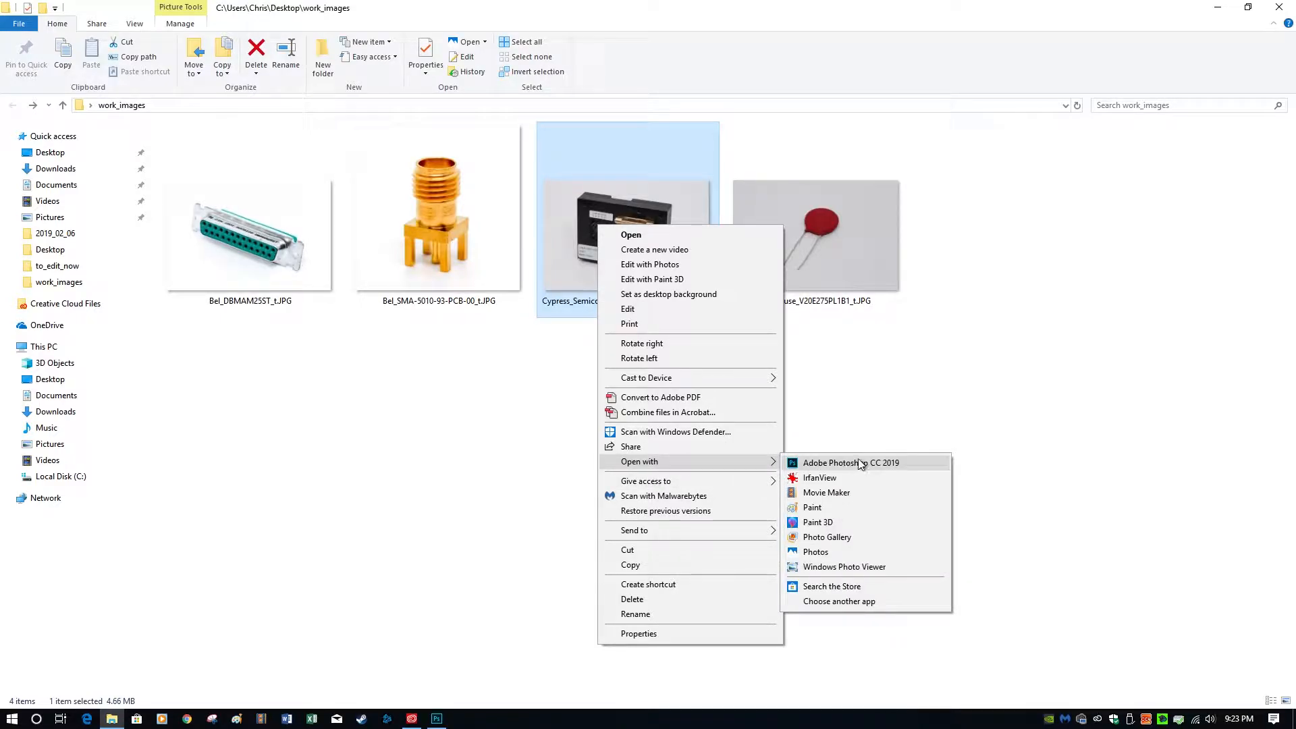
left_click(819, 466)
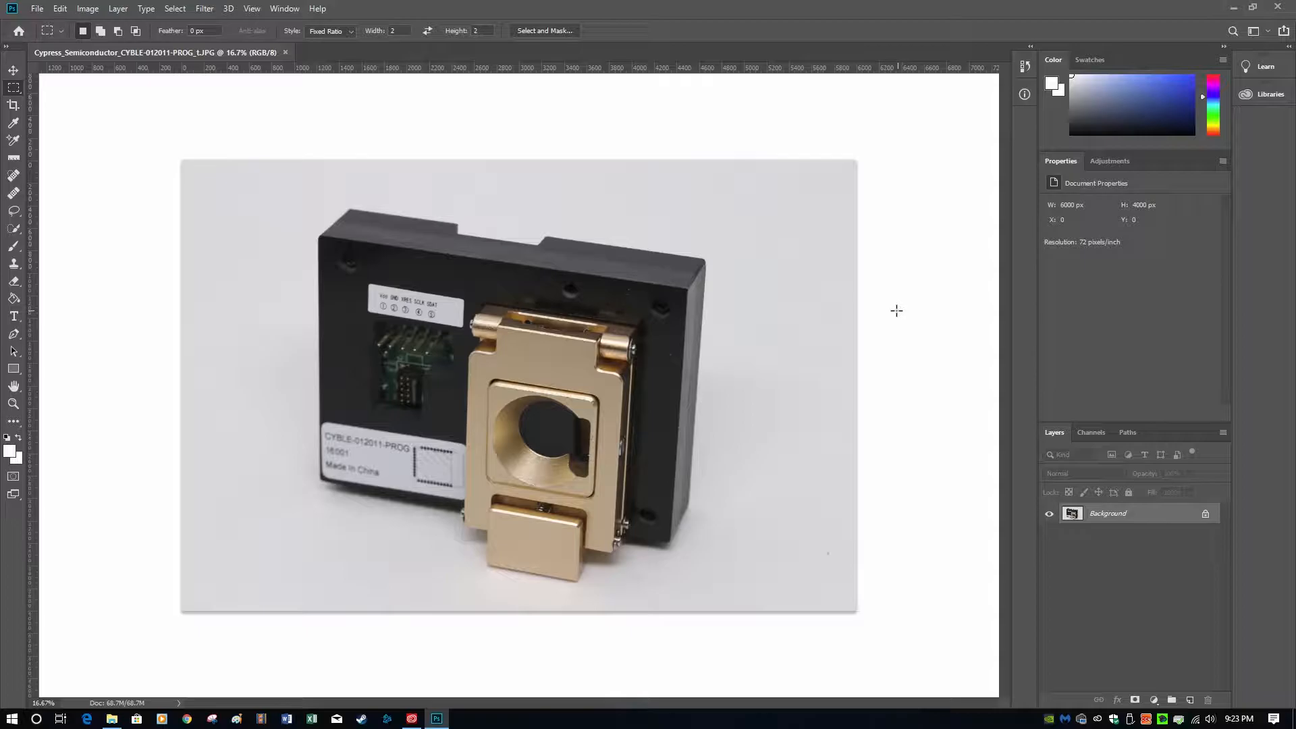
Step: In Camera Raw with a side-by-side before/after view, apply automatic tone correction and raise Whites to +76
key("shift+ctrl+a")
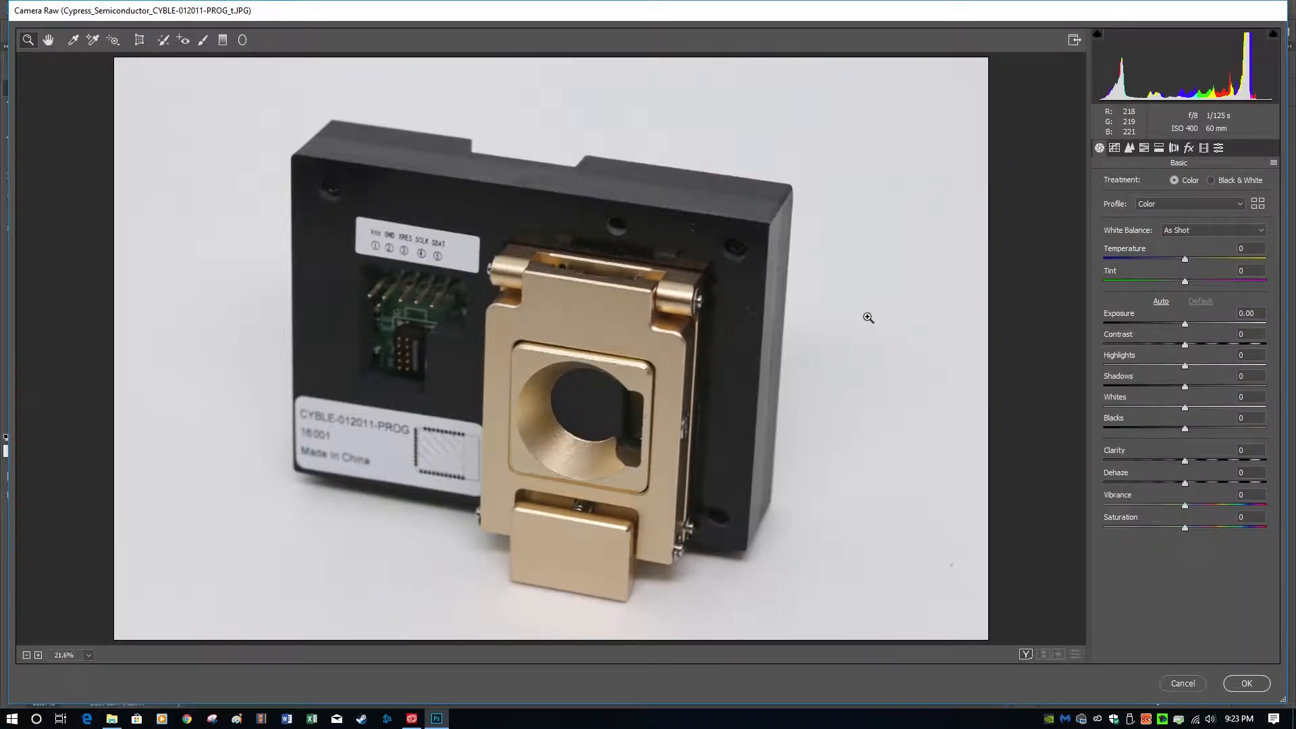
left_click(1027, 655)
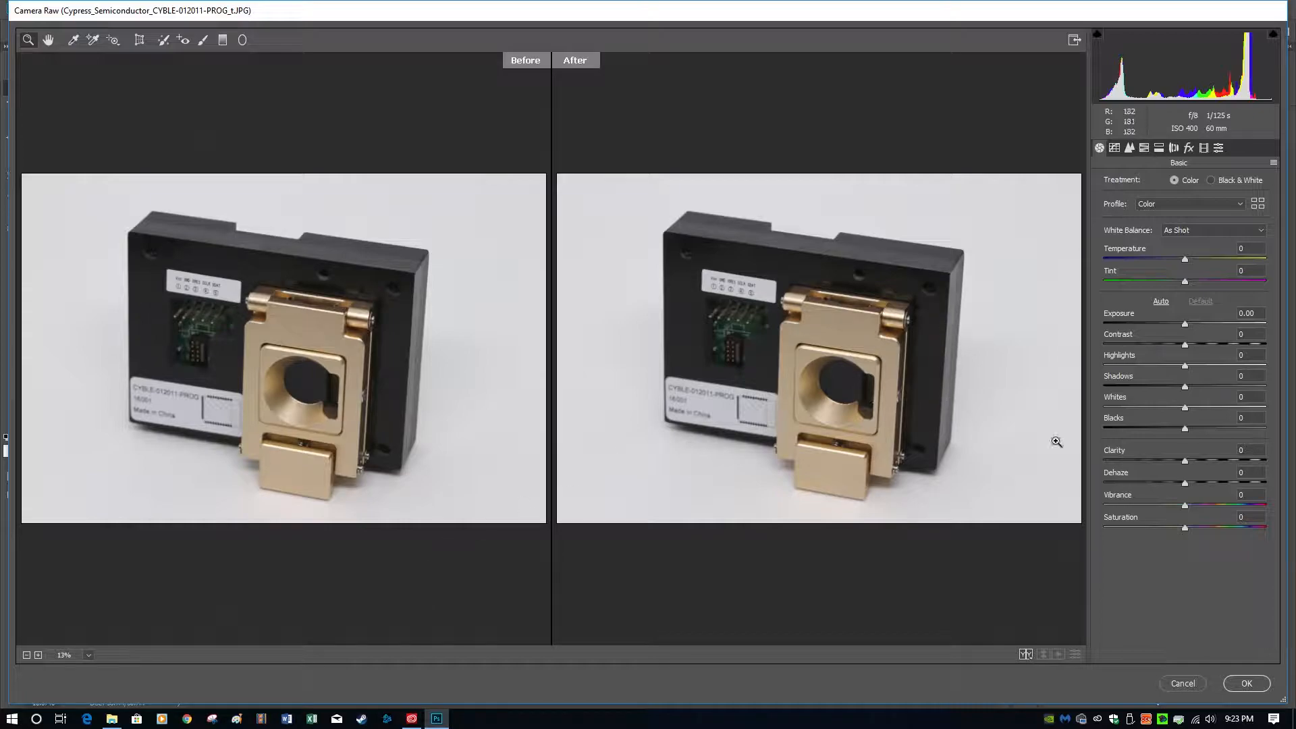
left_click(1161, 302)
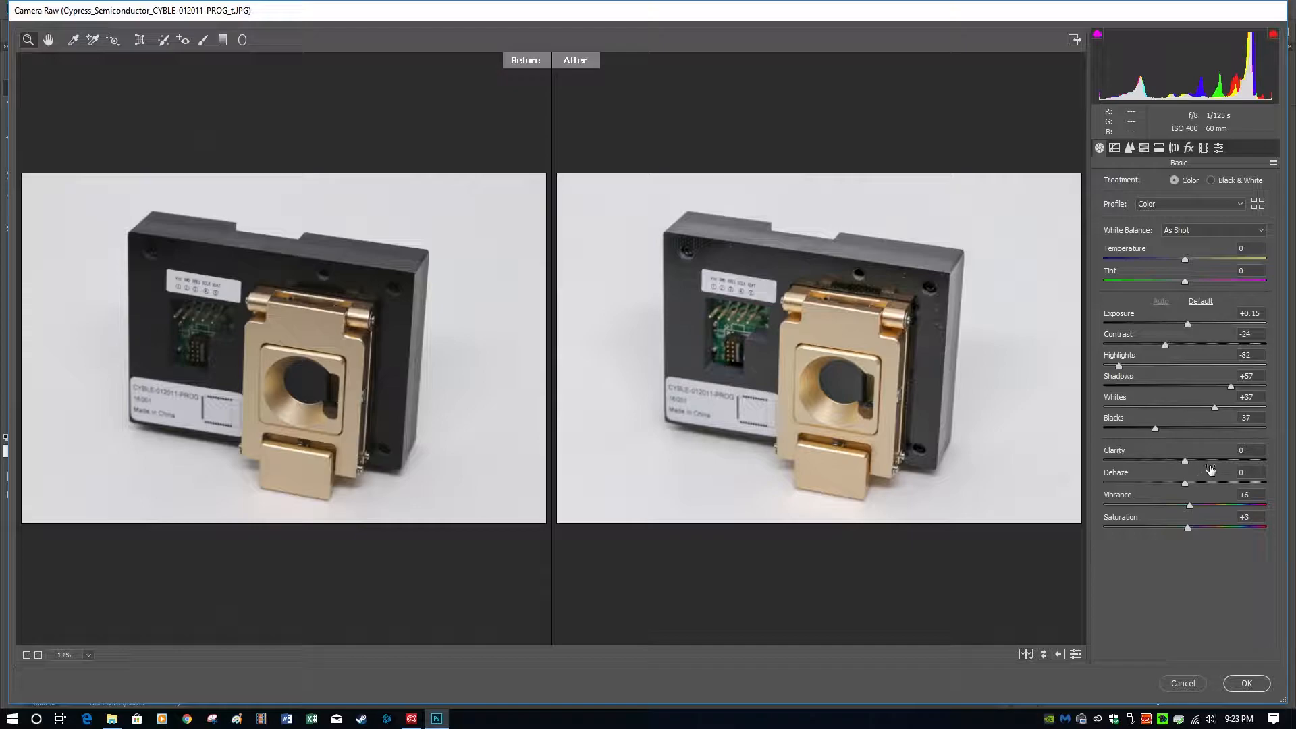
left_click_drag(1216, 407, 1247, 410)
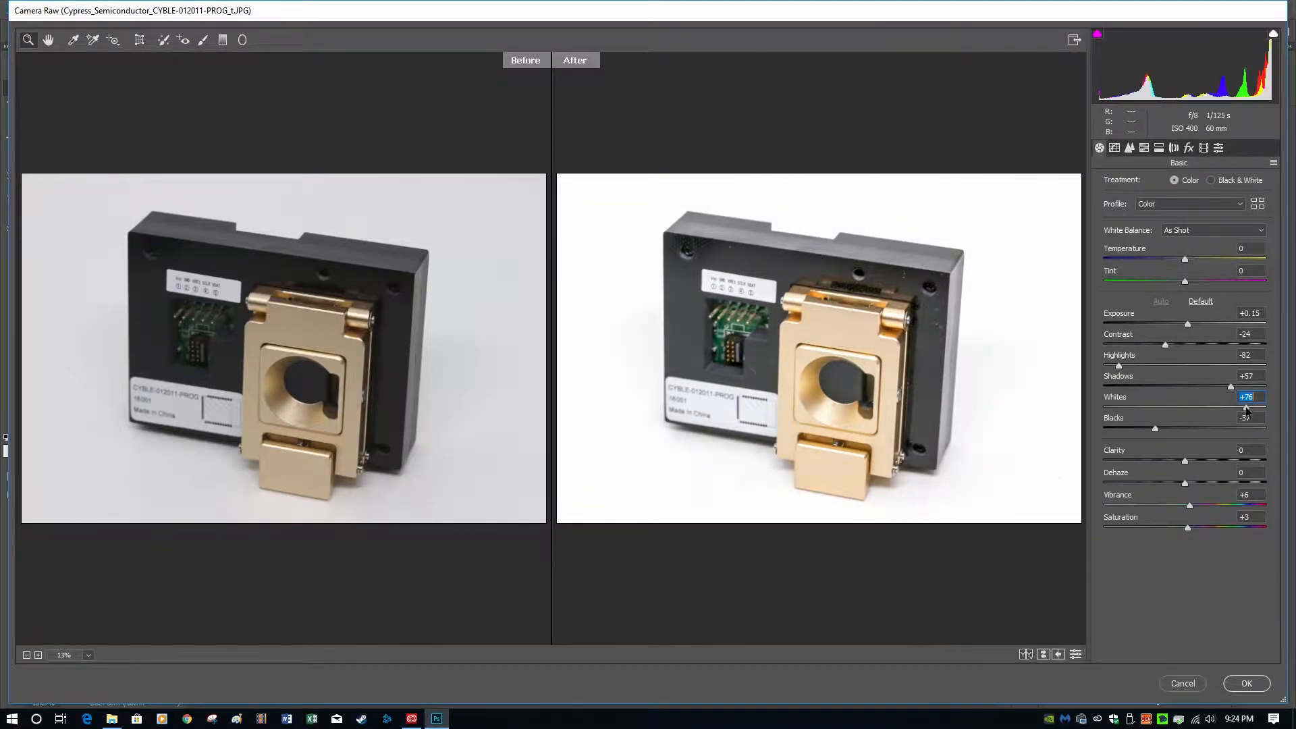
Step: Set the Camera Raw preview surround to white and adjust white balance to Temperature -4 and Tint +2
right_click(834, 96)
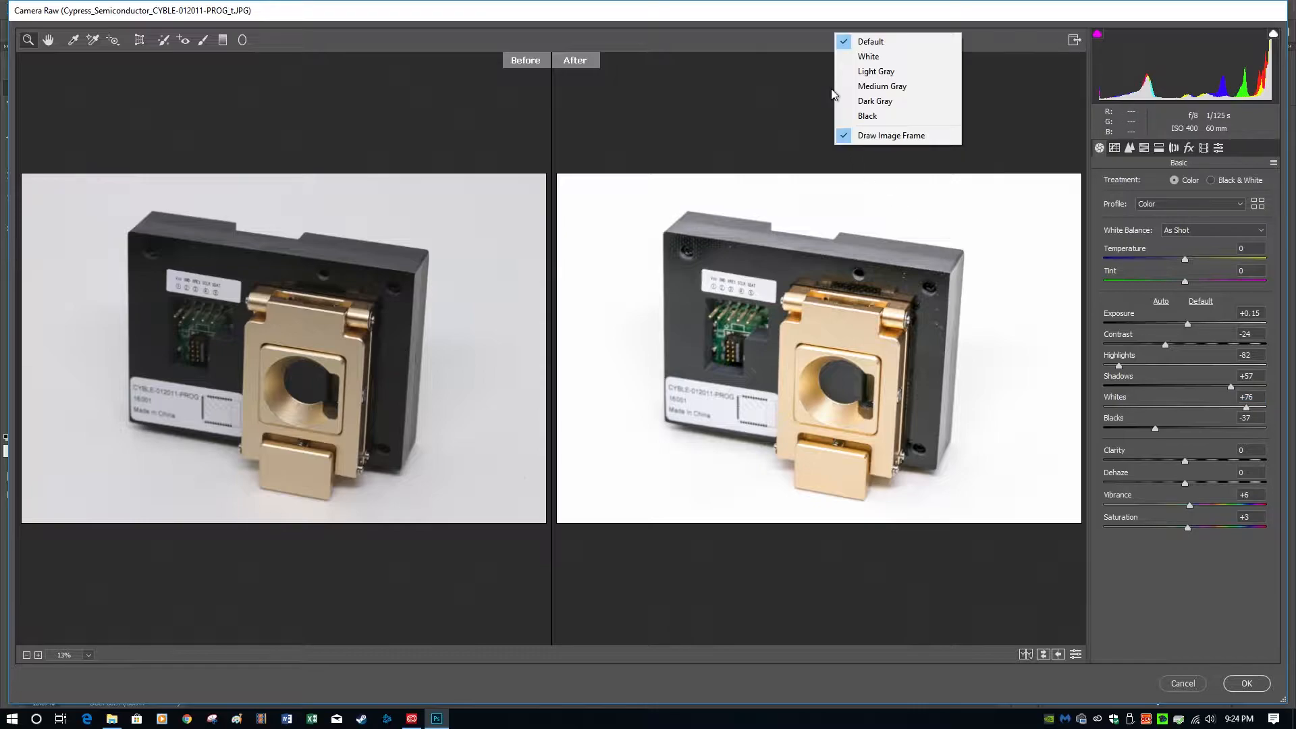
left_click(869, 57)
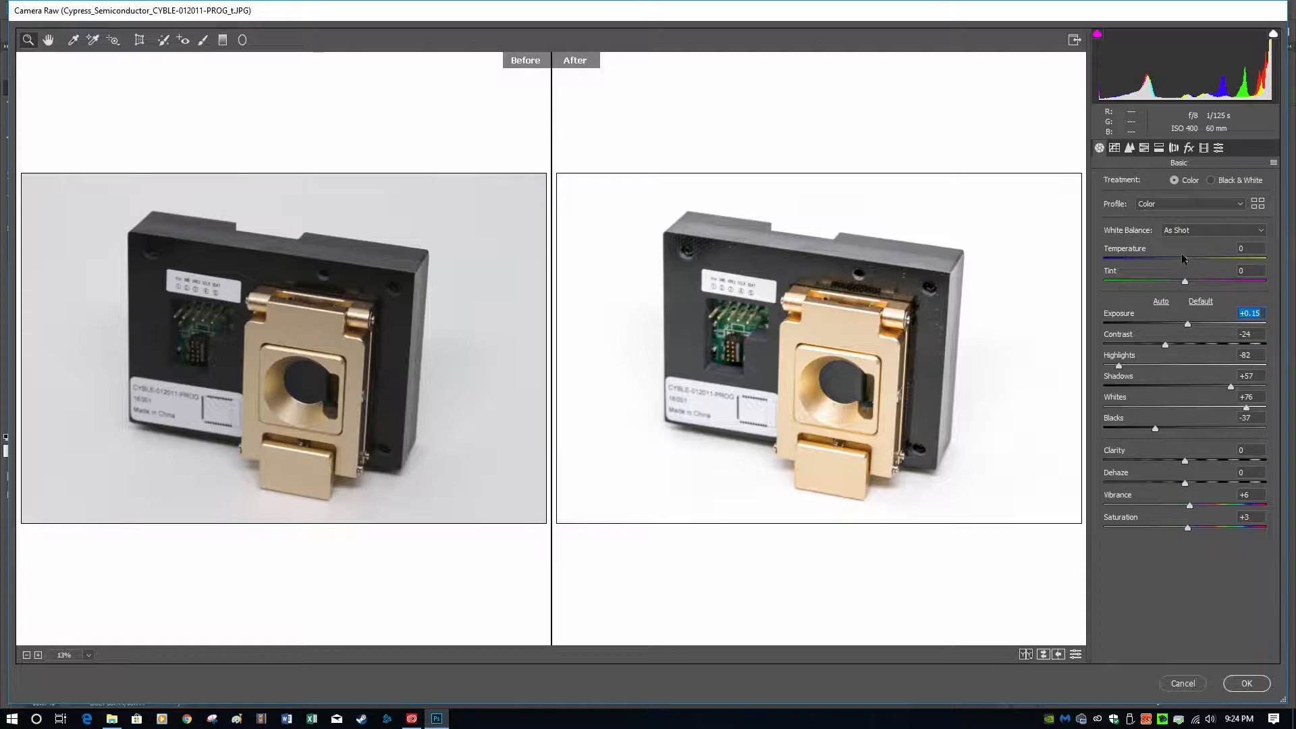
left_click_drag(1185, 260, 1182, 260)
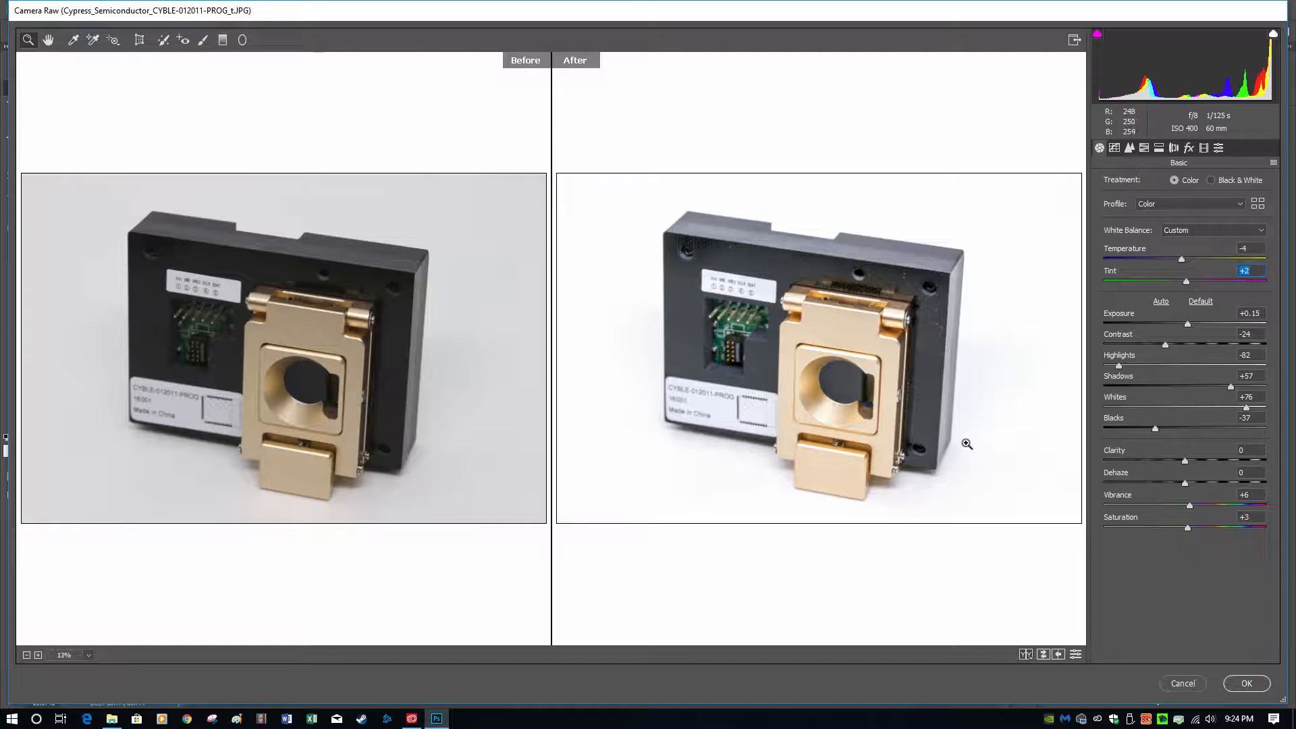
Step: Set luminance noise reduction to 75 with luminance detail 75, judging it at 100% around the dark screw hole
left_click(1130, 148)
left_click(86, 658)
left_click(81, 523)
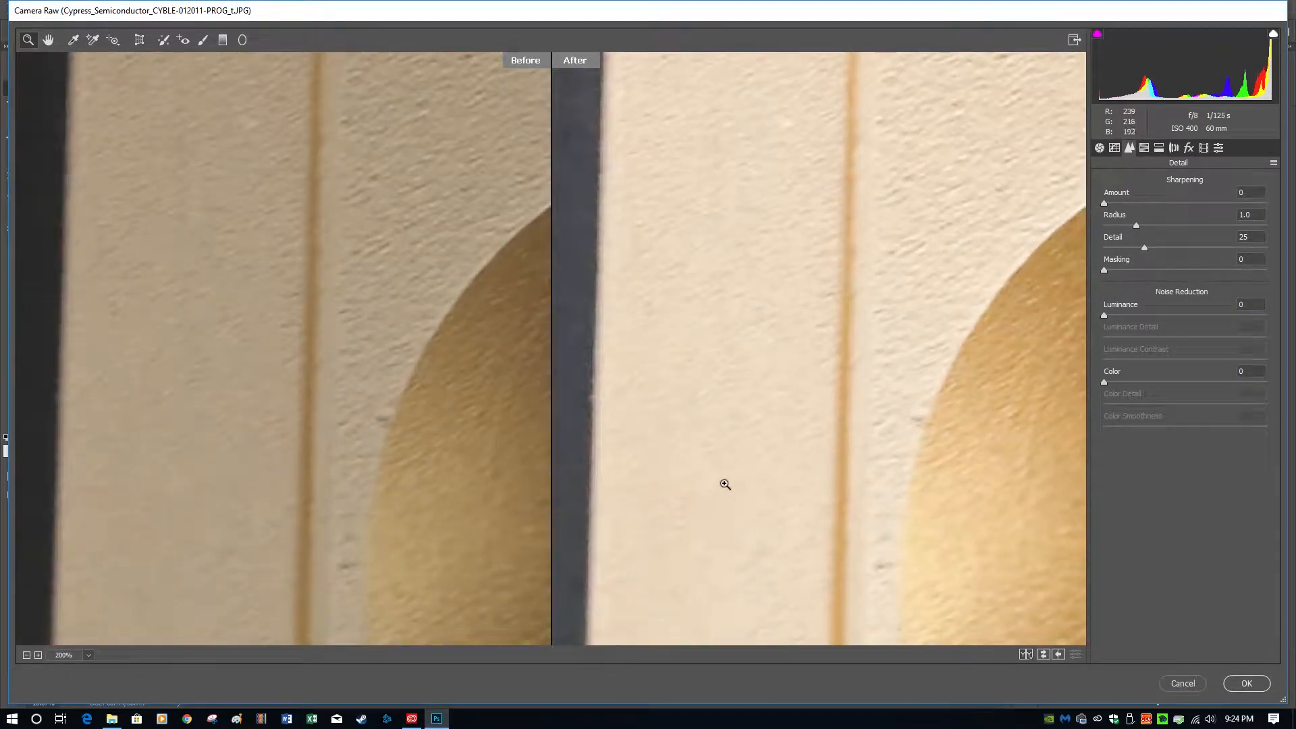
left_click_drag(938, 242, 513, 526)
left_click_drag(1039, 216, 736, 412)
left_click_drag(1020, 240, 736, 418)
left_click_drag(1020, 297, 839, 526)
left_click_drag(967, 219, 851, 228)
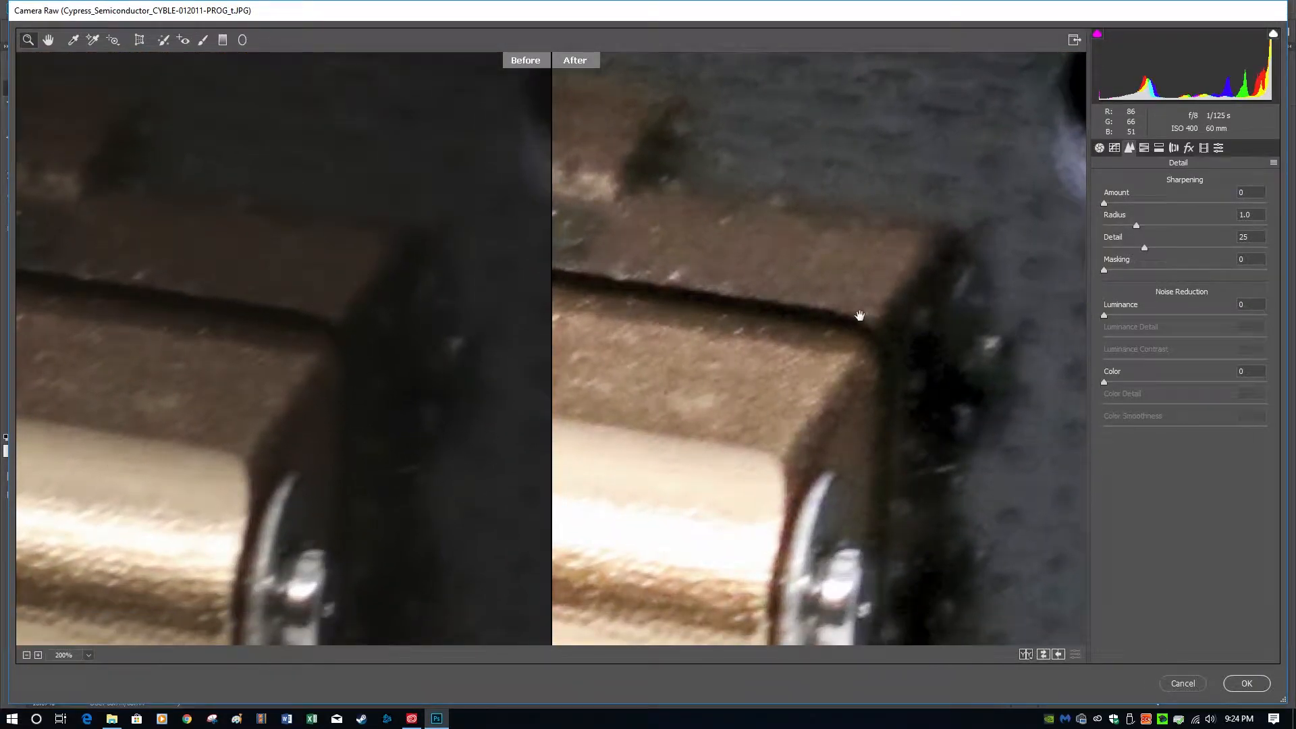
left_click(88, 654)
left_click(79, 527)
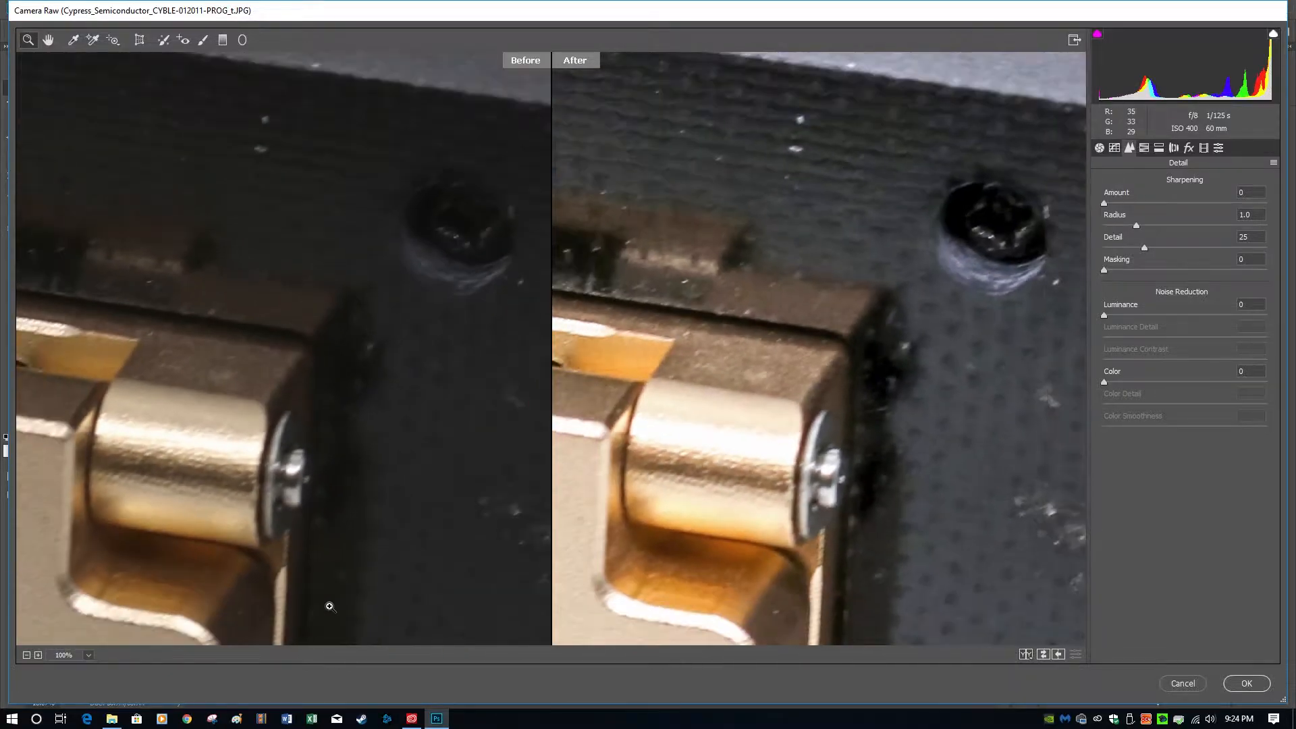
left_click_drag(1053, 329, 842, 486)
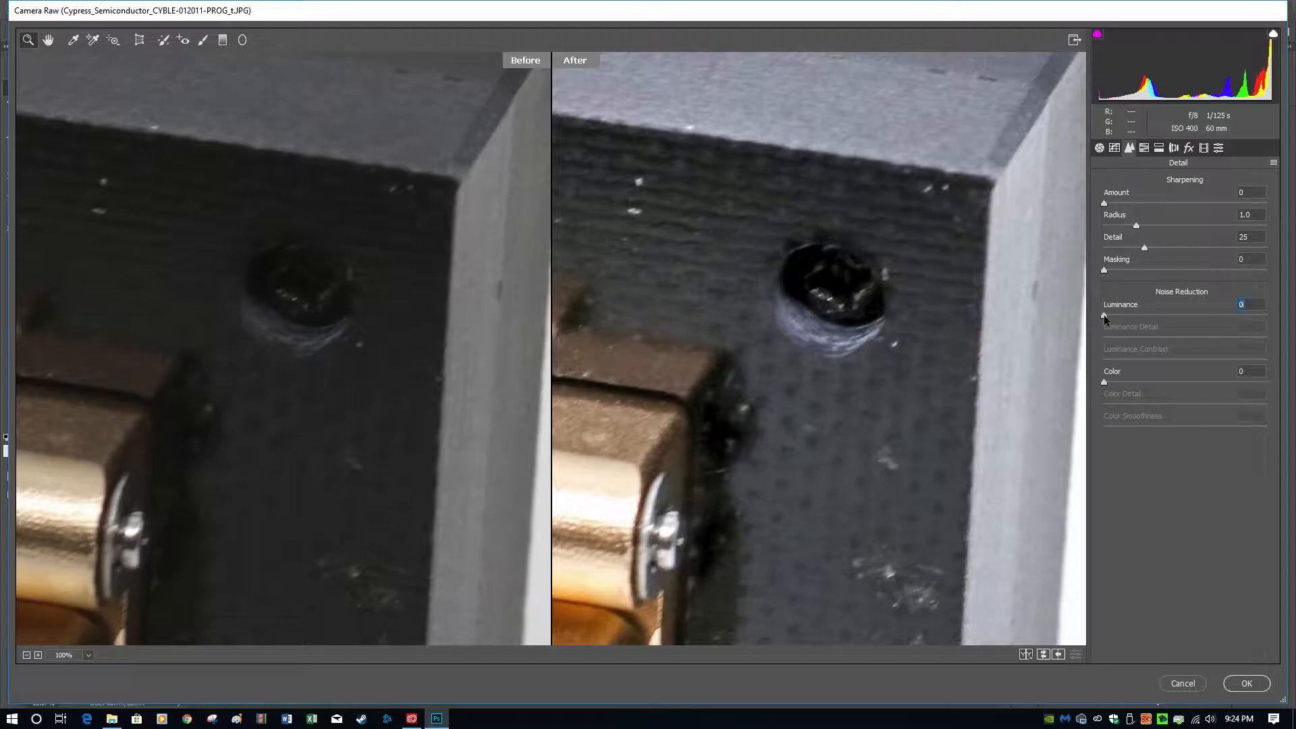
left_click_drag(1221, 310, 1220, 310)
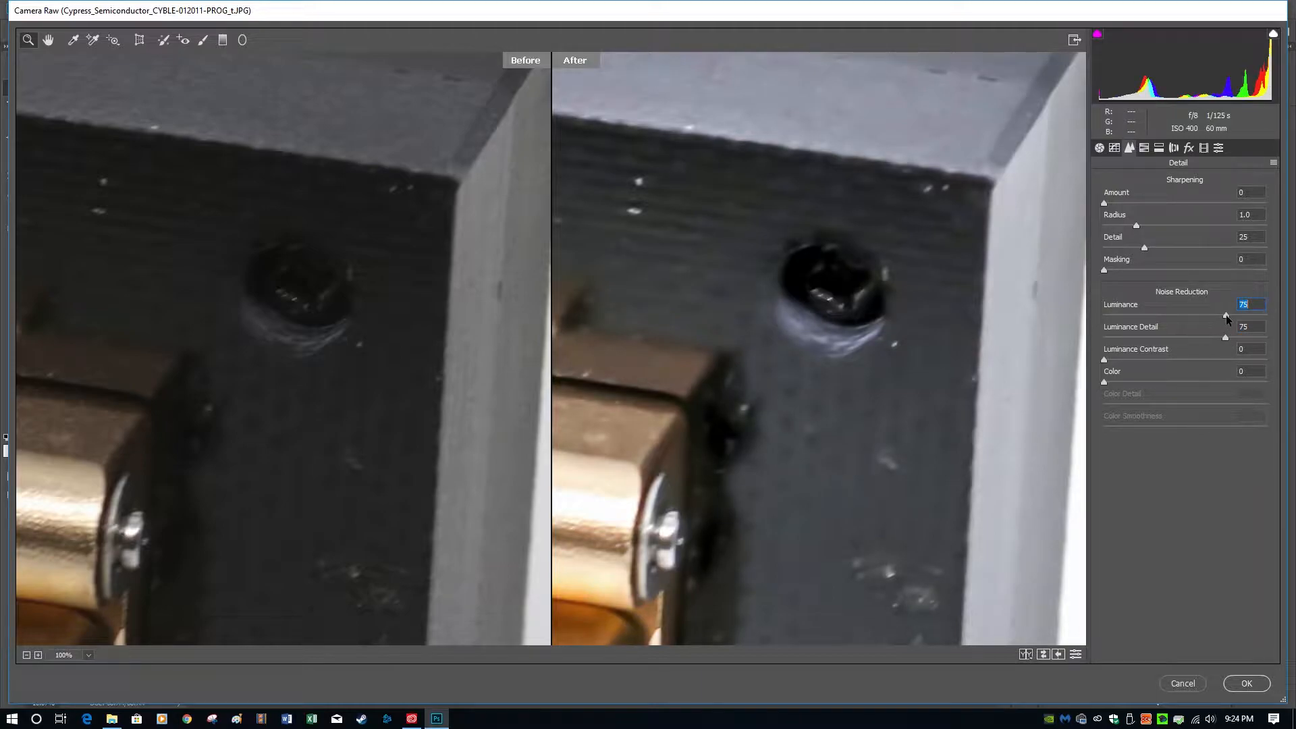
Step: Sharpen the photo with Amount 22, Radius 0.7, Detail 13 and Masking 86, and apply the Camera Raw corrections
left_click_drag(679, 502, 835, 233)
left_click_drag(696, 250, 726, 542)
left_click_drag(783, 306, 901, 428)
left_click_drag(941, 278, 947, 318)
left_click_drag(726, 461, 994, 325)
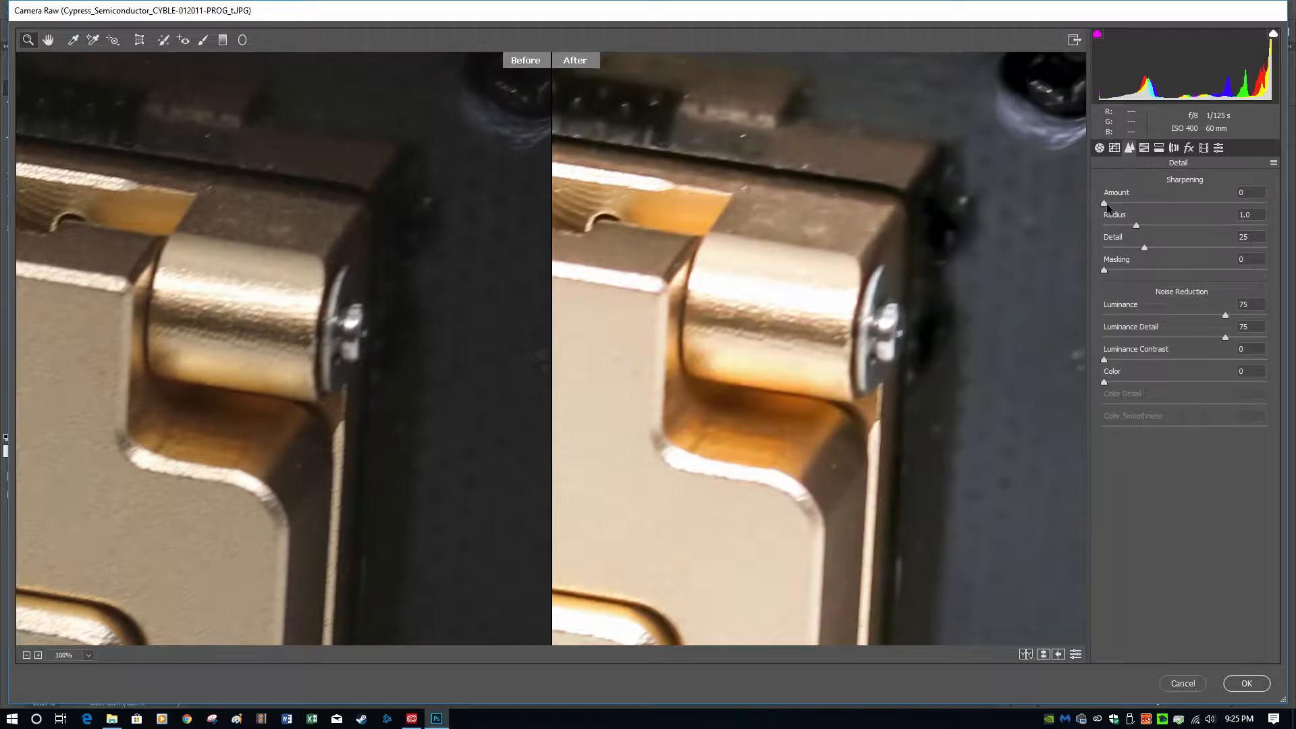
left_click_drag(1130, 204, 1214, 197)
key("alt")
left_click_drag(1146, 247, 1242, 270)
left_click(88, 655)
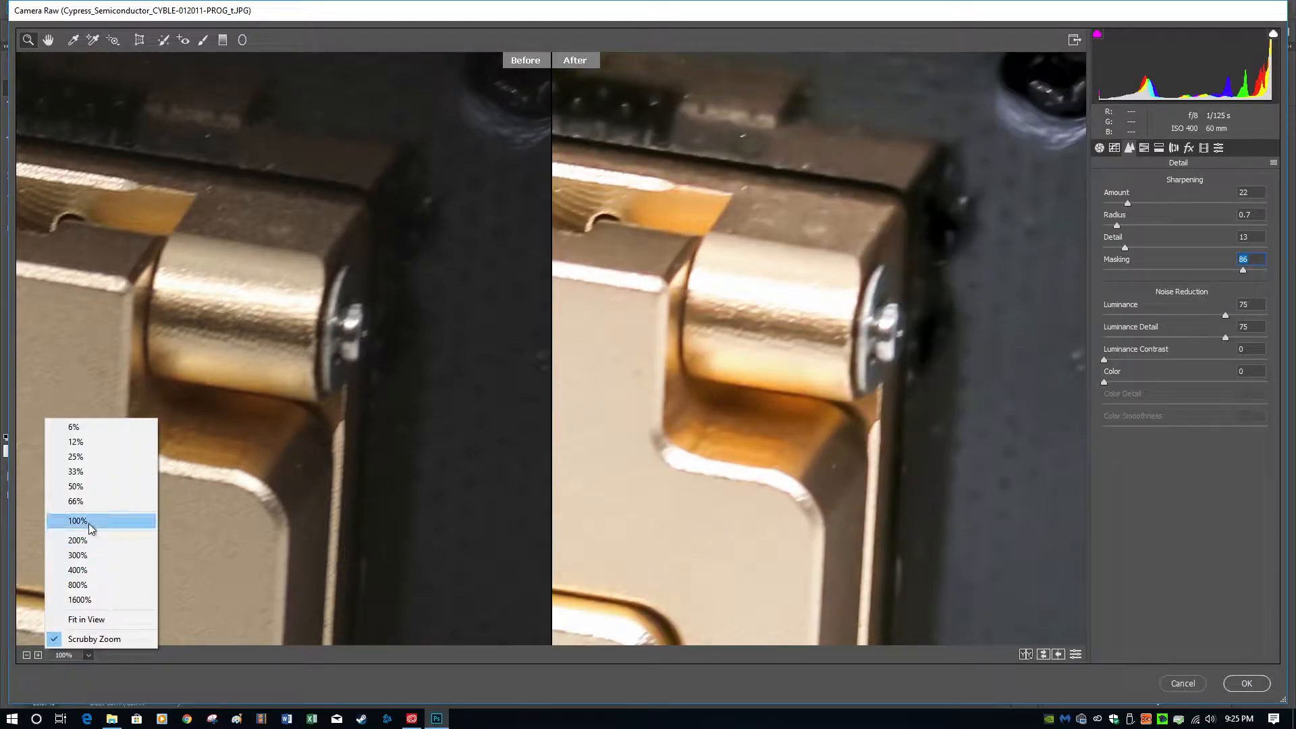
left_click(85, 619)
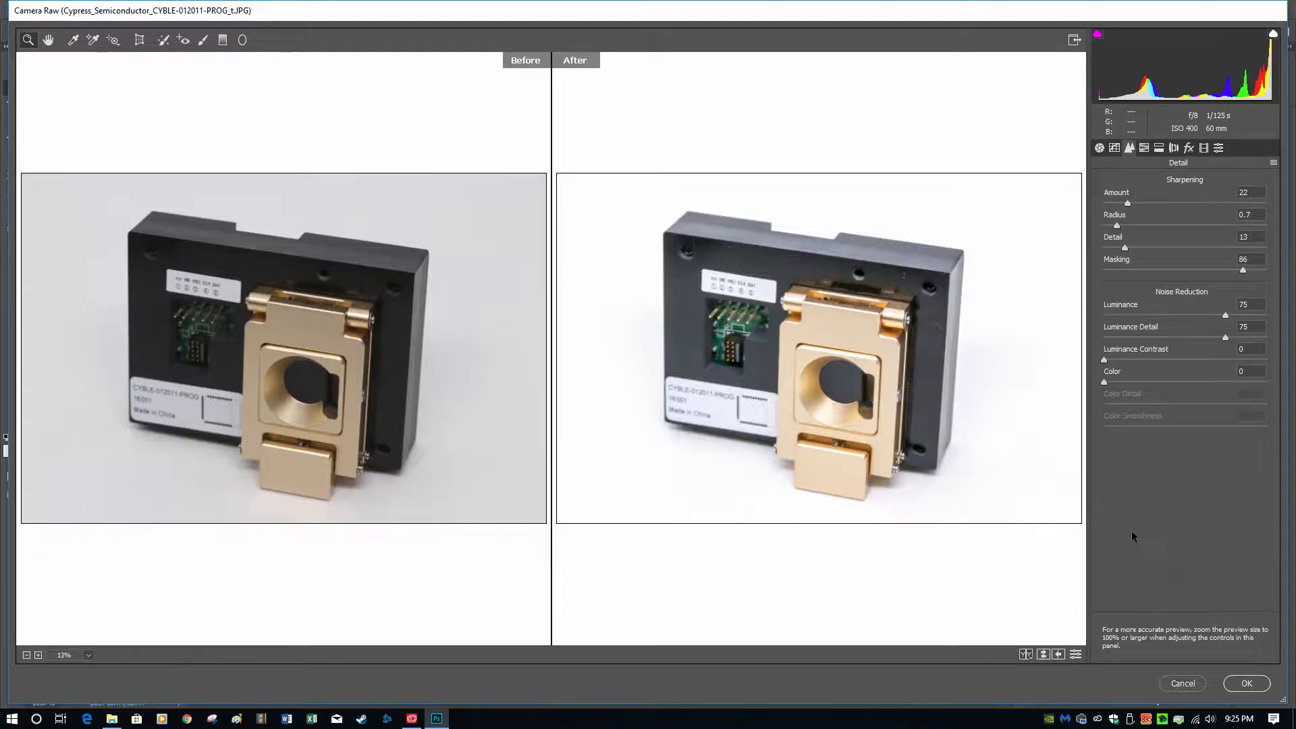
left_click(1247, 683)
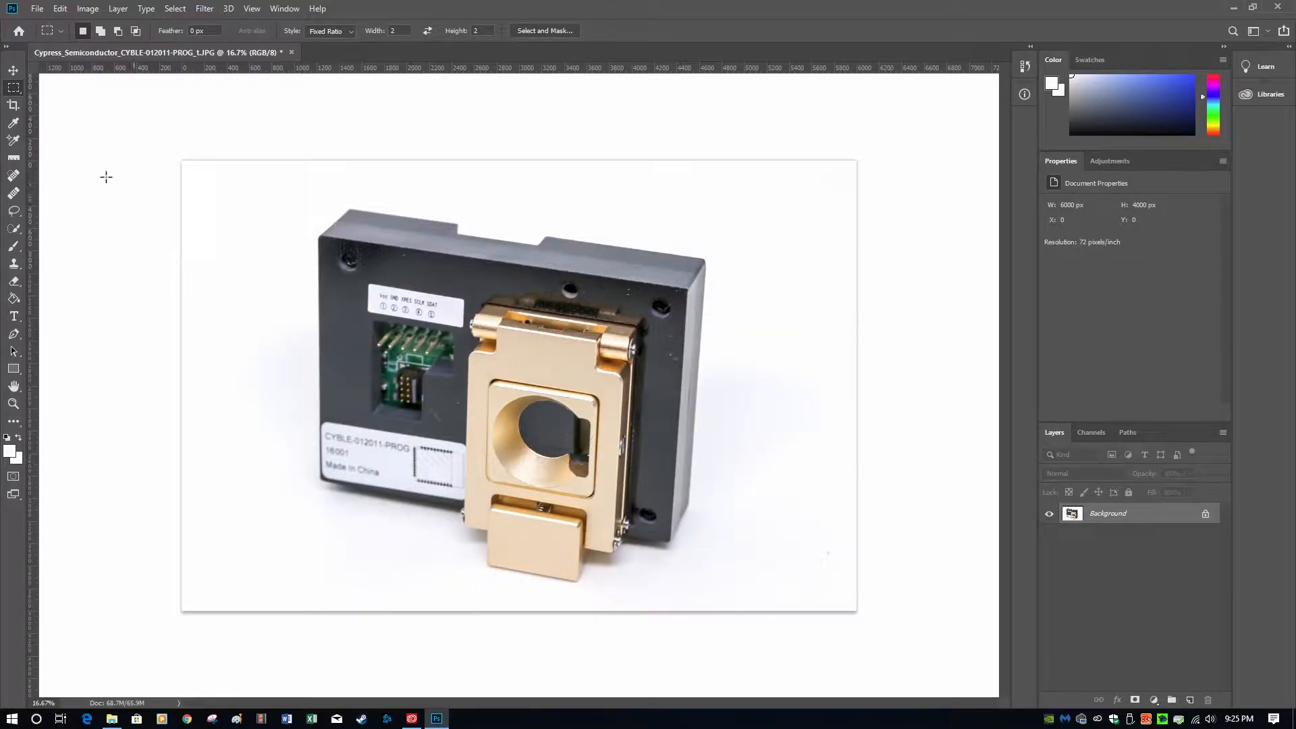
Step: Try to straighten the photo with a Ruler line along the black block's right front vertical edge
left_click(14, 159)
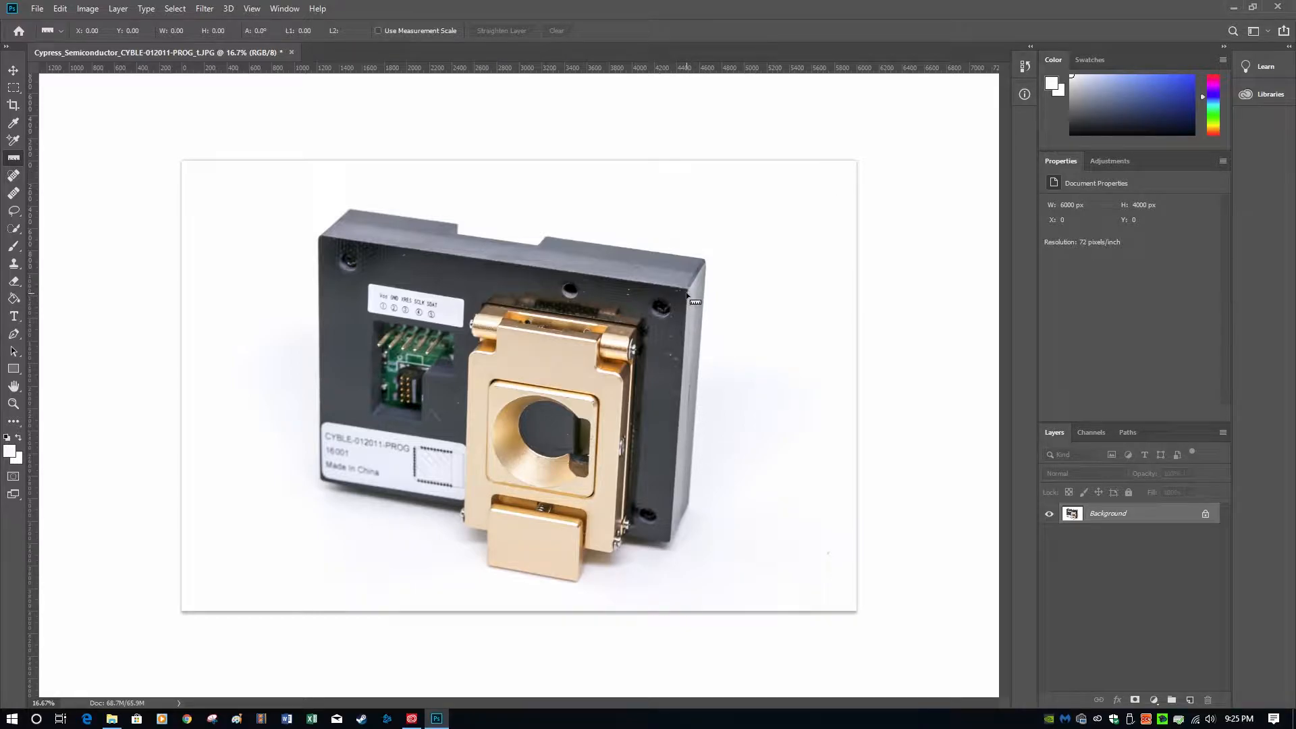
left_click_drag(688, 293, 668, 581)
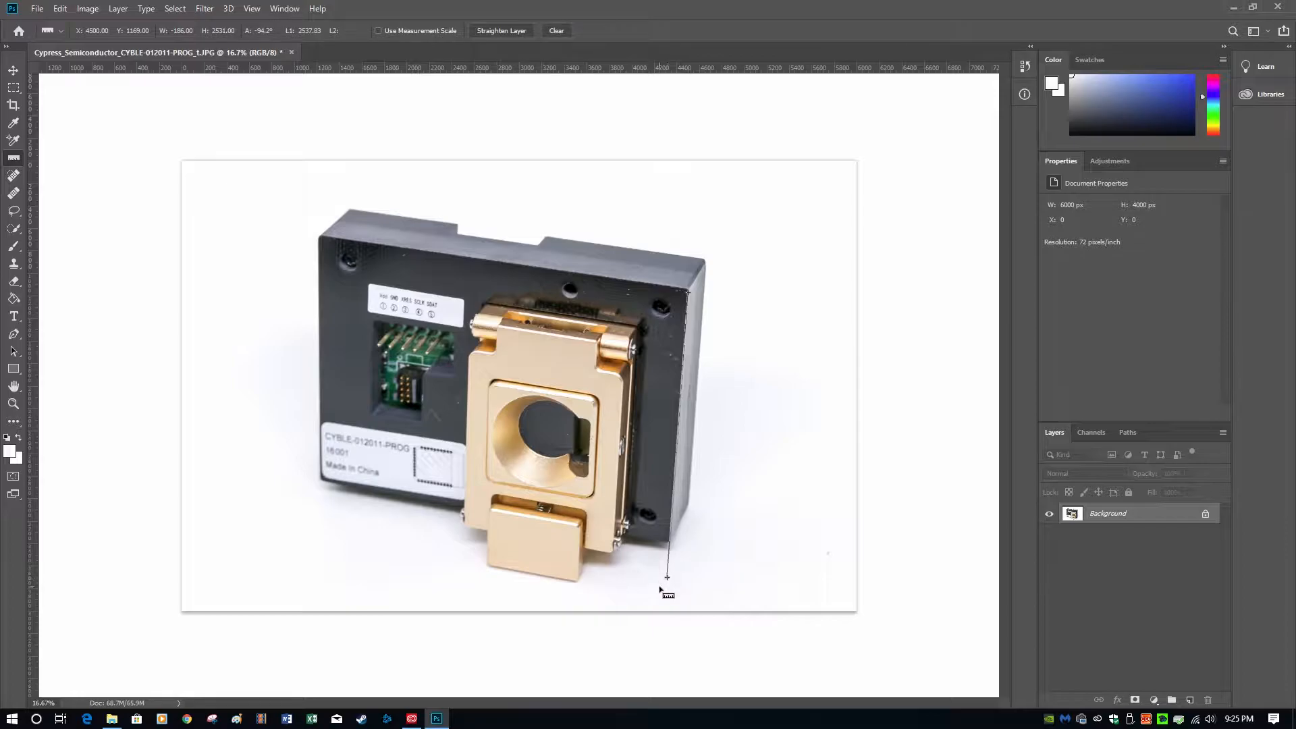
left_click(496, 31)
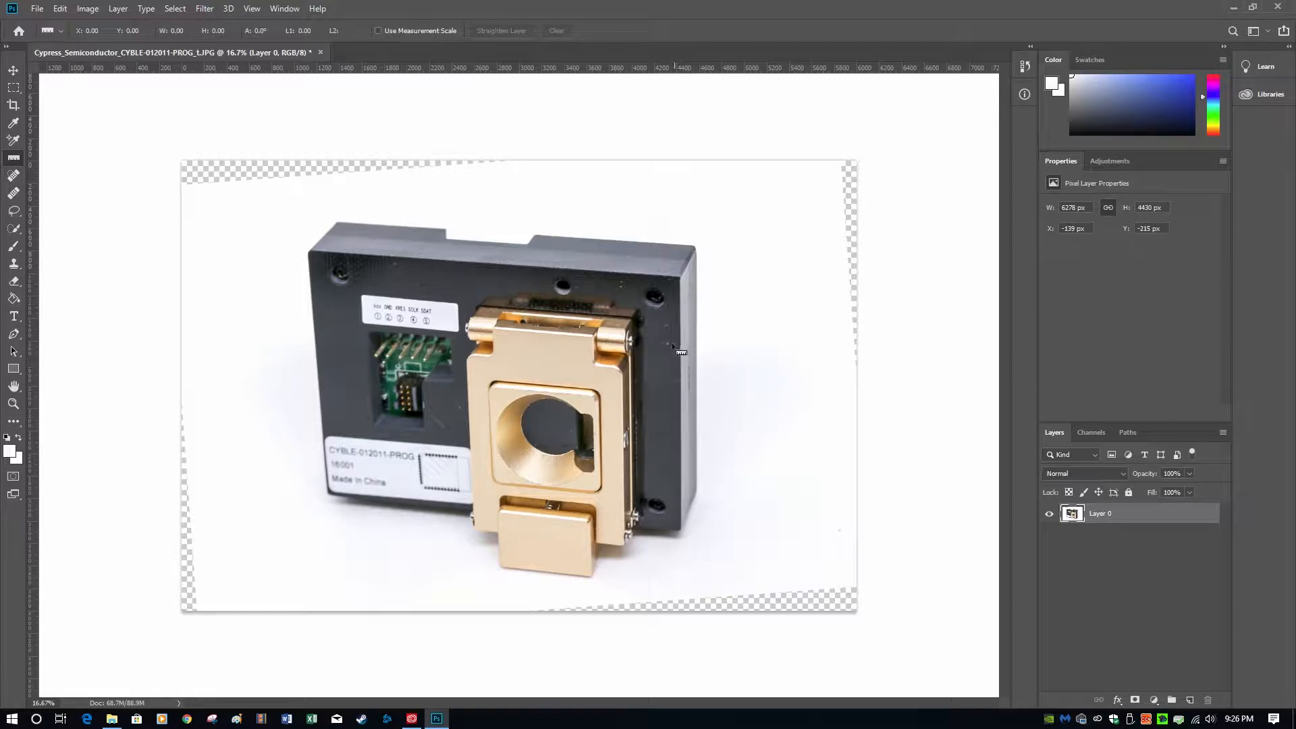
key("ctrl+z")
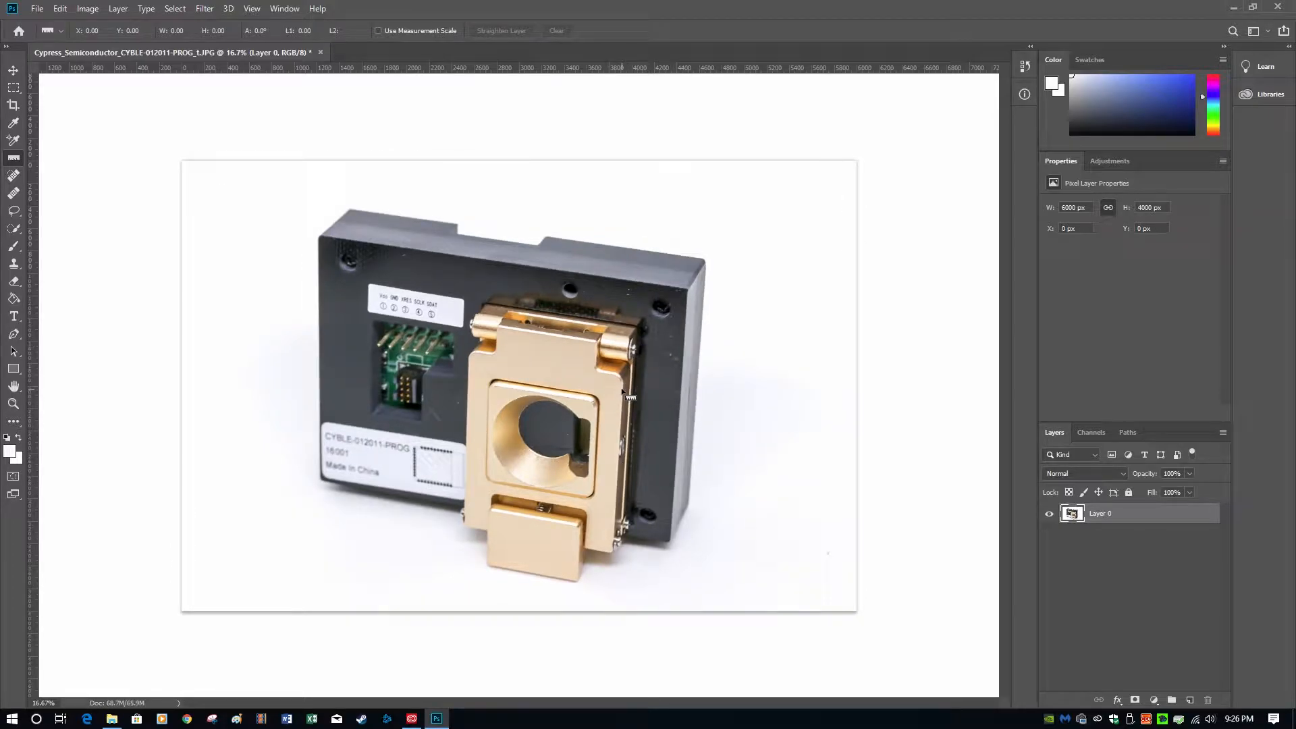
Step: Straighten the photo with a Ruler line down the right edge of the gold clamp
left_click_drag(623, 388, 612, 600)
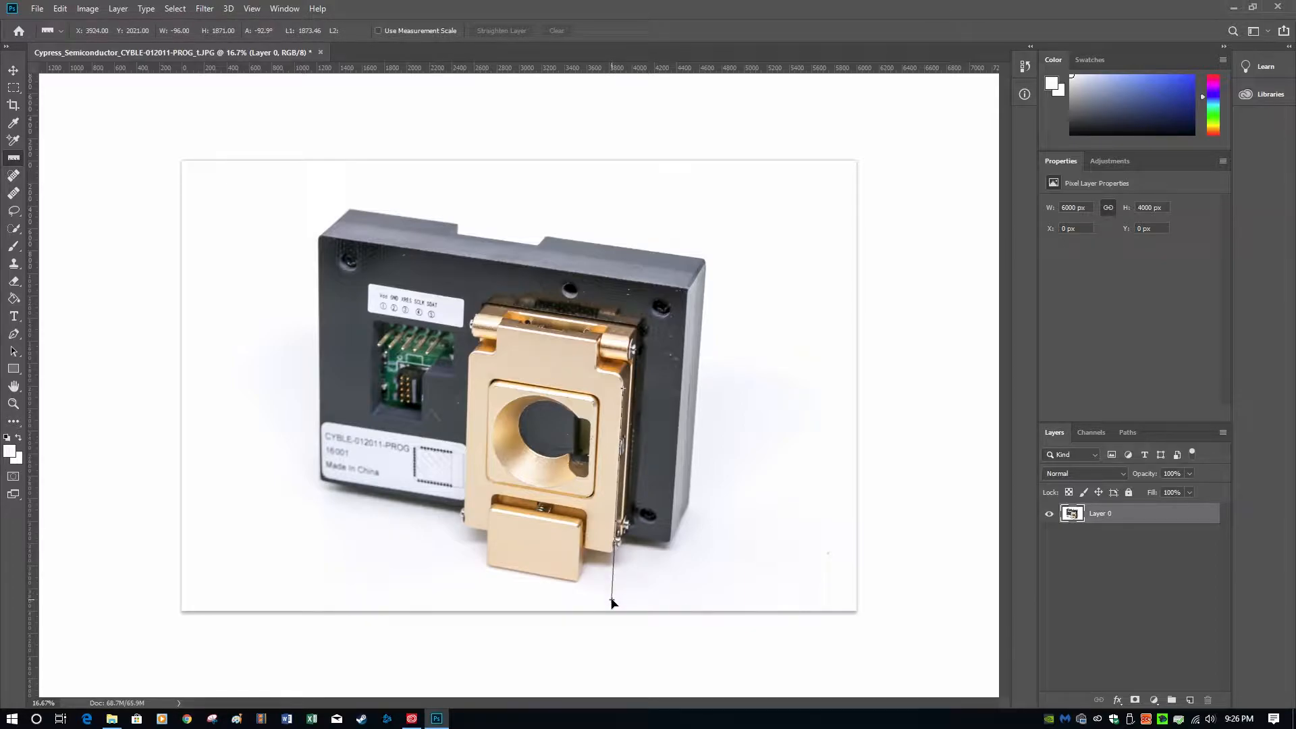
left_click(505, 30)
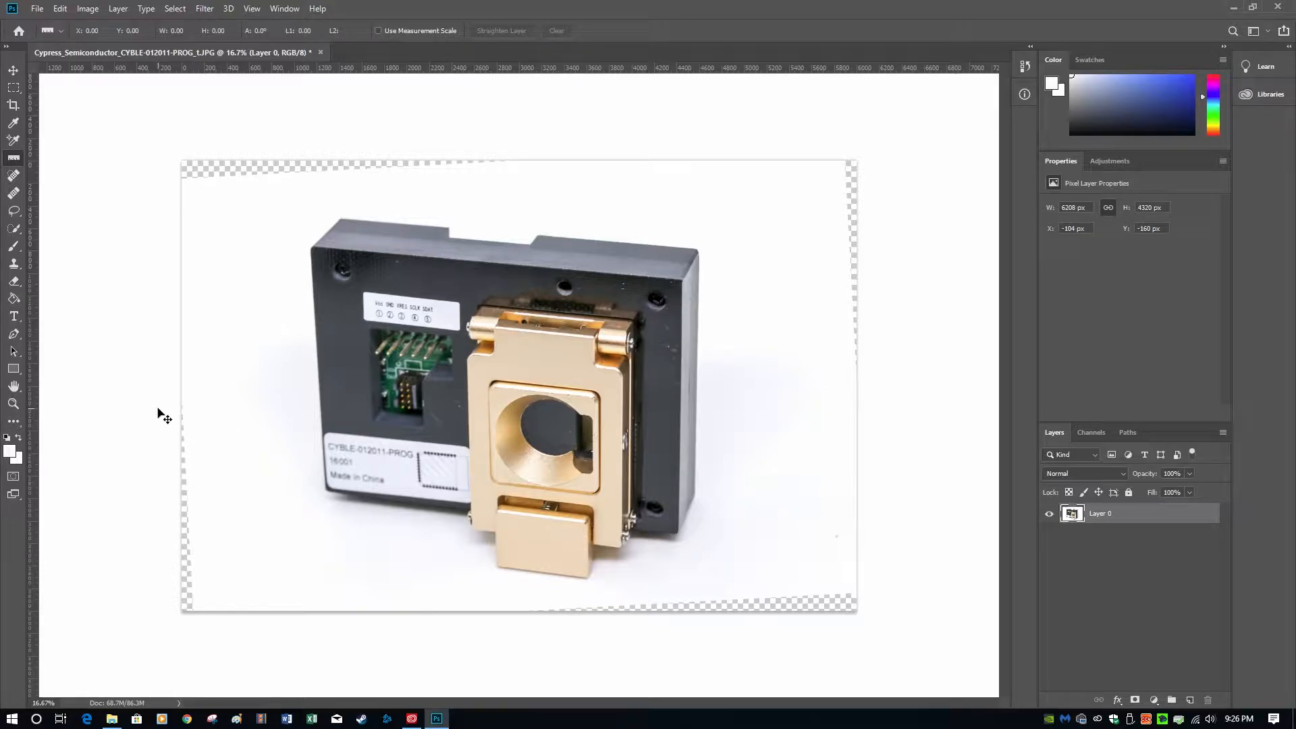
Step: Save the straightened photo as a JPEG in work_images, replacing the existing Cypress_Semiconductor_CYBLE-012011-PROG_t.JPG
left_click(37, 9)
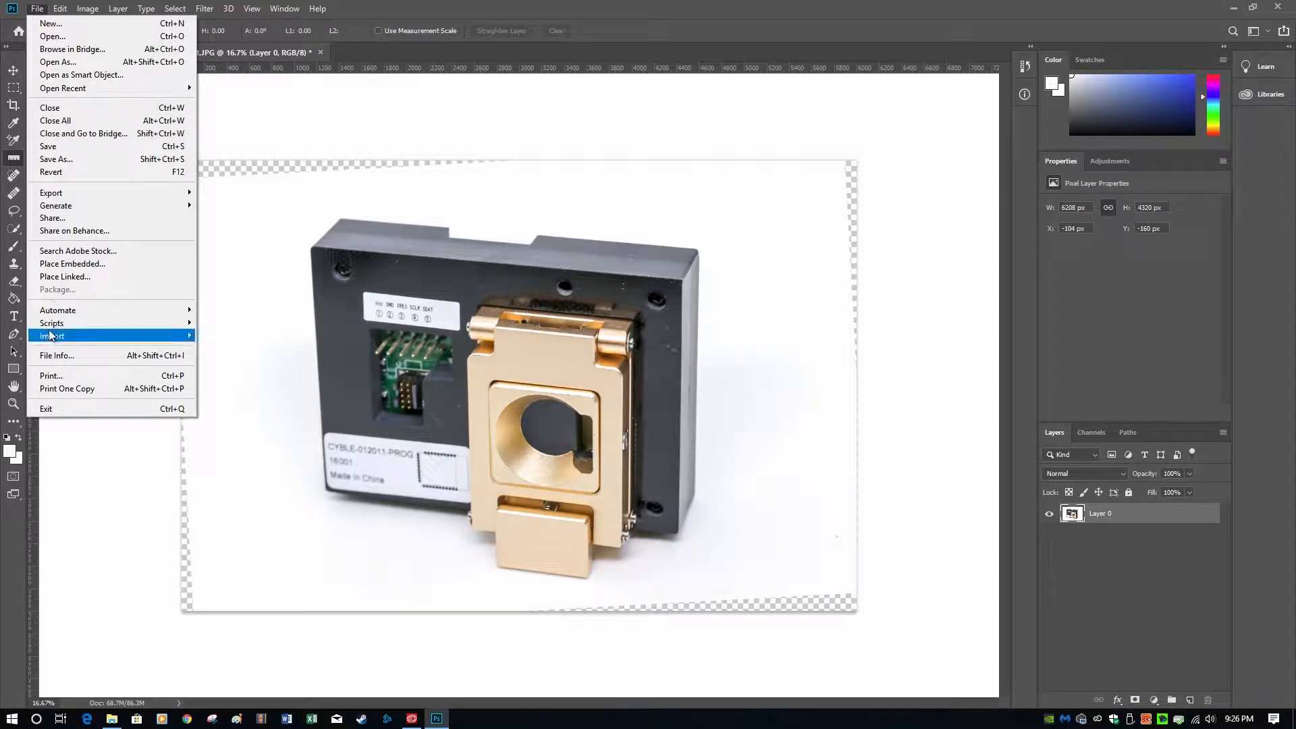
left_click(56, 160)
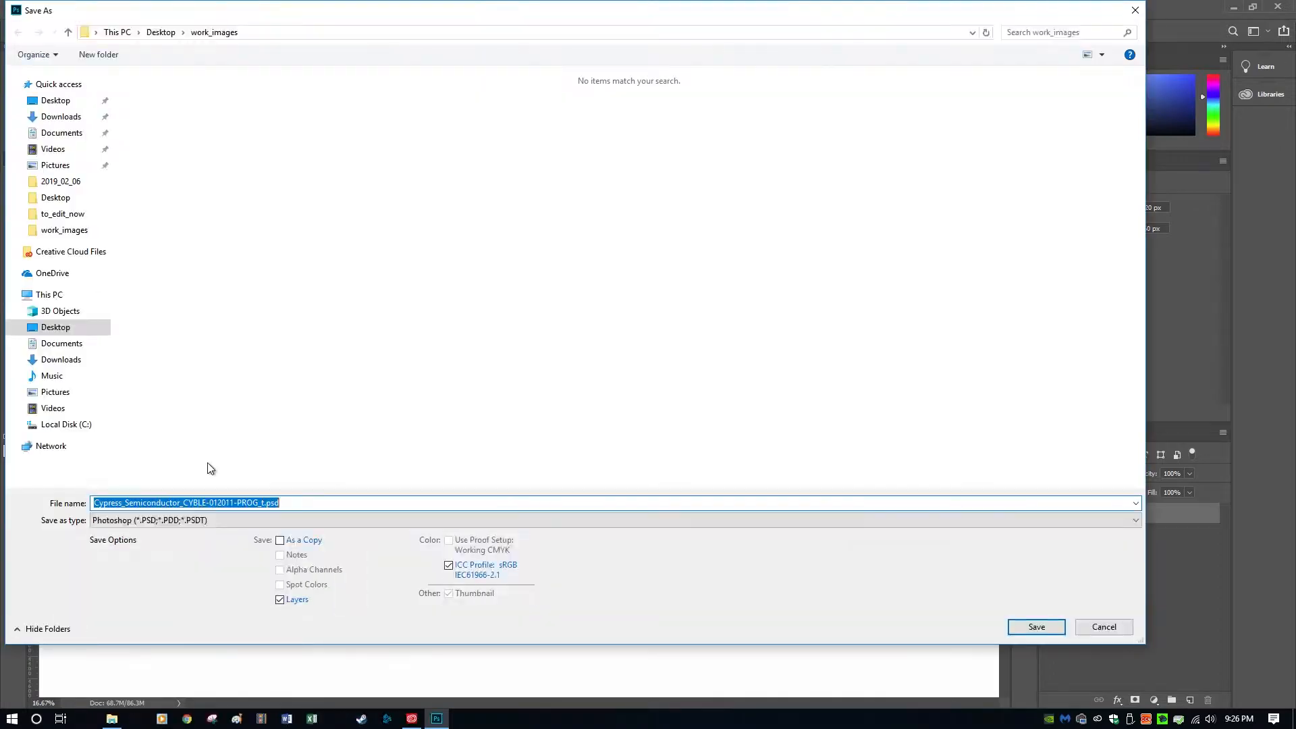
left_click(182, 521)
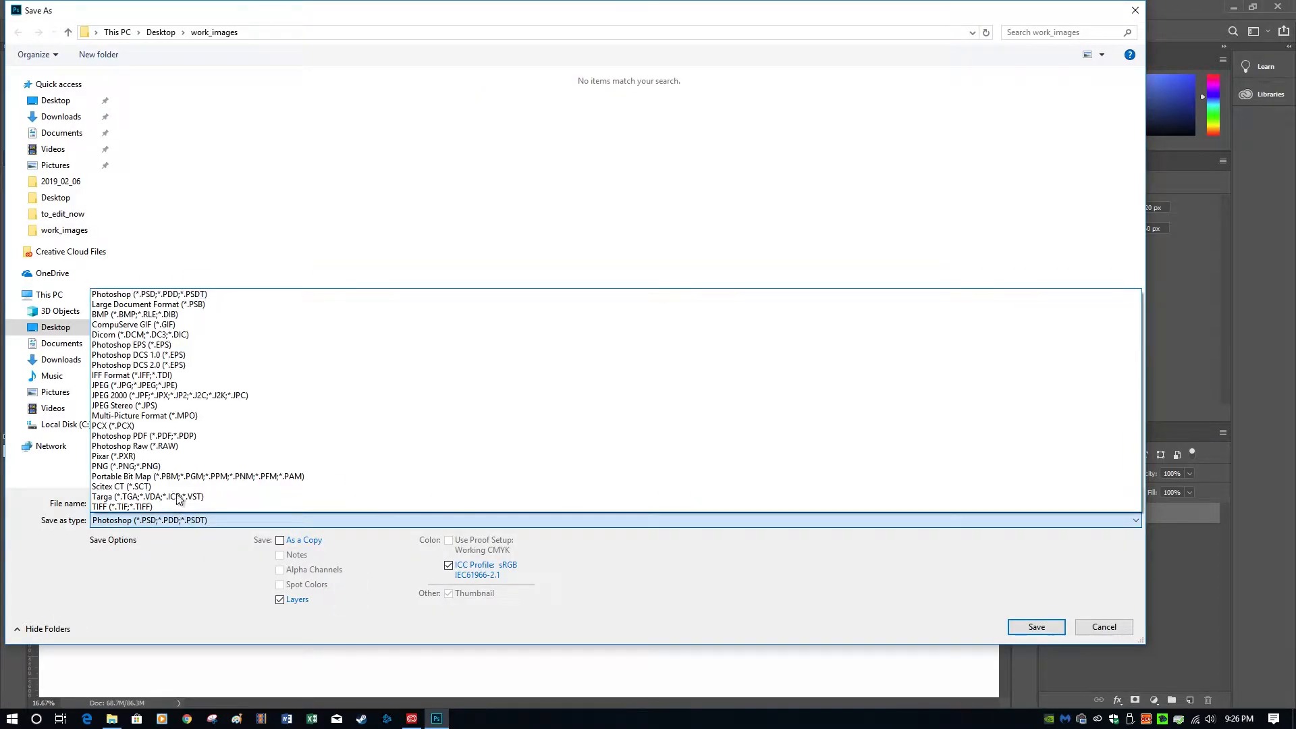
left_click(107, 386)
left_click(1036, 627)
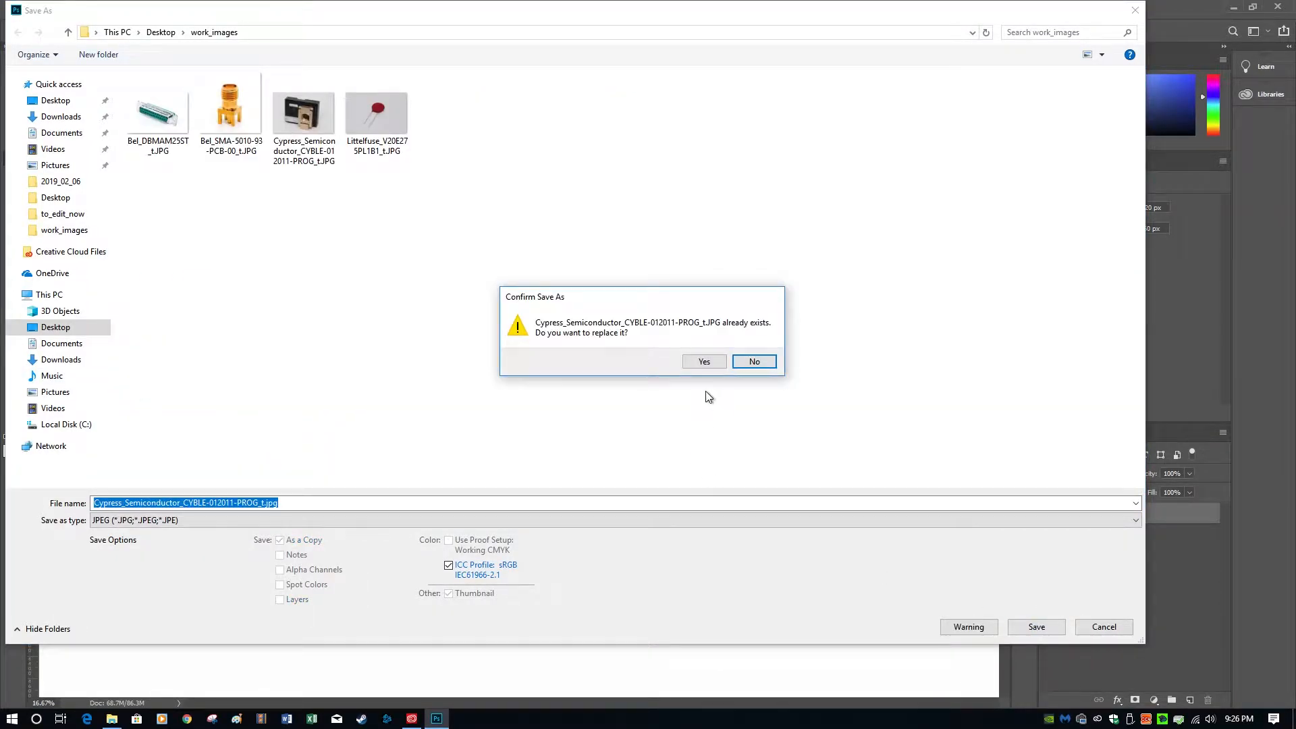
left_click(705, 362)
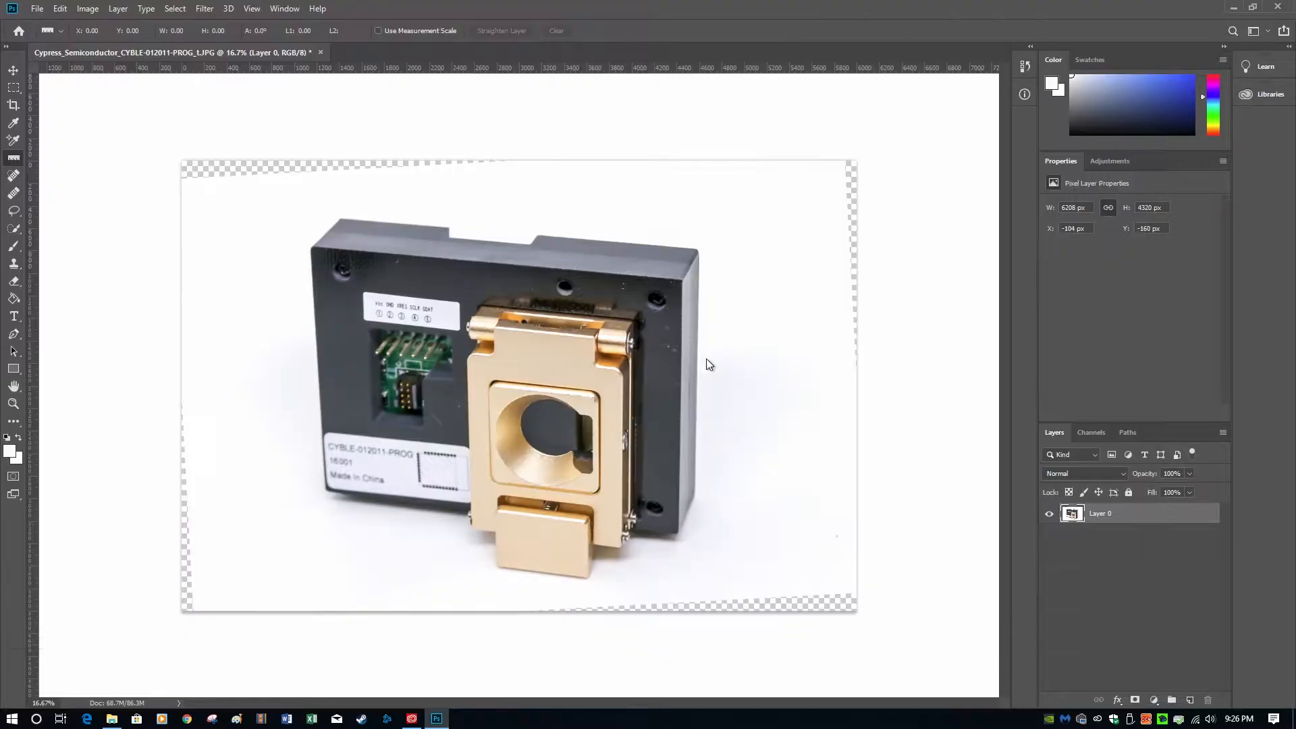
left_click(729, 193)
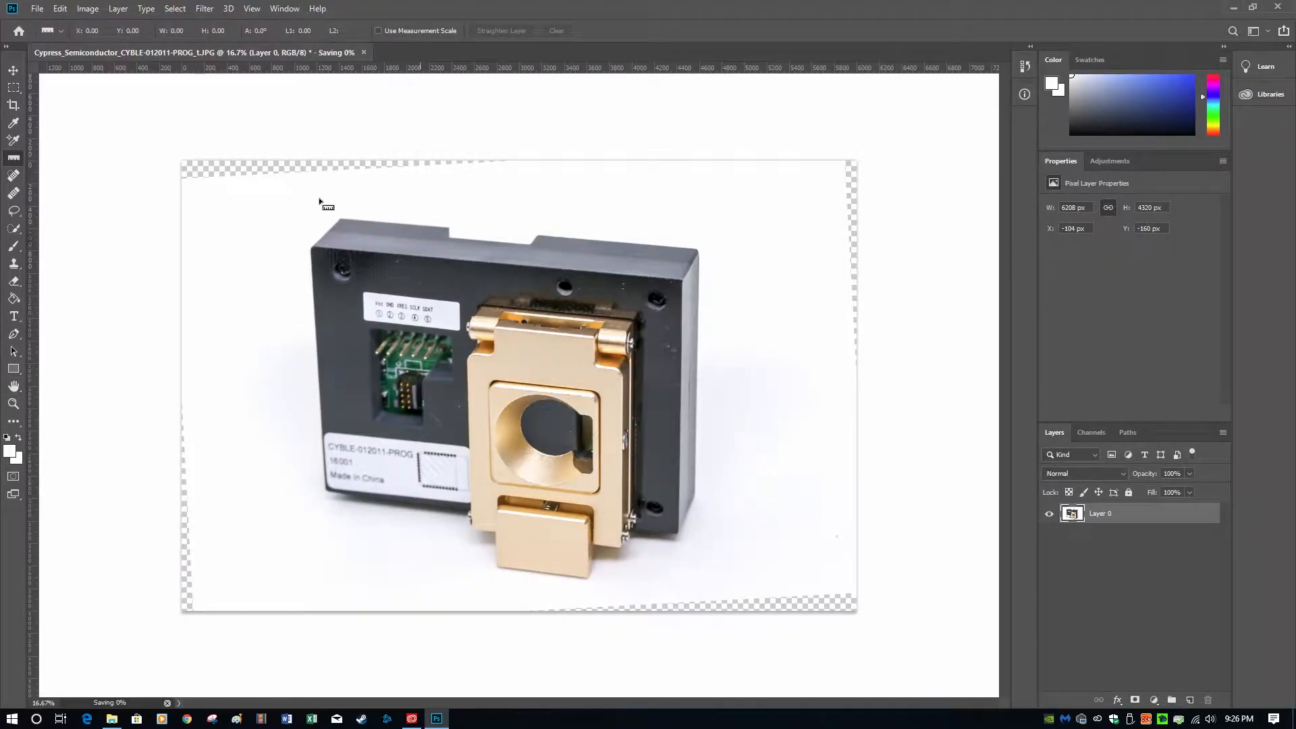
Step: Close the straightened photo without saving further changes and reopen the recent Cypress_Semiconductor_CYBLE-012011-PROG_t.JPG
left_click(322, 53)
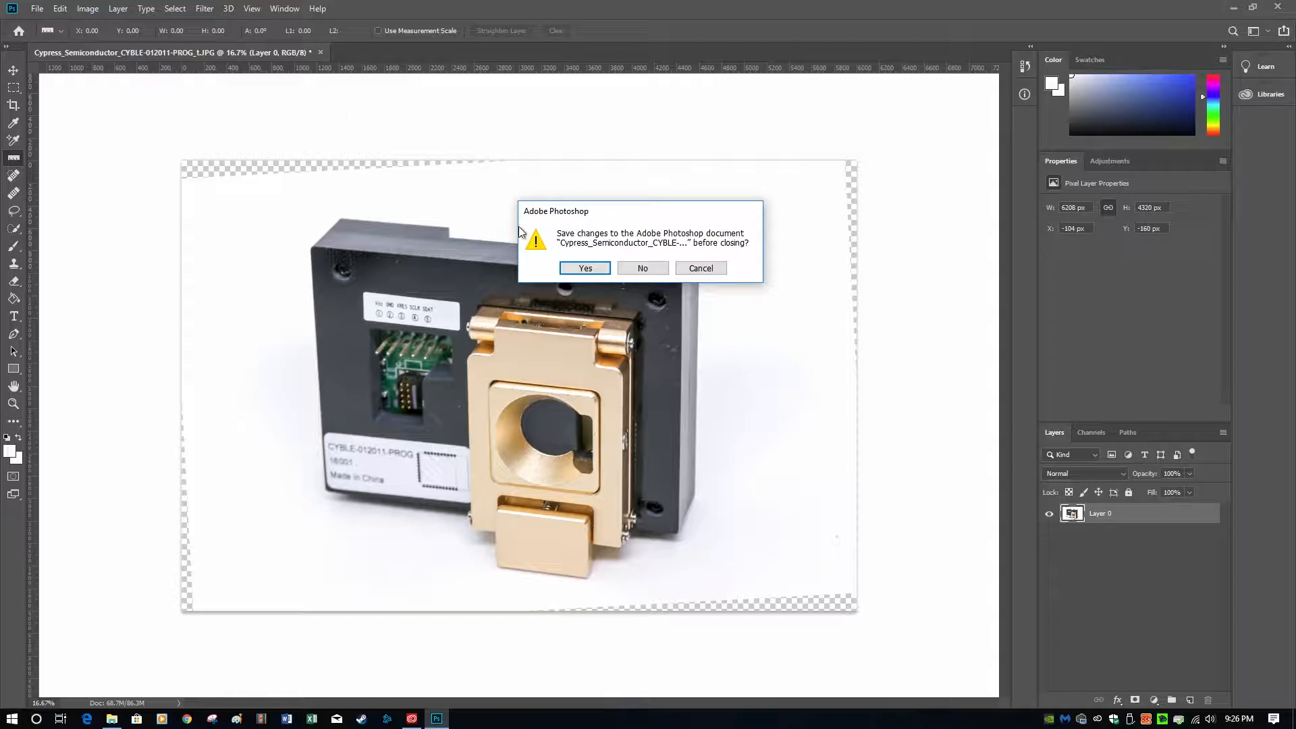
left_click(642, 266)
left_click(266, 249)
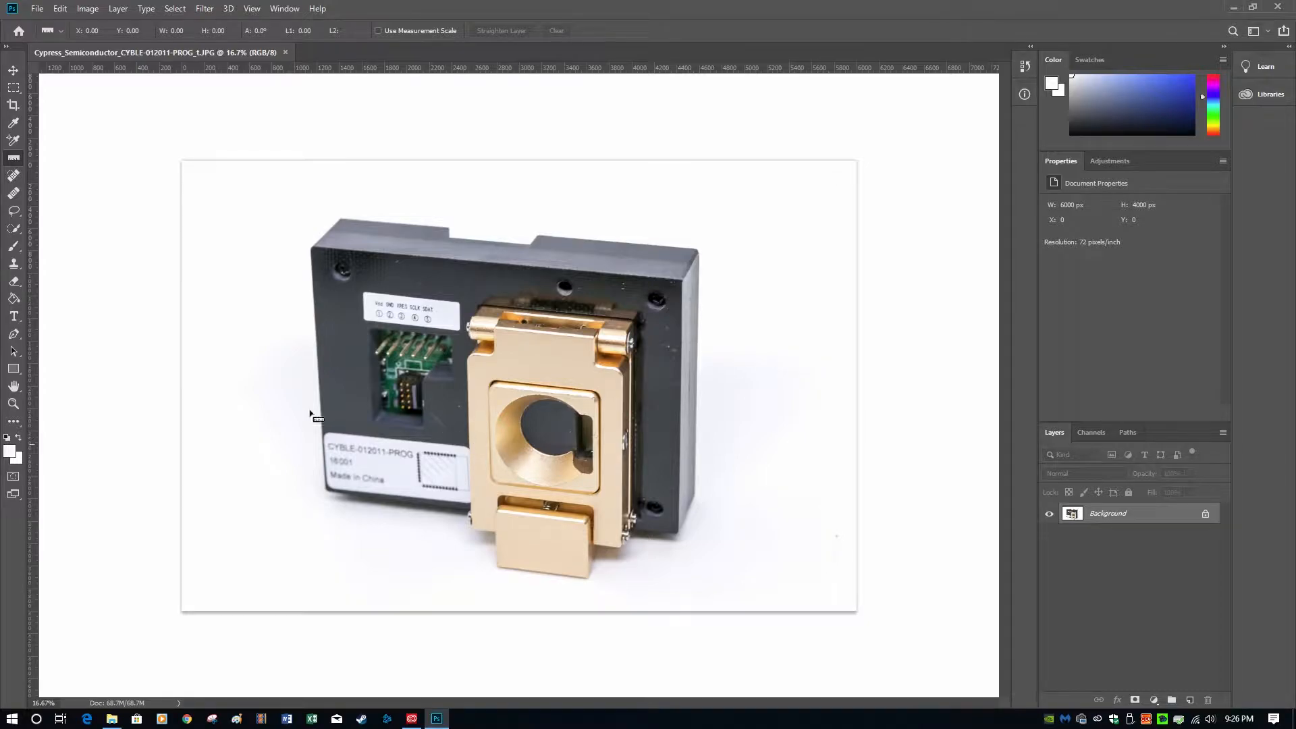
Step: Try to frame the black block with fixed-ratio rectangular marquee selections
key("m")
left_click_drag(777, 586, 93, 183)
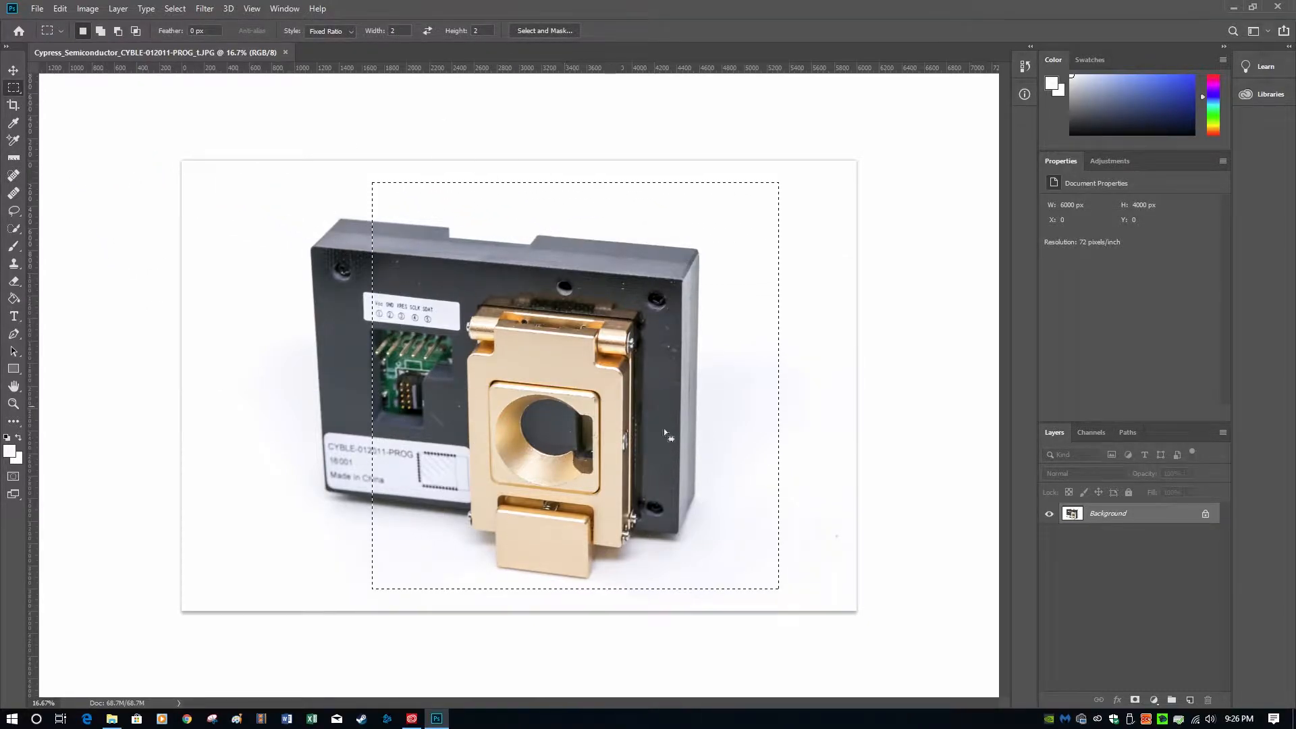
left_click_drag(777, 389, 709, 398)
left_click_drag(735, 596, 94, 154)
left_click_drag(408, 171, 397, 177)
left_click(481, 142)
Step: Try cropping the photo to a 3:2 selection of about 5112 × 3408 px, undo the crop and clear the selection
left_click_drag(787, 594, 204, 178)
mouse_move(482, 223)
left_mouse_down()
mouse_move(506, 197)
mouse_move(497, 211)
left_mouse_up()
left_click(88, 9)
left_click(95, 148)
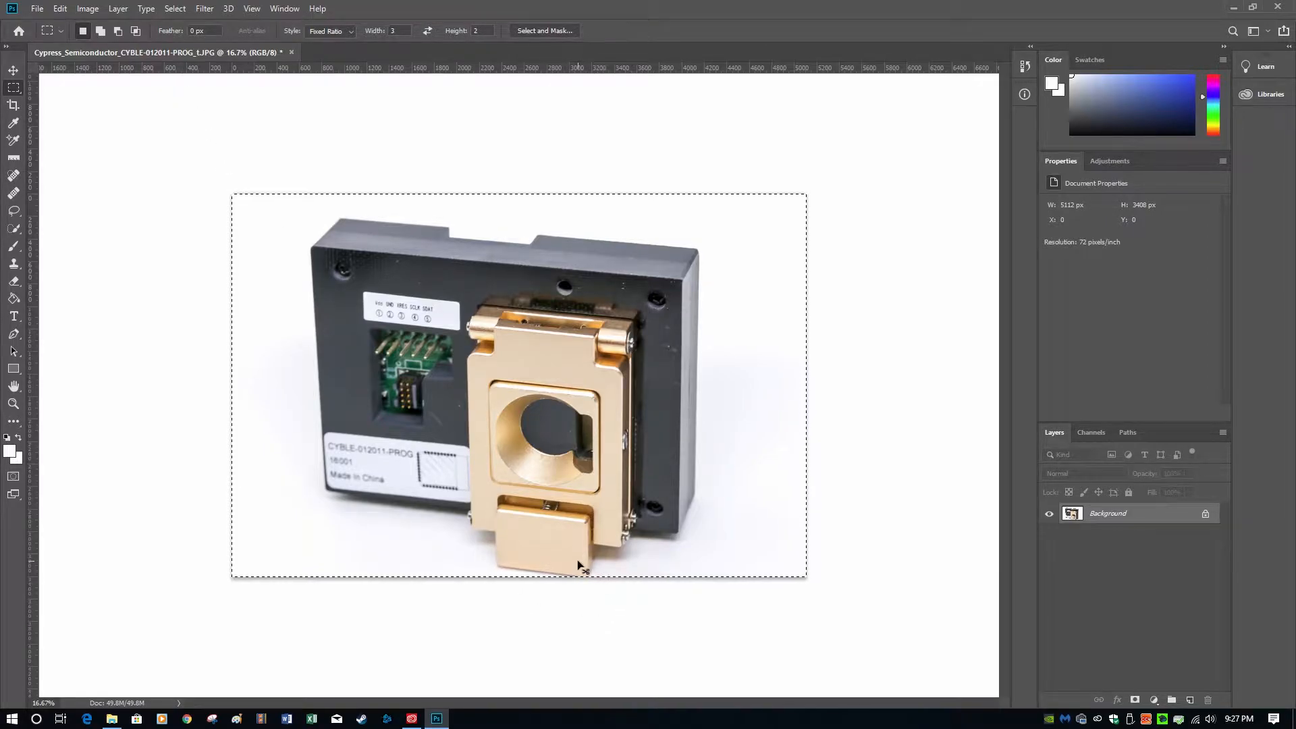
key("ctrl+z")
key("ctrl+d")
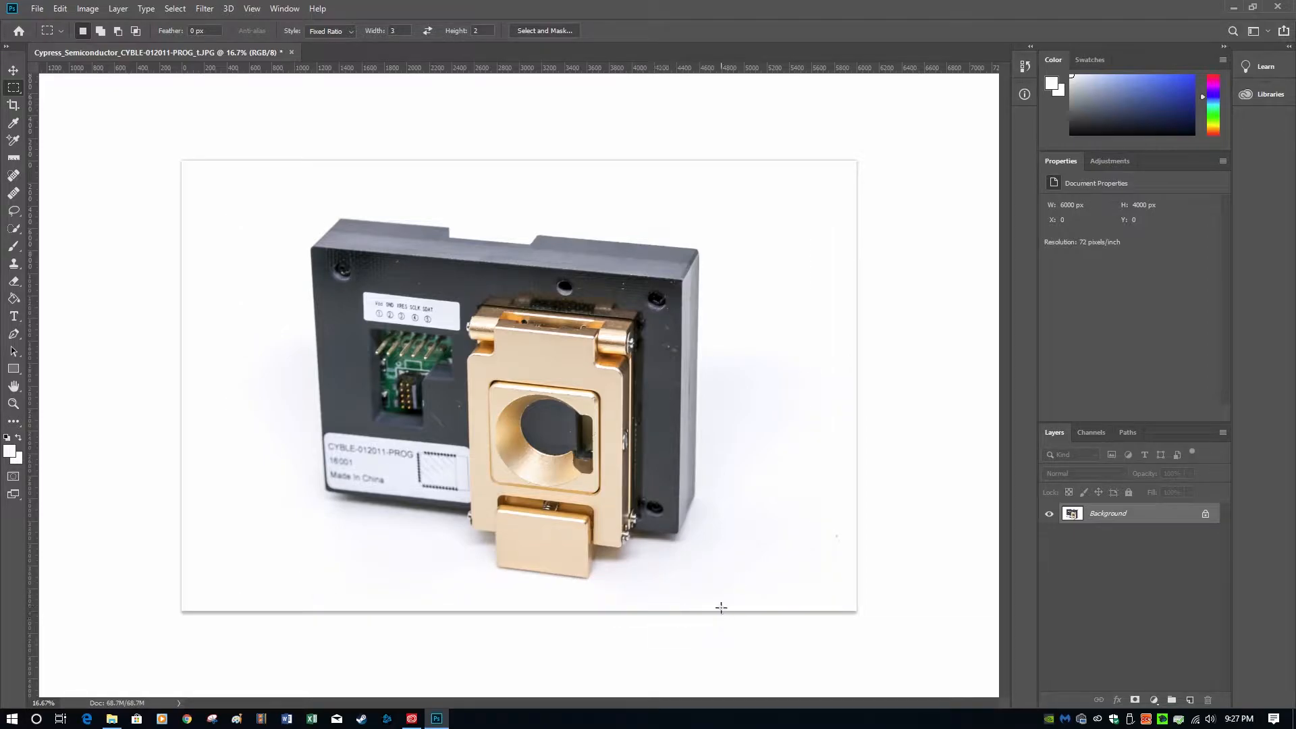
Step: Crop the photo to a 3:2 marquee selection of about 5445 × 3630 px around the whole block
left_click_drag(797, 596, 191, 189)
left_click_drag(524, 206, 540, 202)
left_click(88, 8)
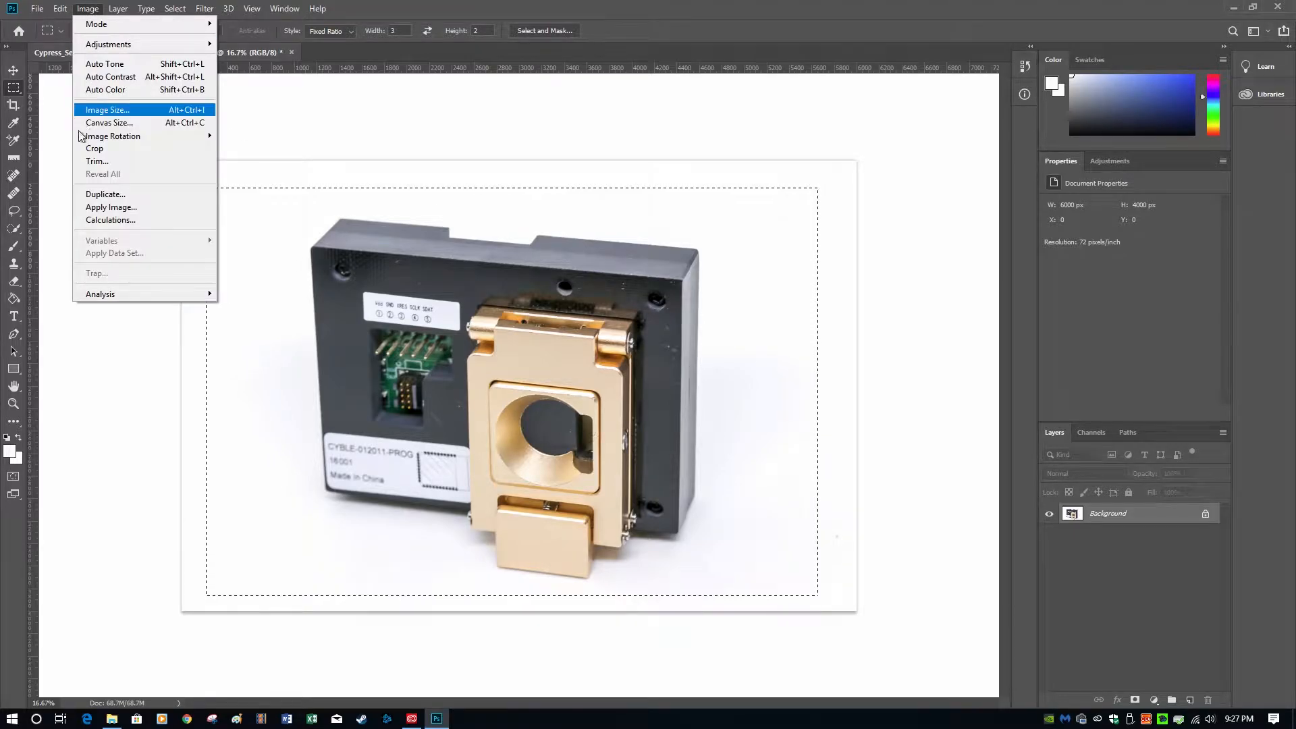
left_click(94, 150)
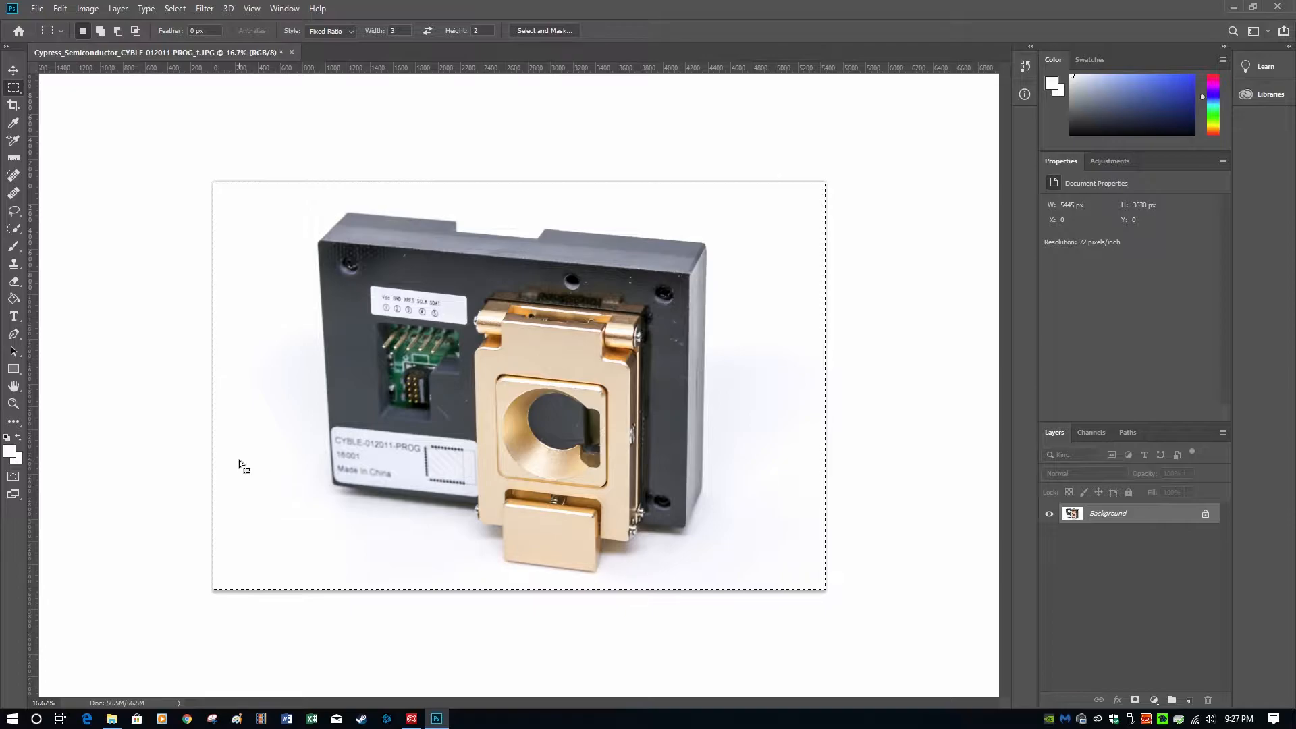
Step: Save the cropped Cypress photo over its existing file and close it
left_click(37, 9)
left_click(67, 148)
left_click(286, 53)
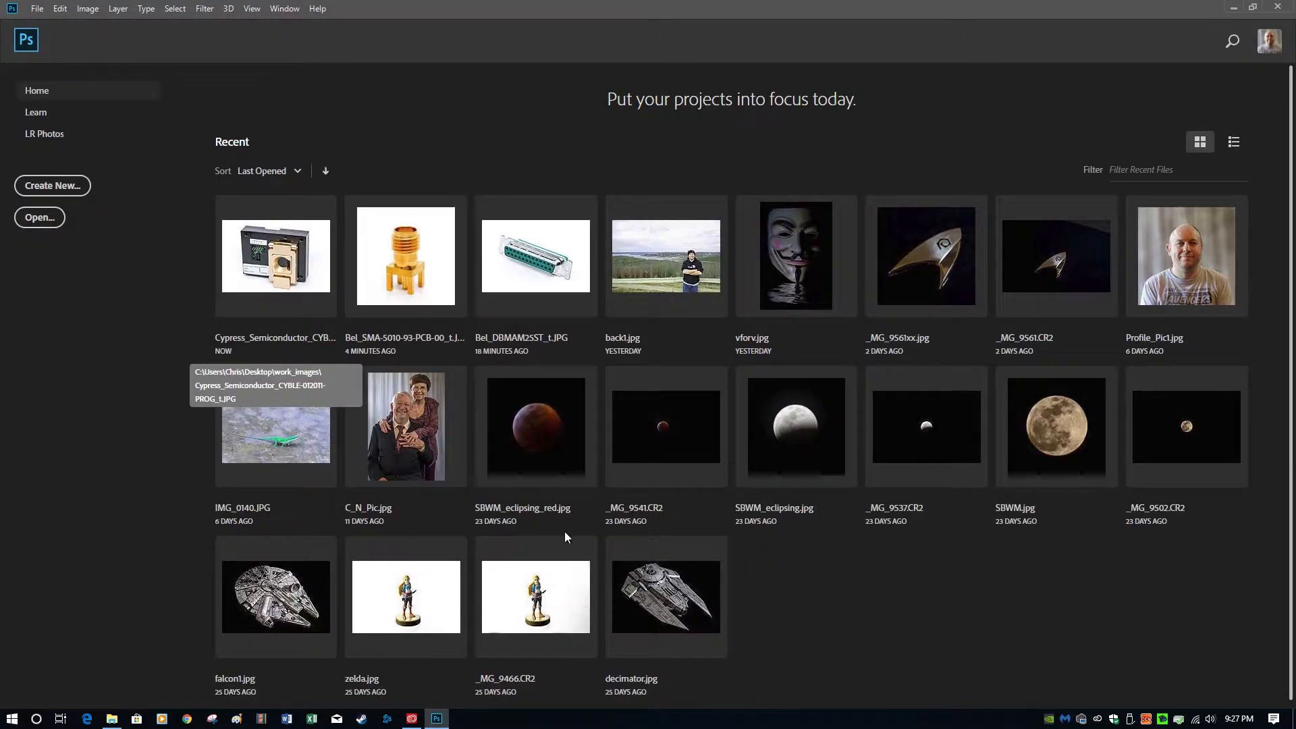
Step: Switch to File Explorer and open Littelfuse_V20E275PL1B1_t.JPG from work_images in Photoshop
left_click(111, 721)
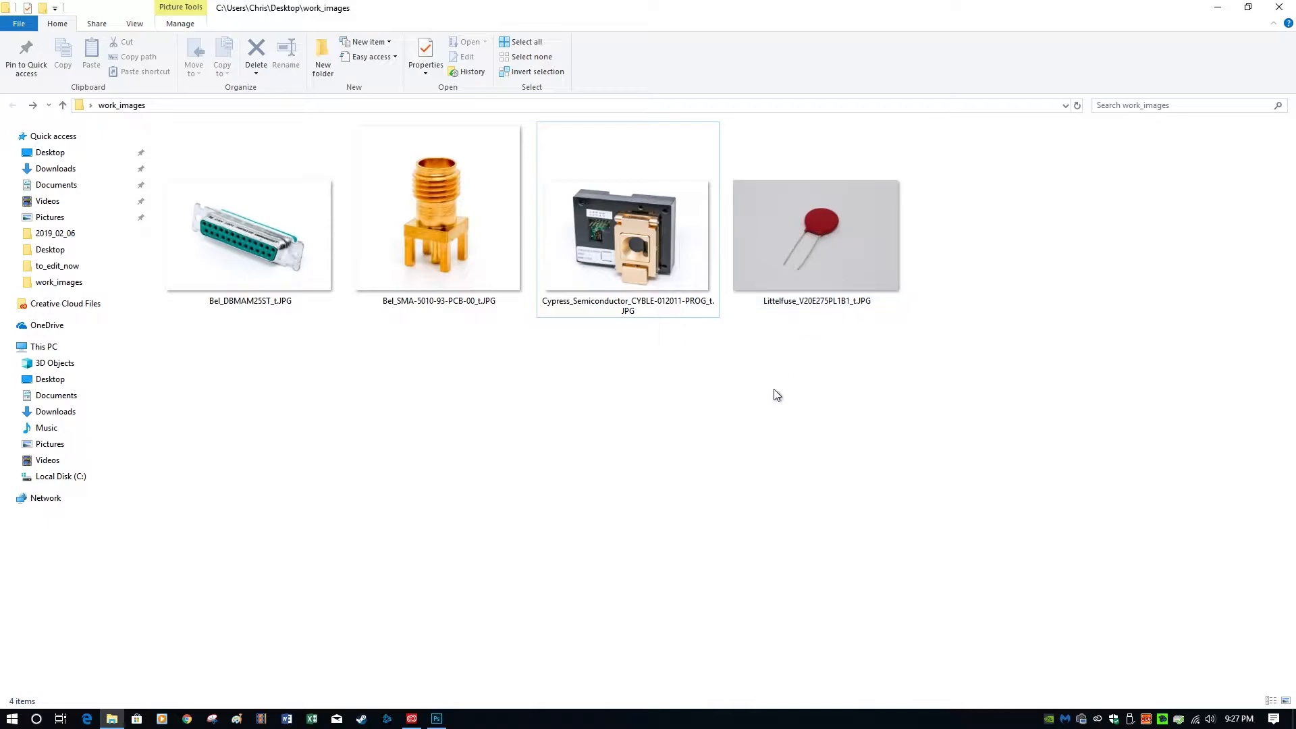
right_click(824, 241)
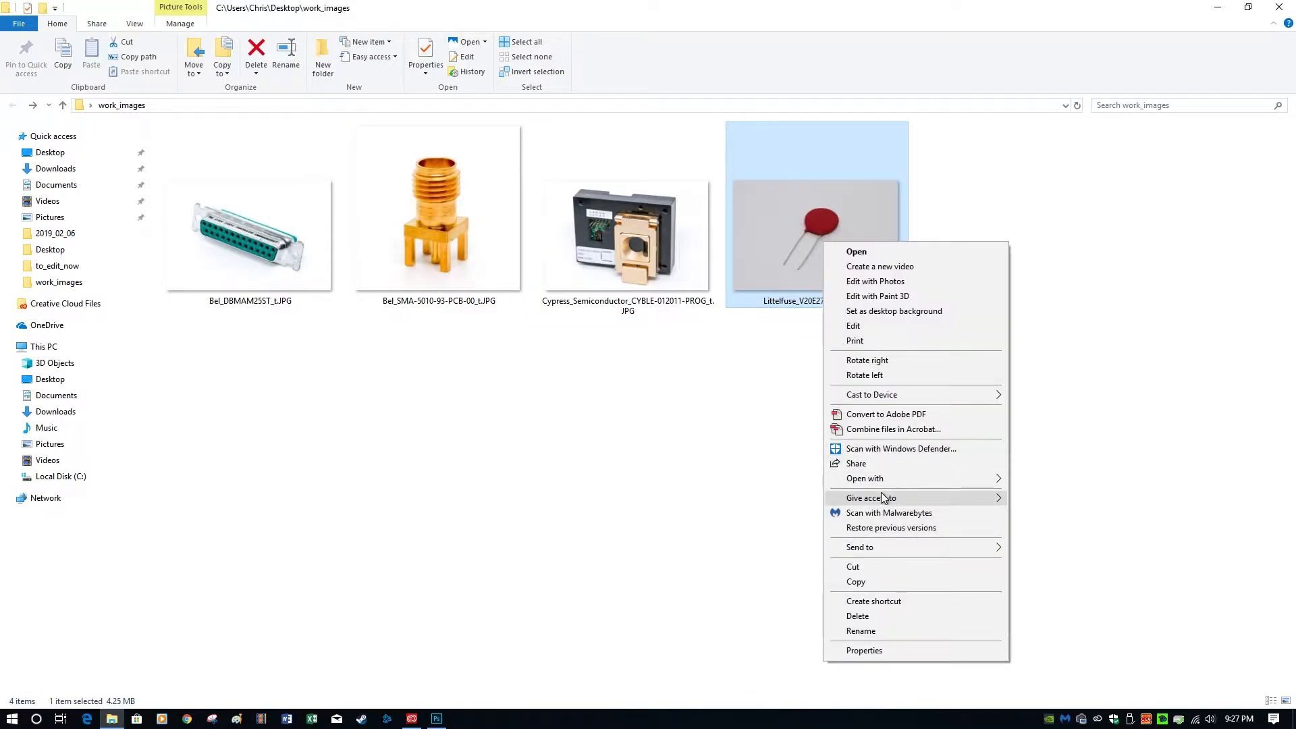
mouse_move(887, 481)
left_click(1050, 481)
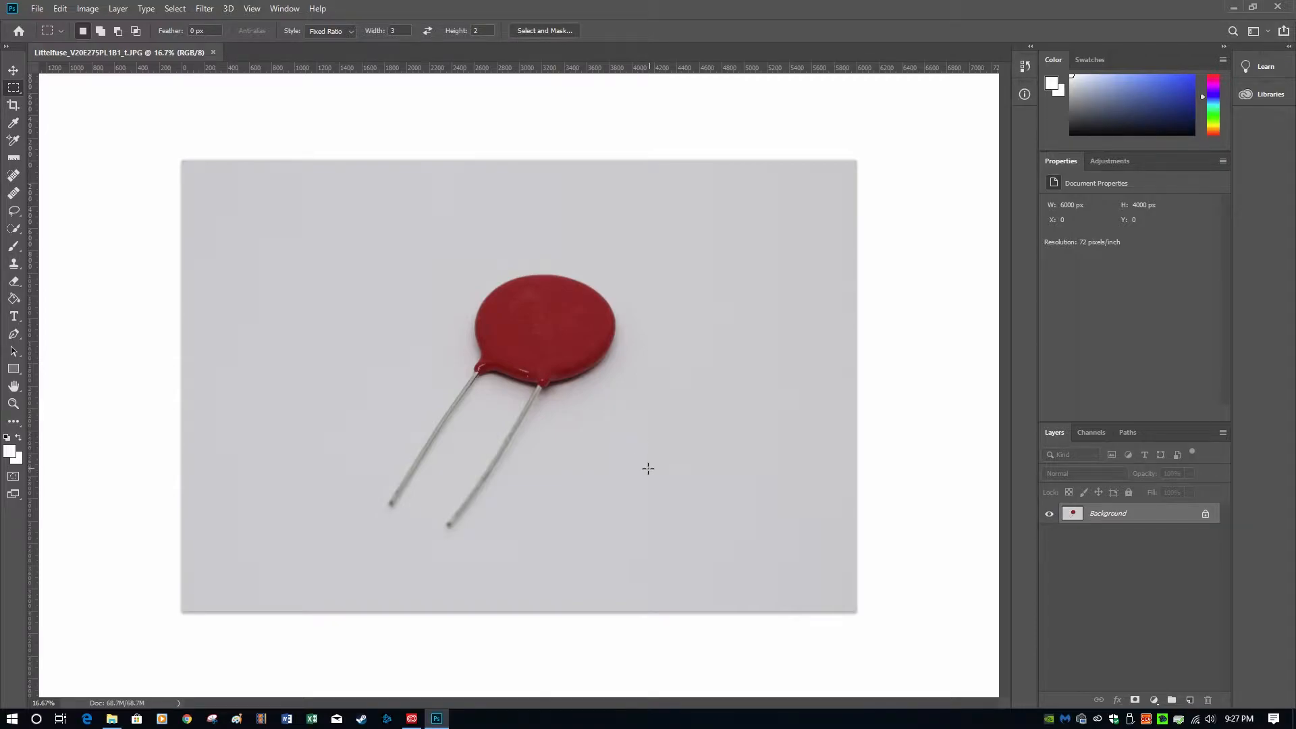
Step: In Camera Raw with a before/after view, apply Auto tone, set Whites +60, Vibrance -19 and Saturation -12, and cool the Temperature slightly
key("ctrl+shift+a")
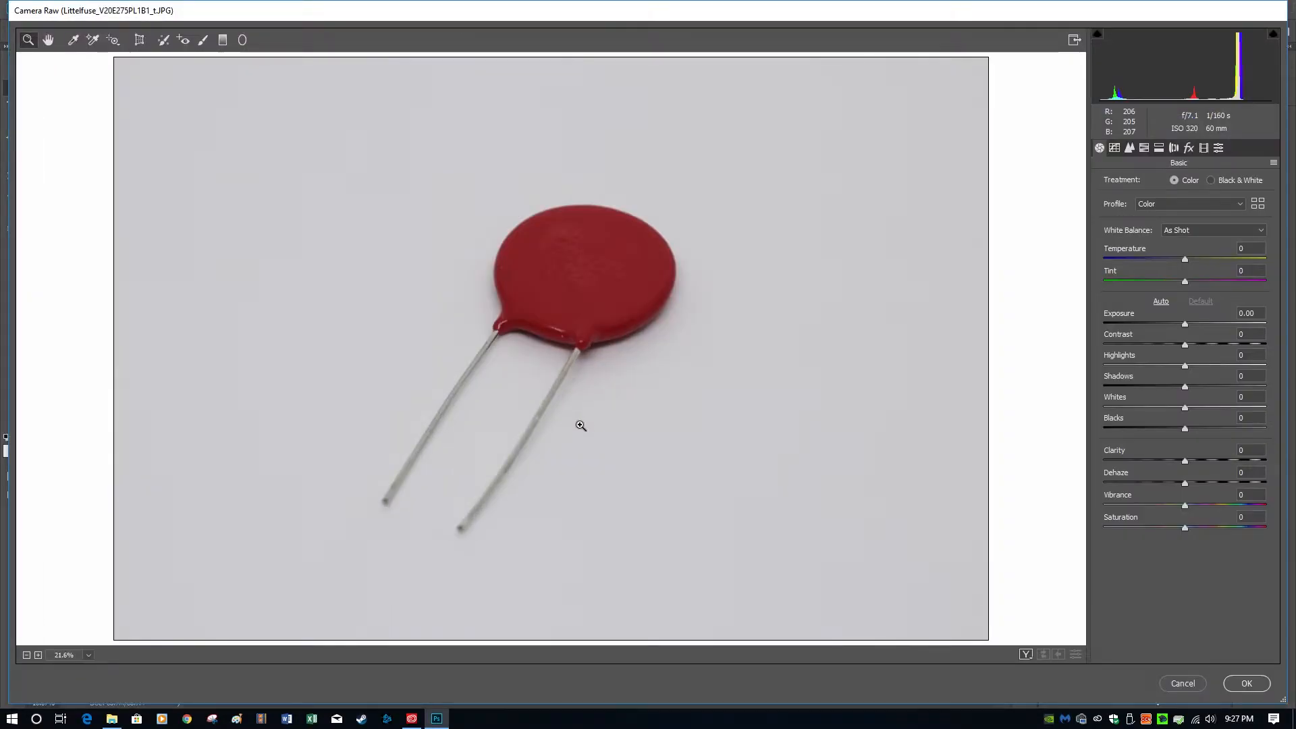
left_click(1027, 654)
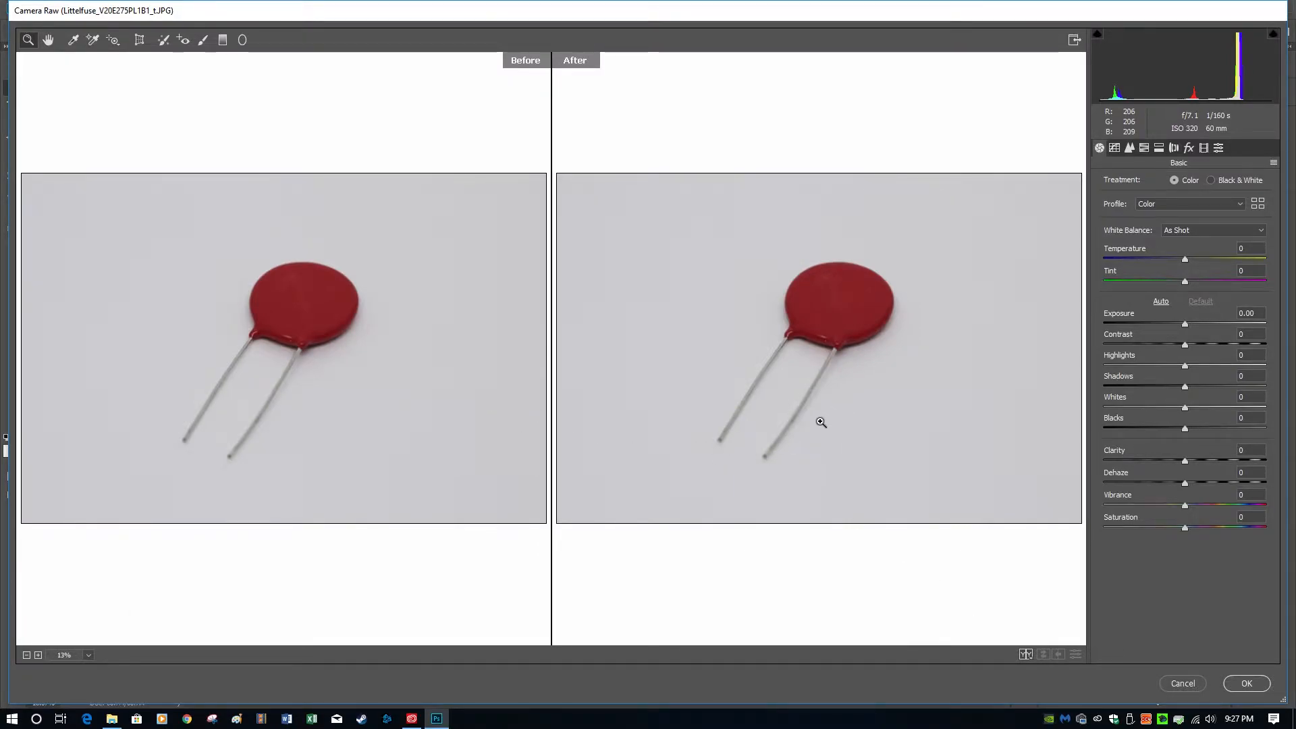
scroll(853, 368, "up", 6)
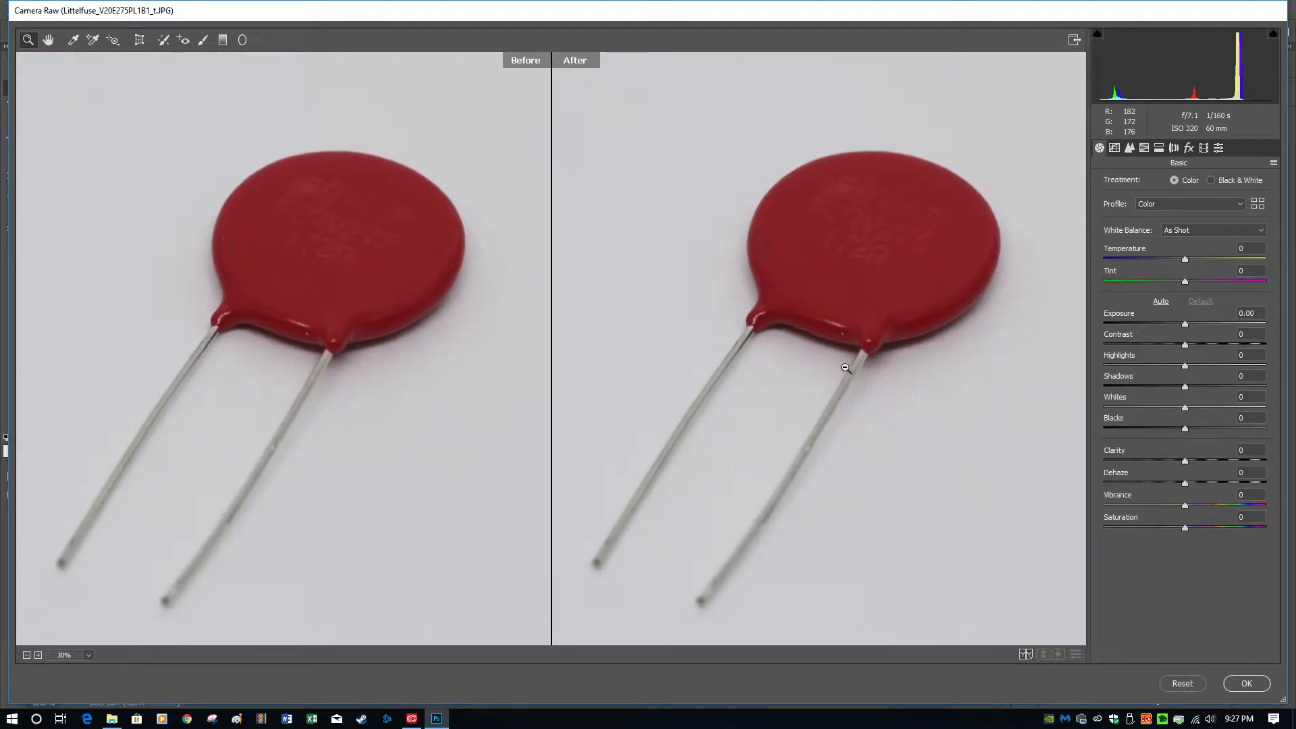
left_click(1161, 302)
left_click_drag(1218, 408, 1235, 408)
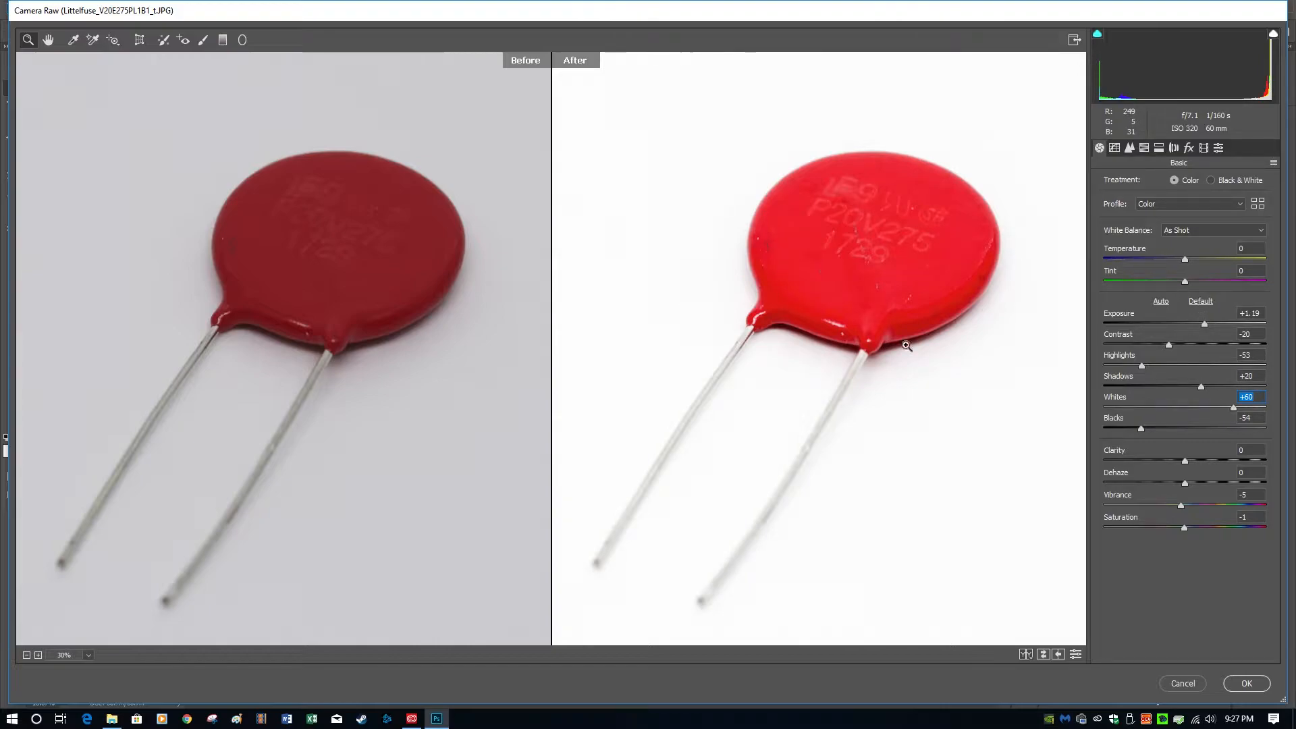
mouse_move(1181, 507)
left_mouse_down()
mouse_move(1164, 508)
mouse_move(1175, 528)
mouse_move(1170, 504)
left_mouse_up()
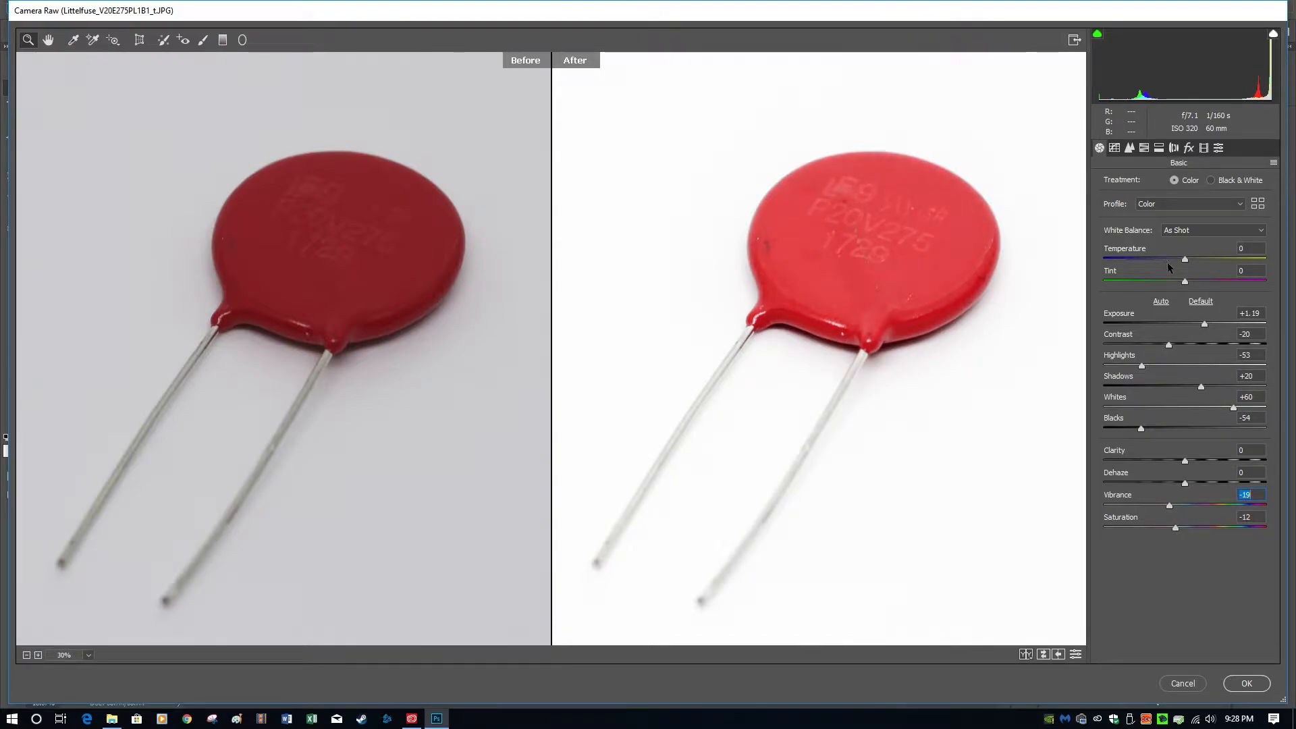
left_click_drag(1184, 260, 1179, 258)
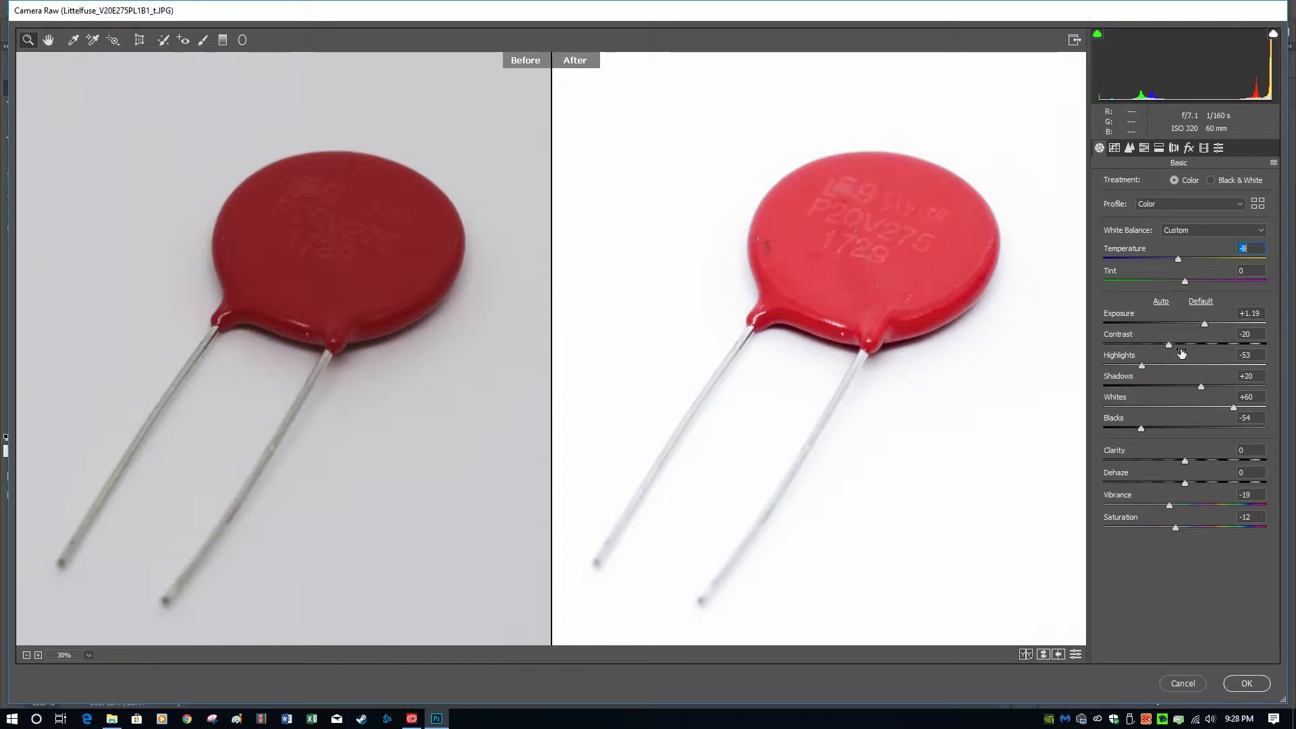
Step: Reduce noise with Luminance 74 and Luminance Detail 100, judging the red component's markings at 200% zoom
left_click(1129, 147)
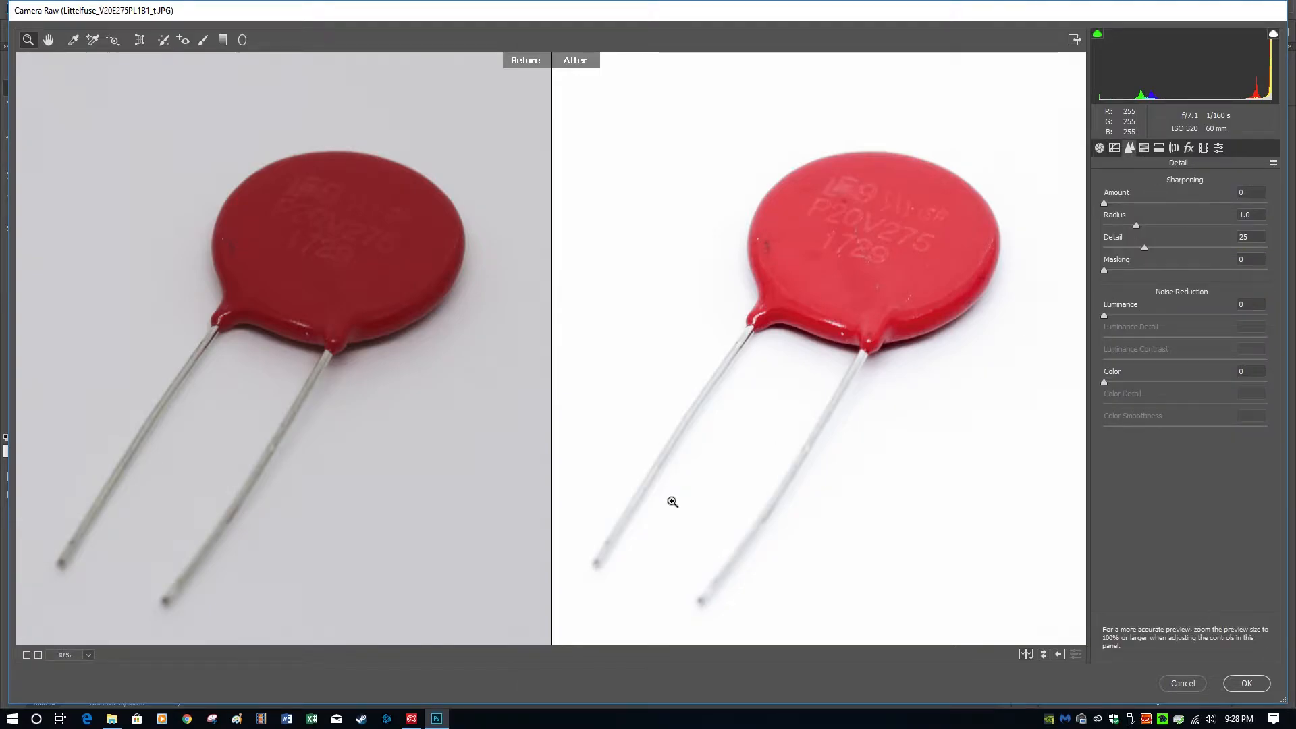
left_click(88, 655)
left_click(91, 518)
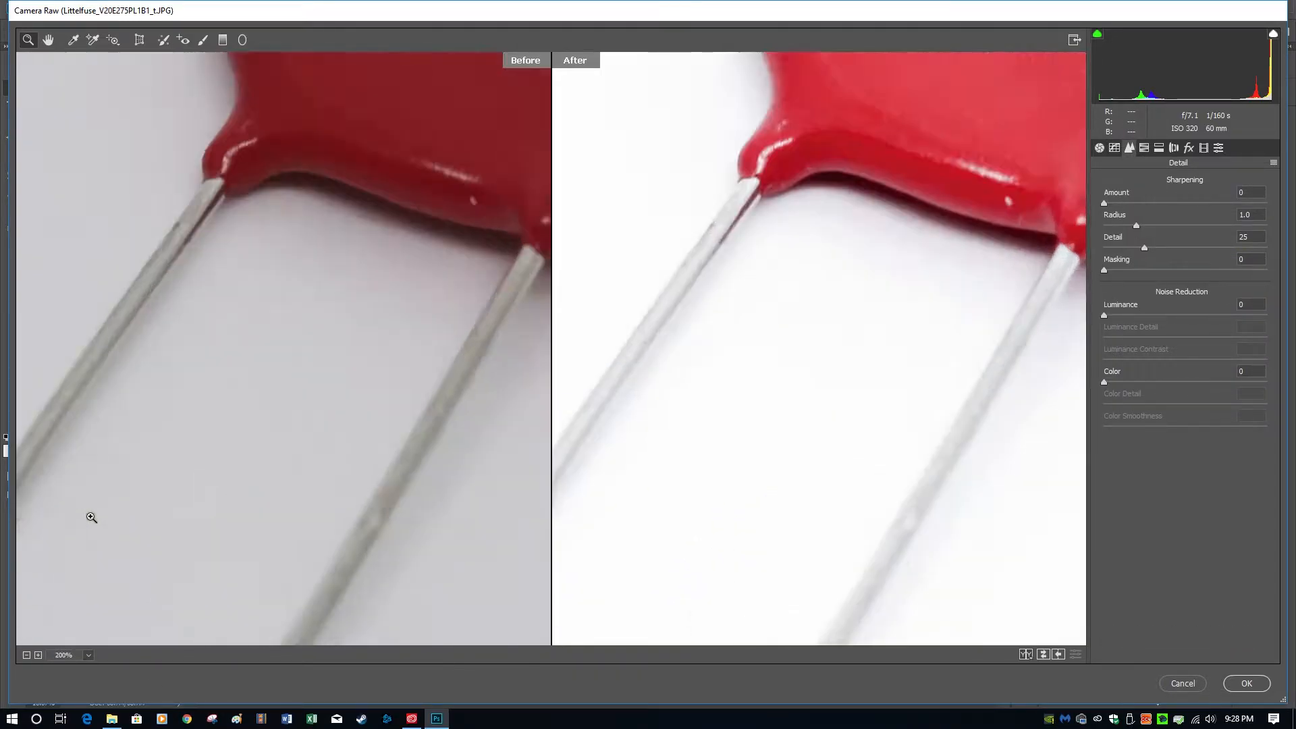
key("space")
left_click_drag(903, 195, 801, 524)
left_click_drag(1013, 122, 865, 457)
left_click_drag(909, 414, 919, 390)
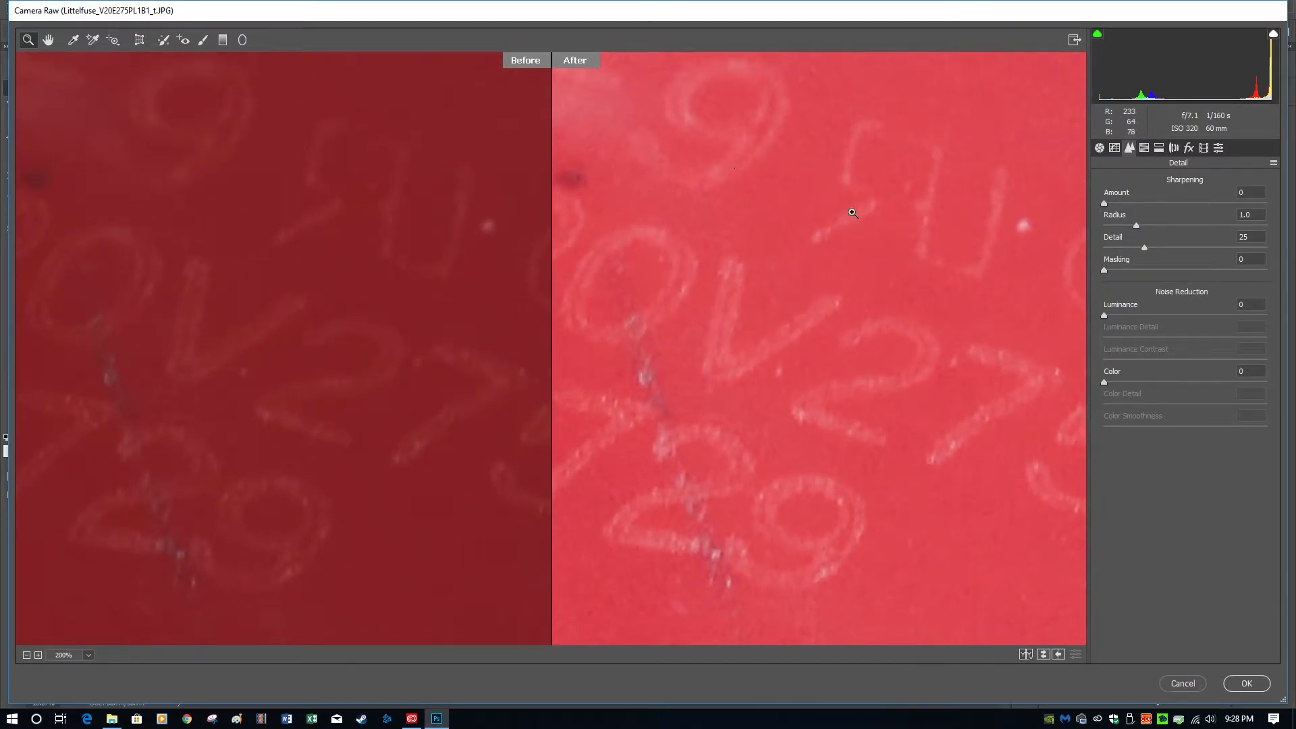
left_click_drag(1103, 316, 1165, 318)
left_click_drag(1266, 327, 1291, 328)
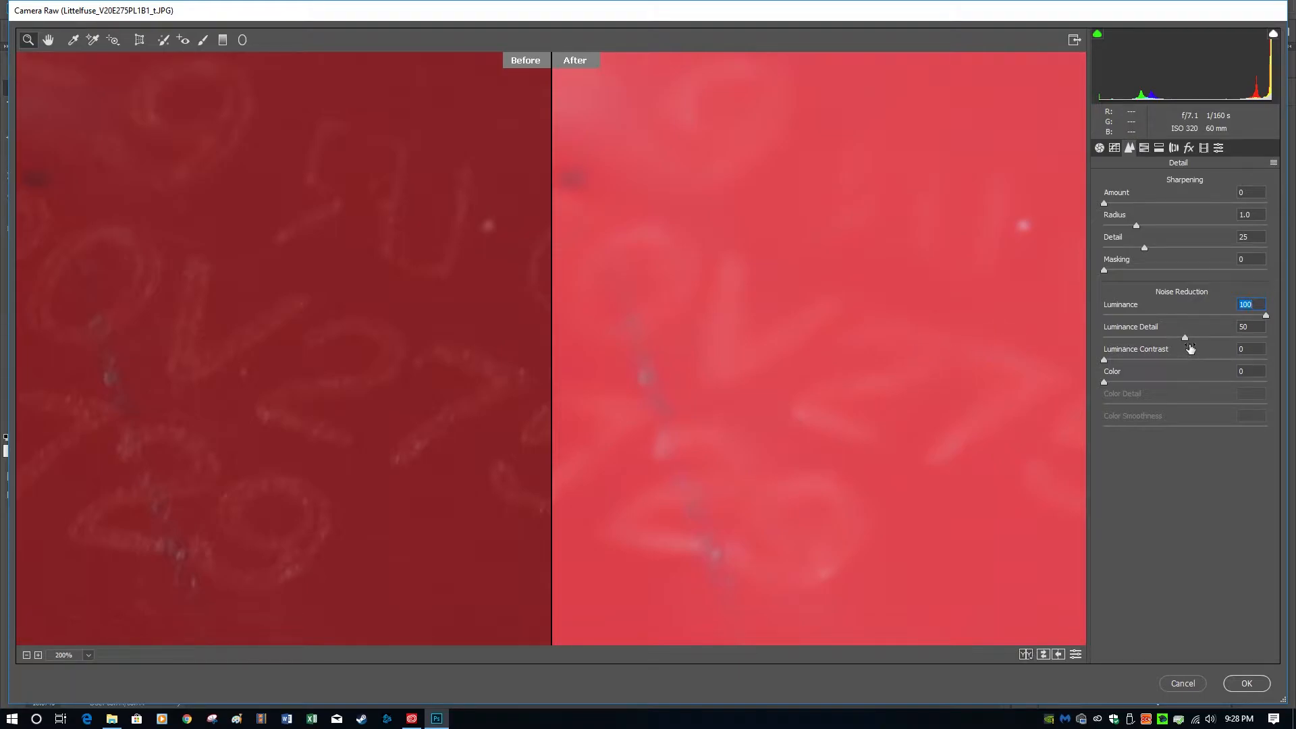
left_click_drag(1186, 336, 1289, 345)
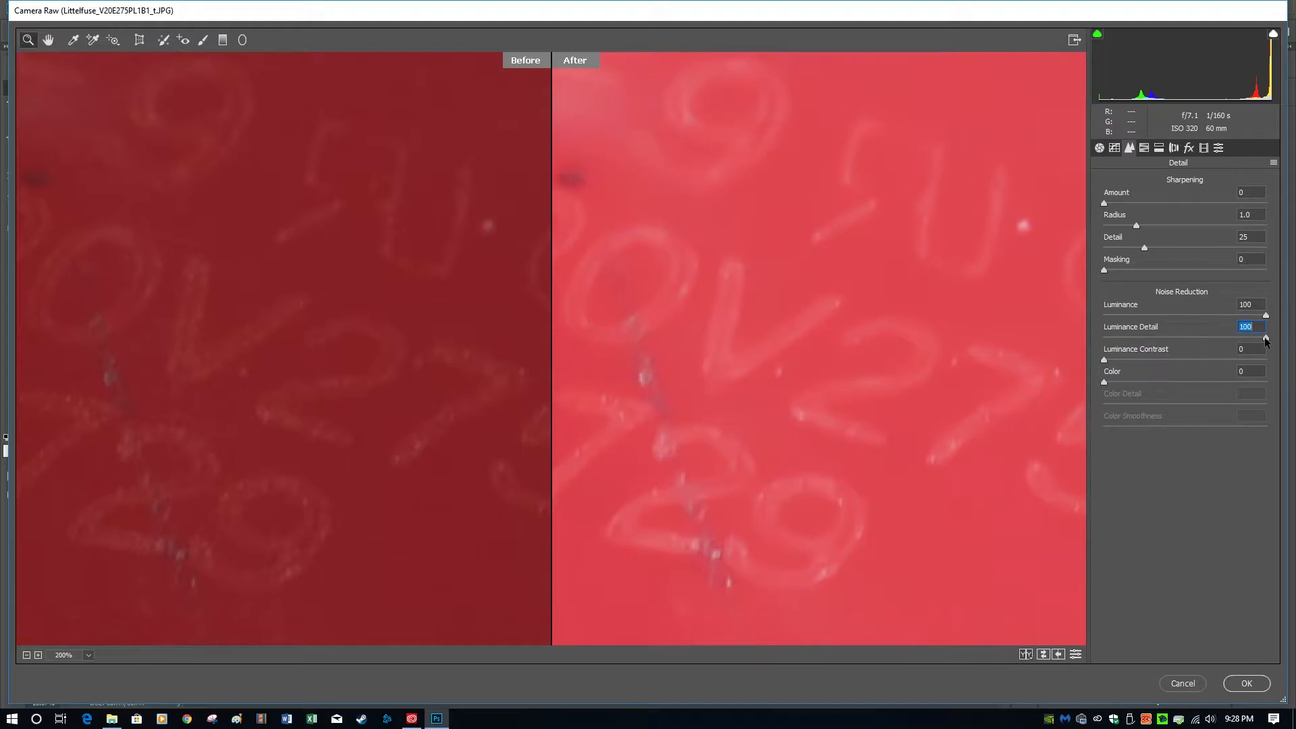
left_click_drag(1268, 342, 1248, 316)
left_click_drag(1241, 341, 1272, 342)
Step: Sharpen the photo with Amount 38, Radius 0.9, Detail 10 and Masking 42
left_click_drag(1104, 203, 1168, 209)
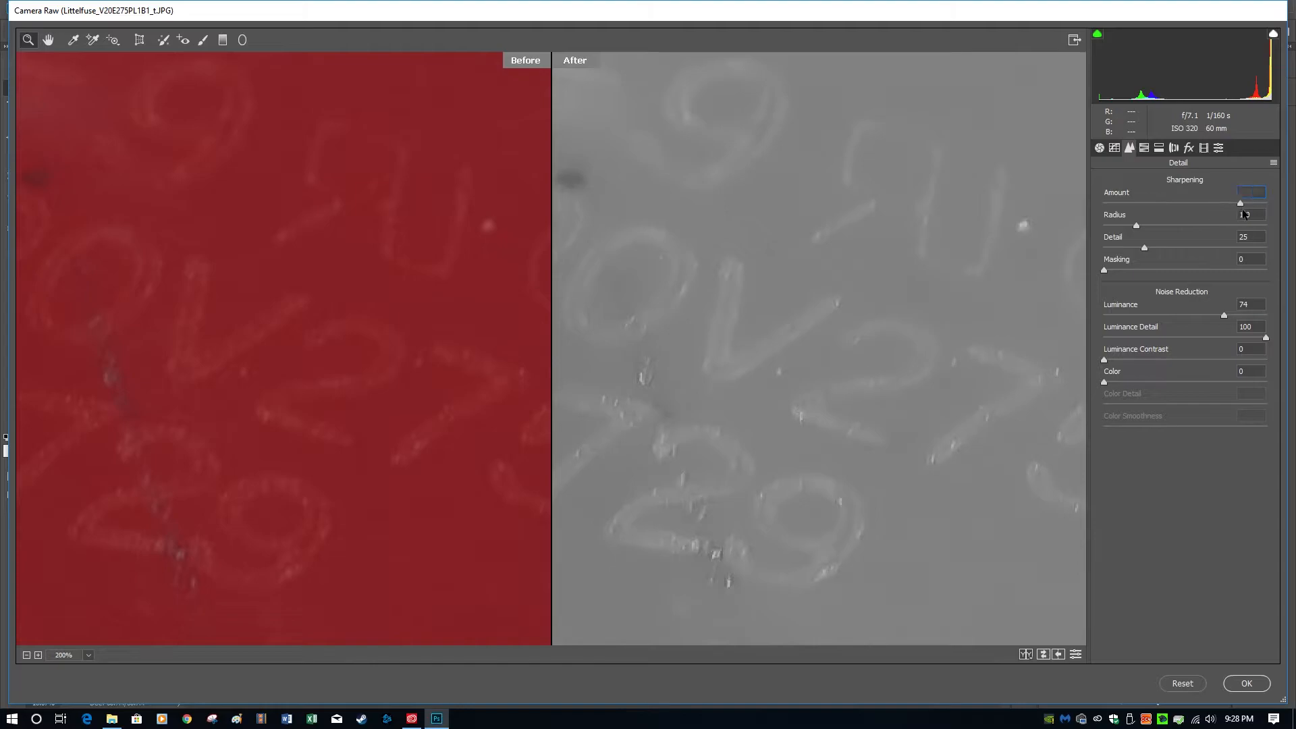
left_click_drag(1266, 203, 1110, 231)
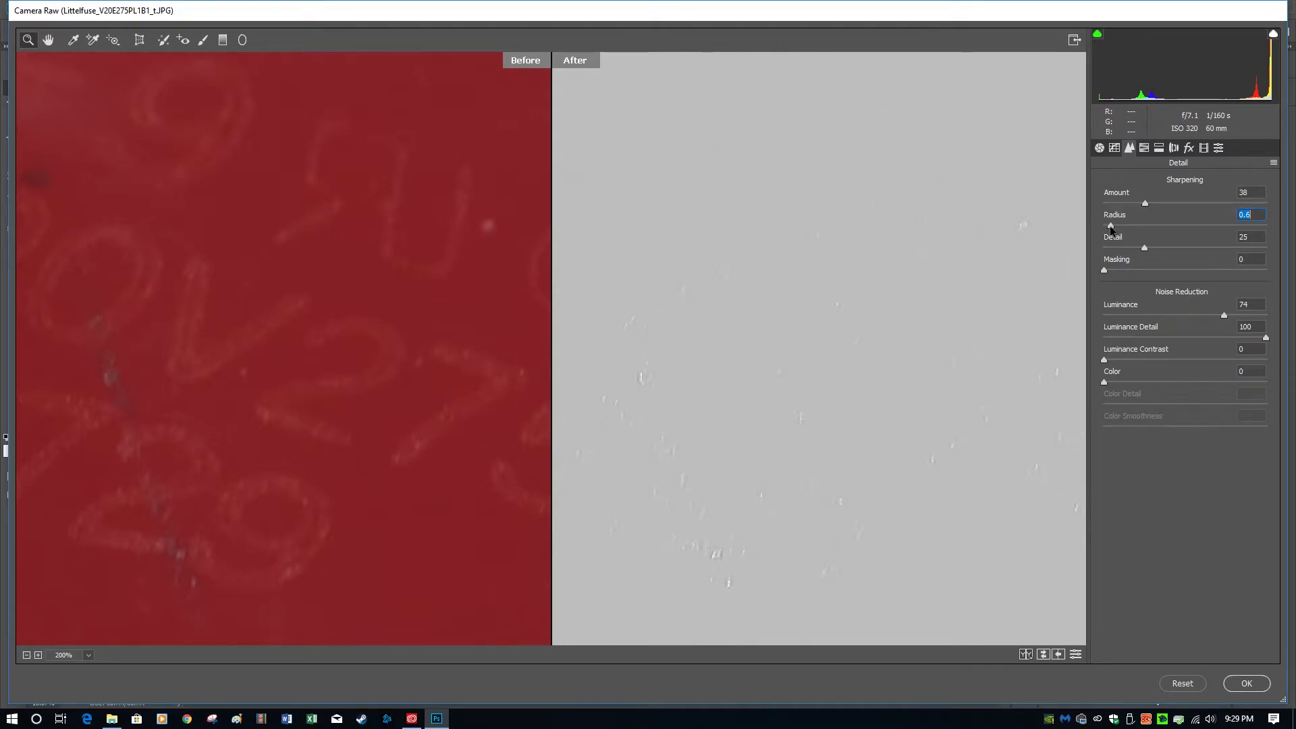
left_click_drag(1246, 229, 1293, 243)
left_click_drag(1153, 249, 1171, 270)
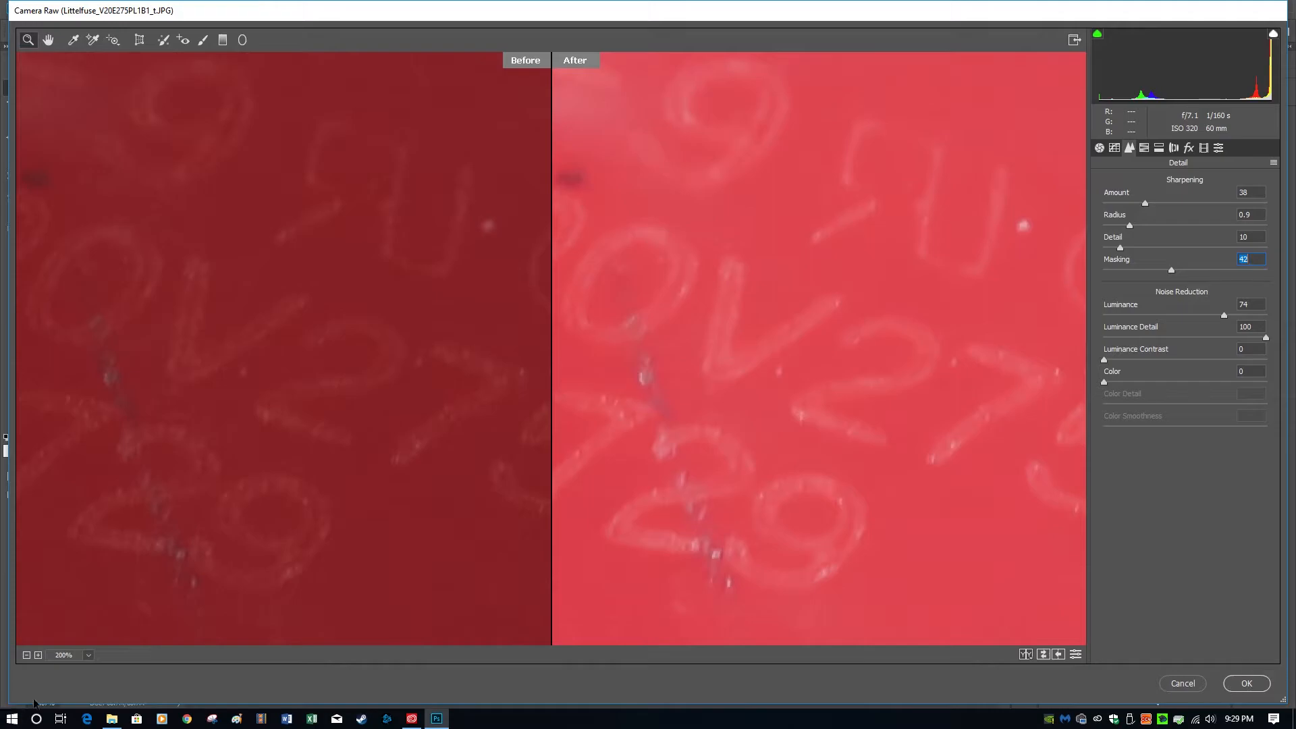
Step: Set the white balance Temperature to -6 with the whole photo in view and apply the Camera Raw corrections
left_click(86, 656)
left_click(85, 626)
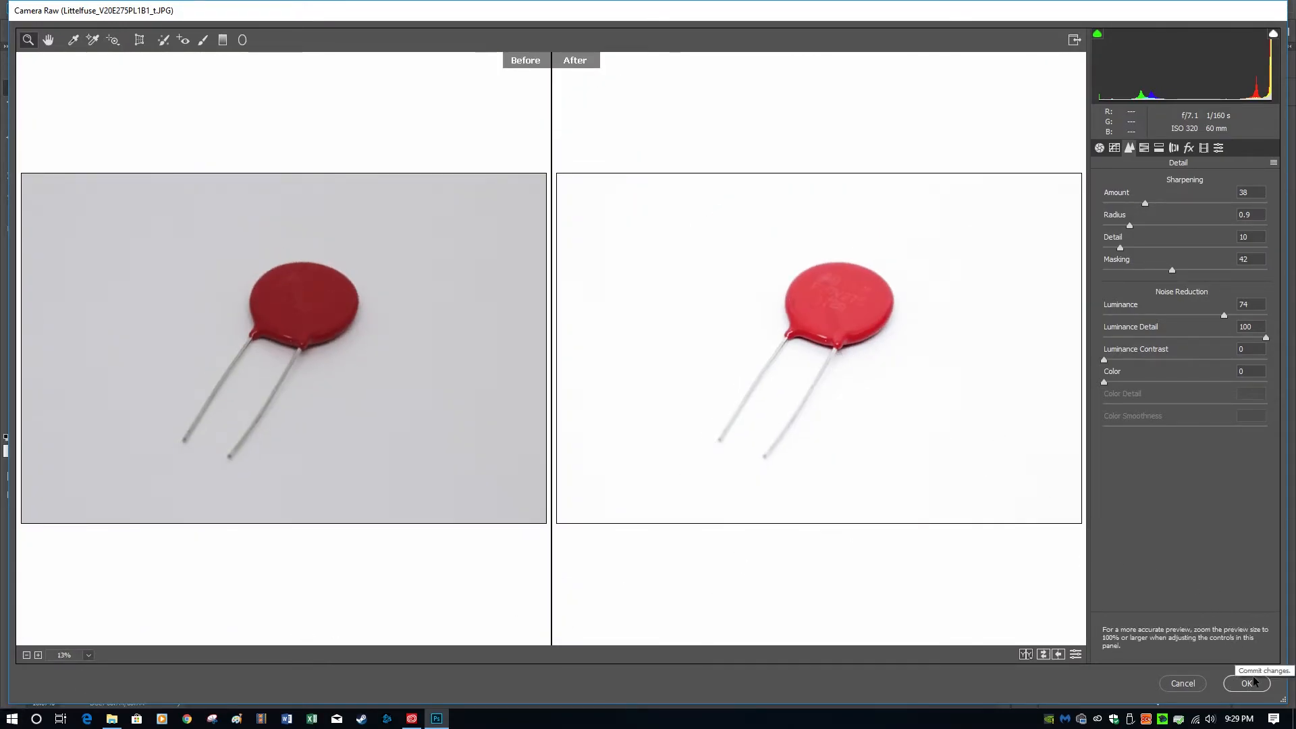
left_click(1100, 148)
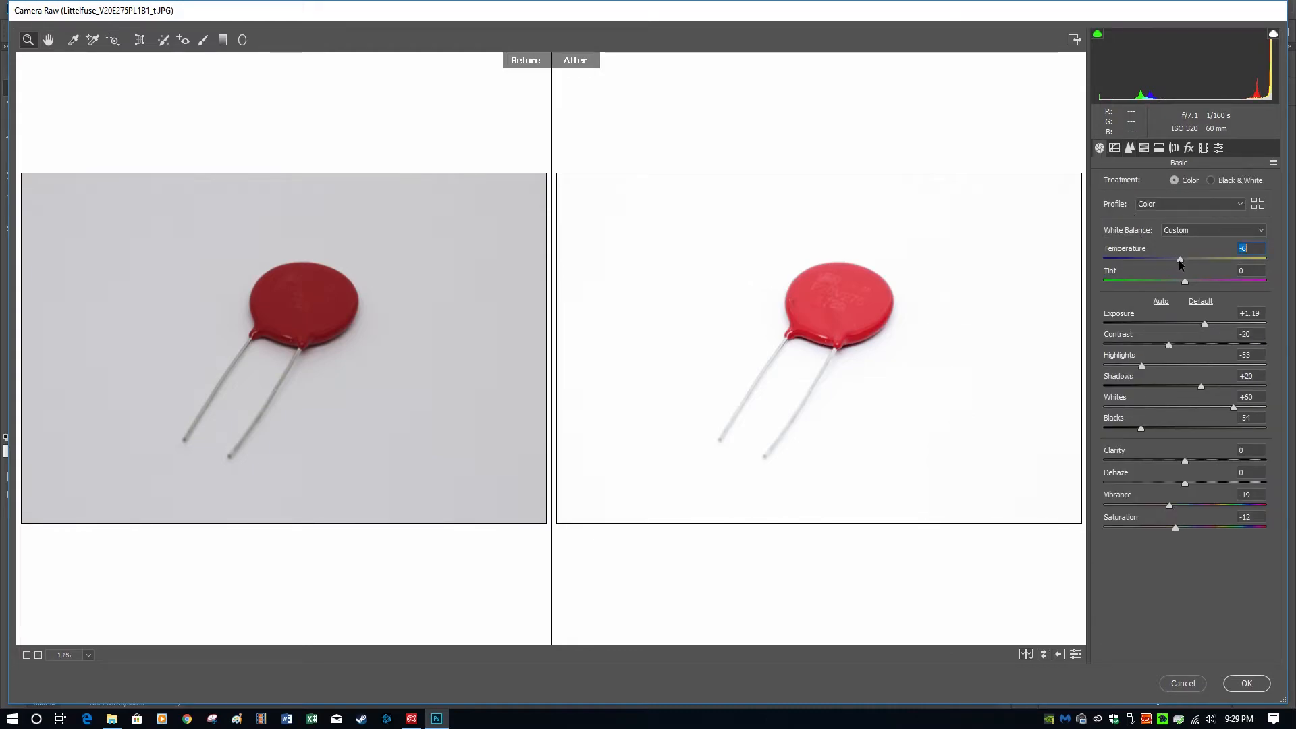
left_click(1182, 683)
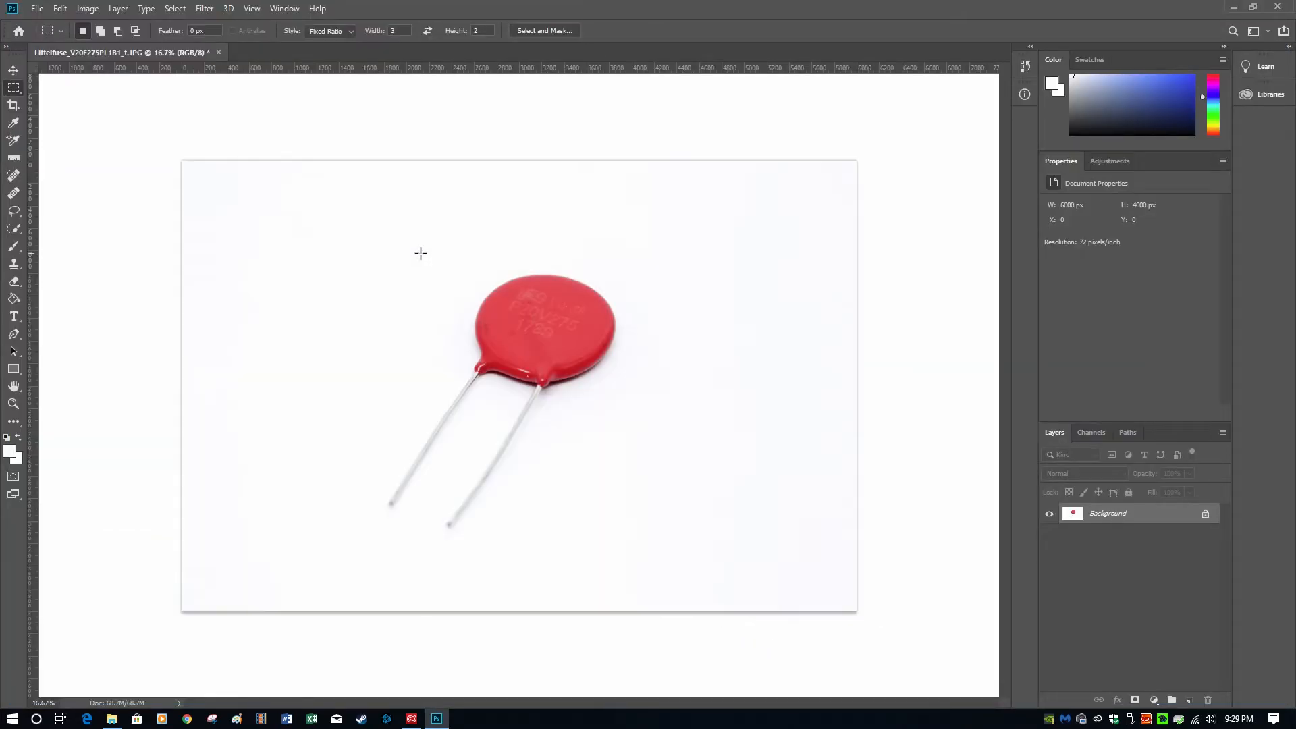
Step: Set the marquee's fixed ratio to 2:2 and crop the photo to a square of about 3066 × 3066 px around the component
left_click(399, 31)
type("2")
left_click_drag(339, 557, 683, 209)
left_click_drag(588, 232, 586, 243)
left_click(88, 9)
left_click(95, 149)
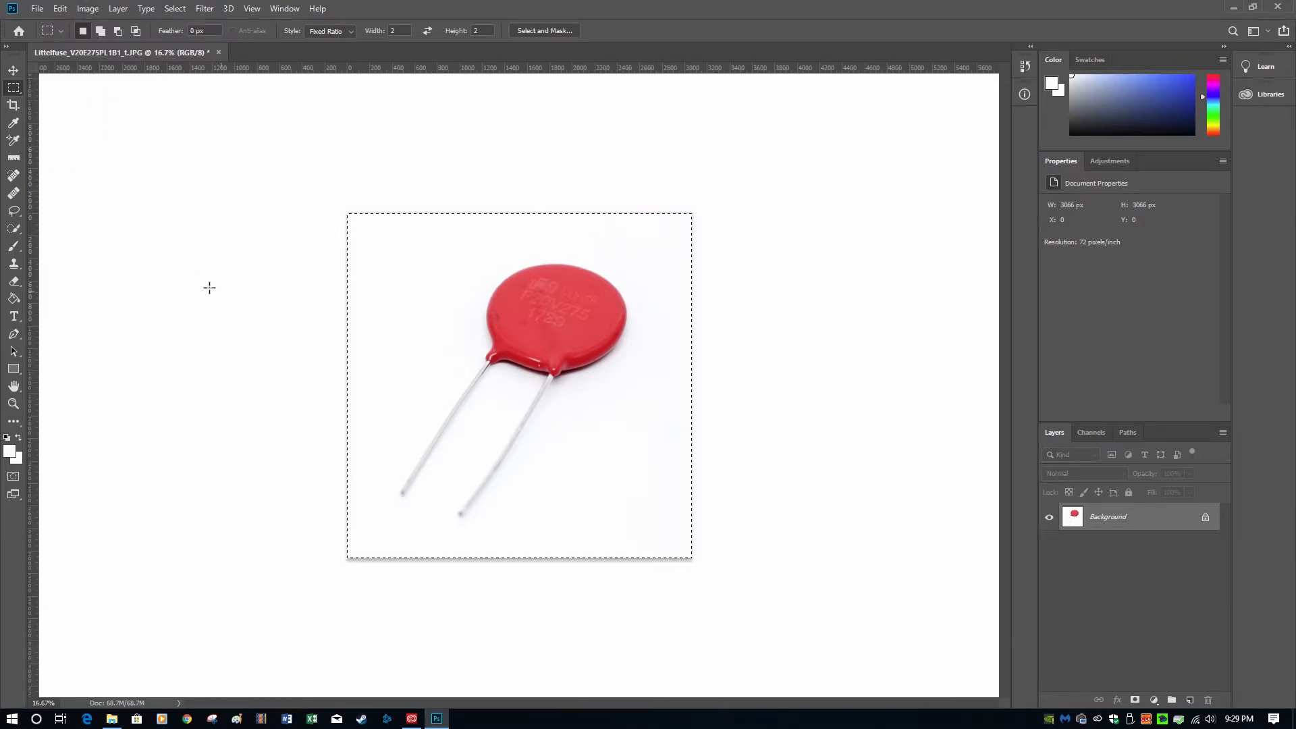
Step: Save the square-cropped Littelfuse photo over its existing JPEG file
left_click(40, 9)
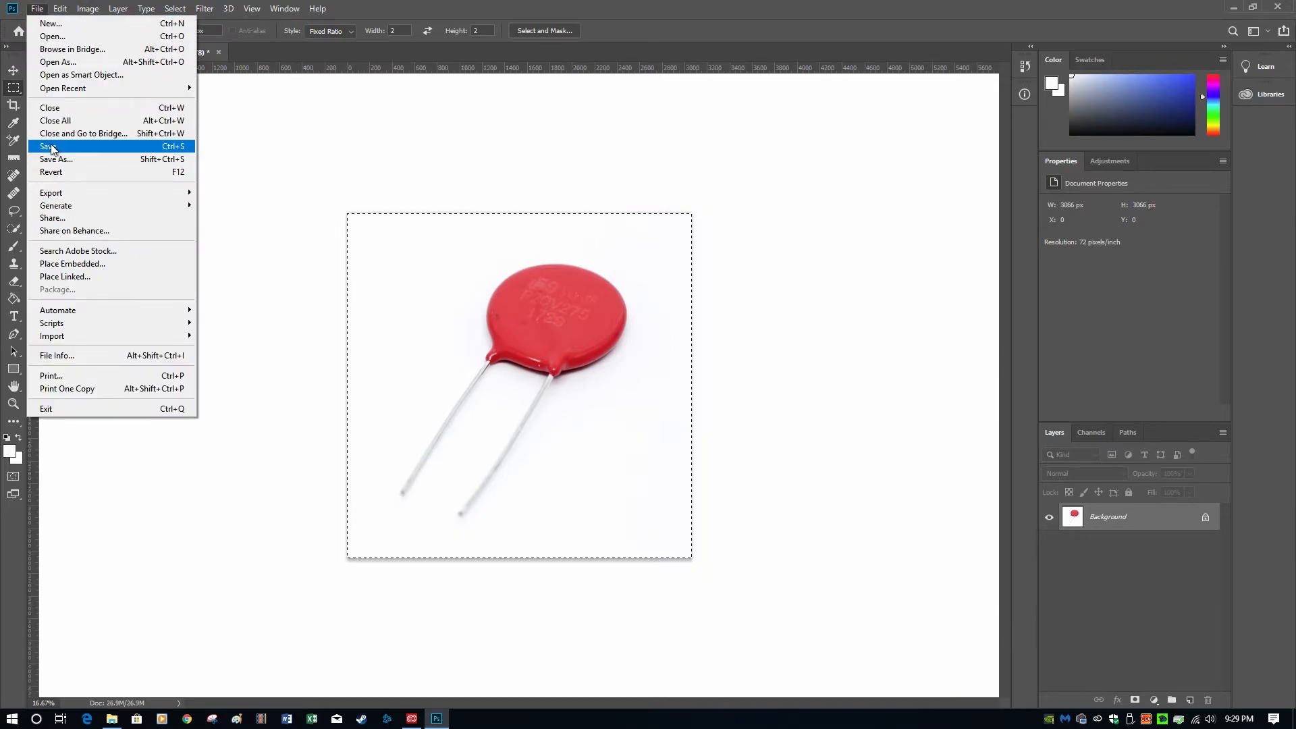
left_click(49, 146)
left_click(740, 195)
Step: Whiten the photo's background with Curves, setting the white point from the faintly tinted area just beside the red component
key("m")
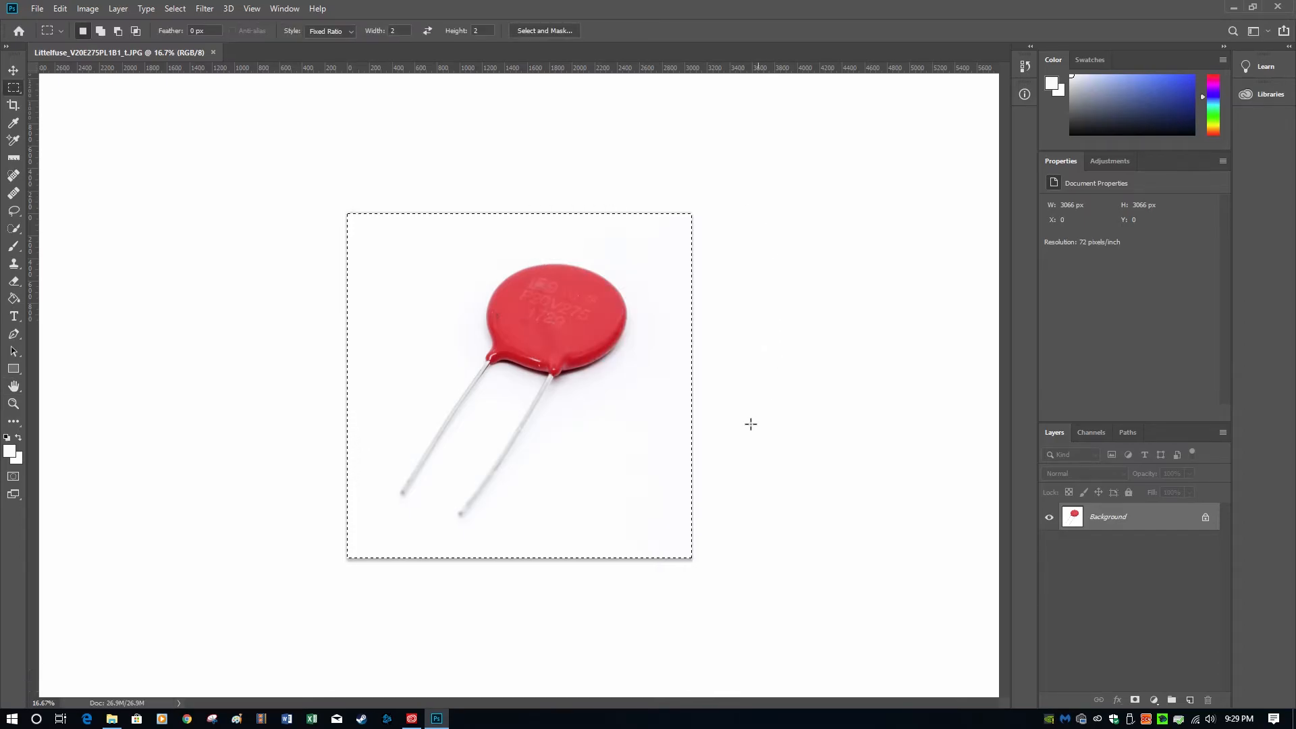
key("ctrl+m")
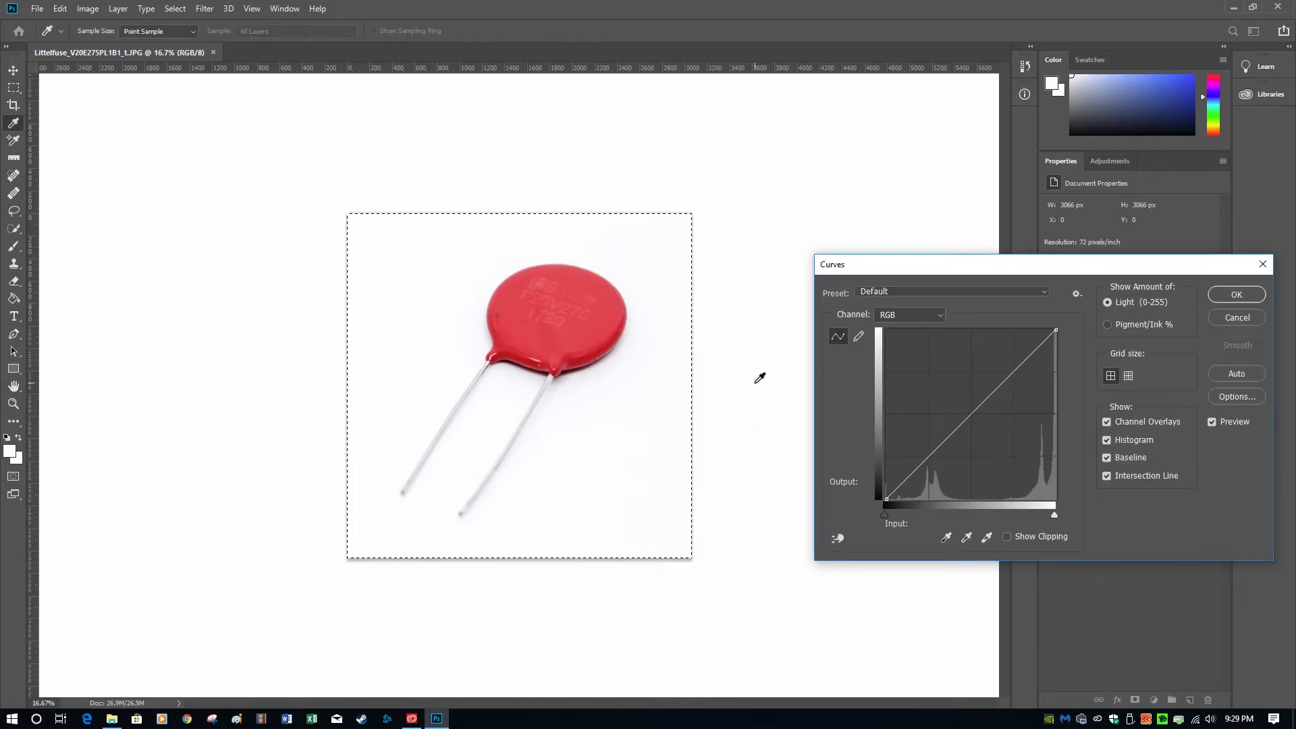
double_click(988, 539)
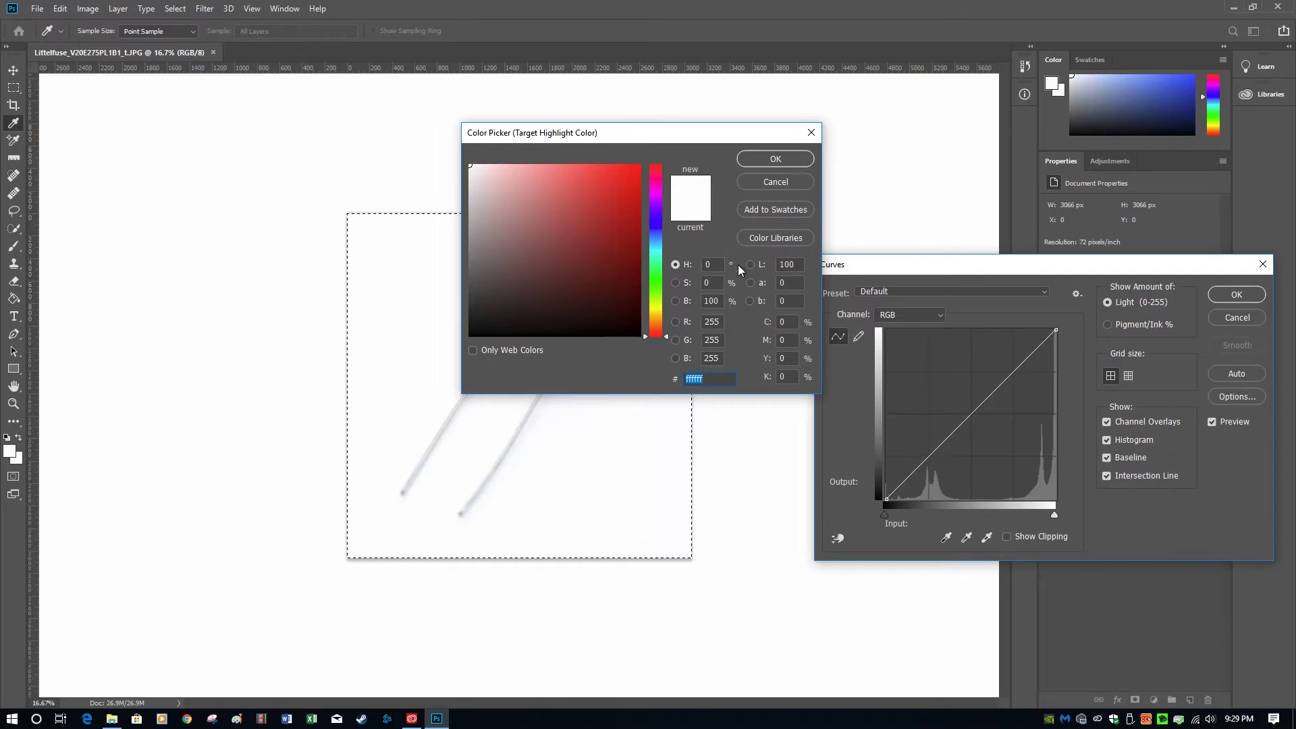
left_click(795, 181)
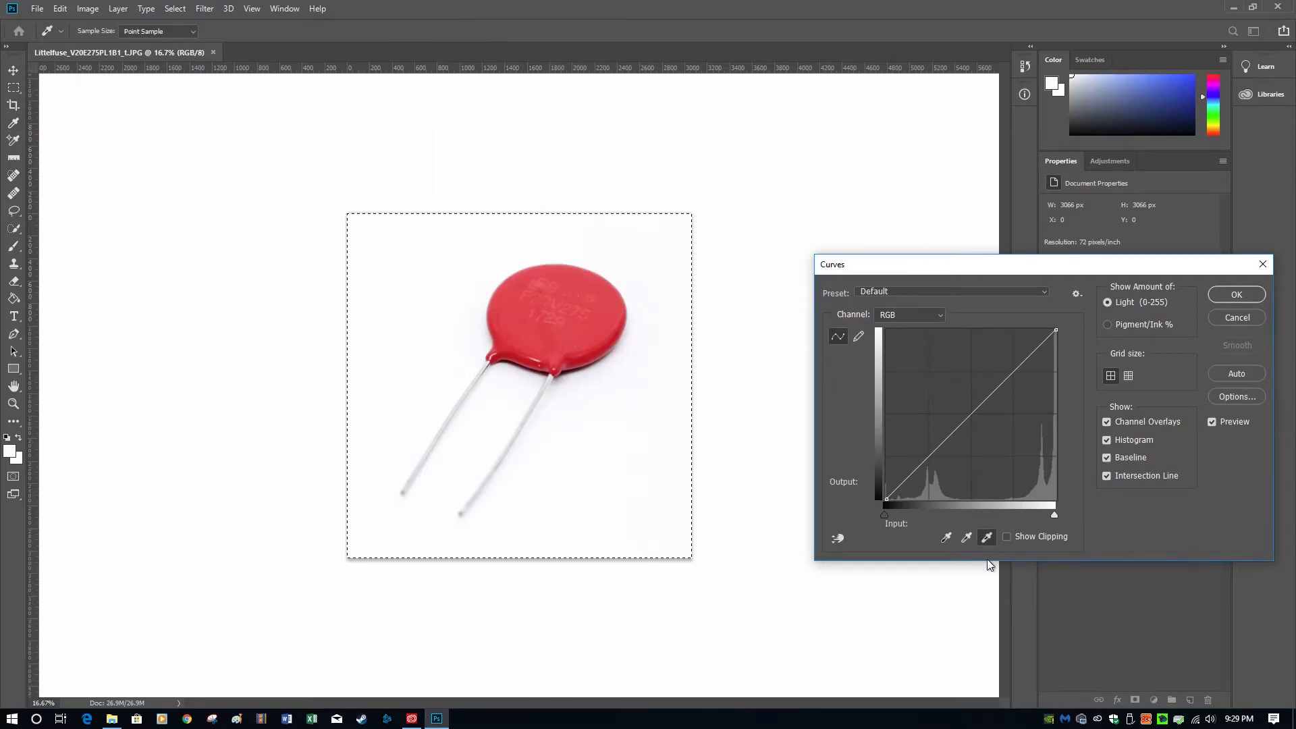
left_click(440, 315)
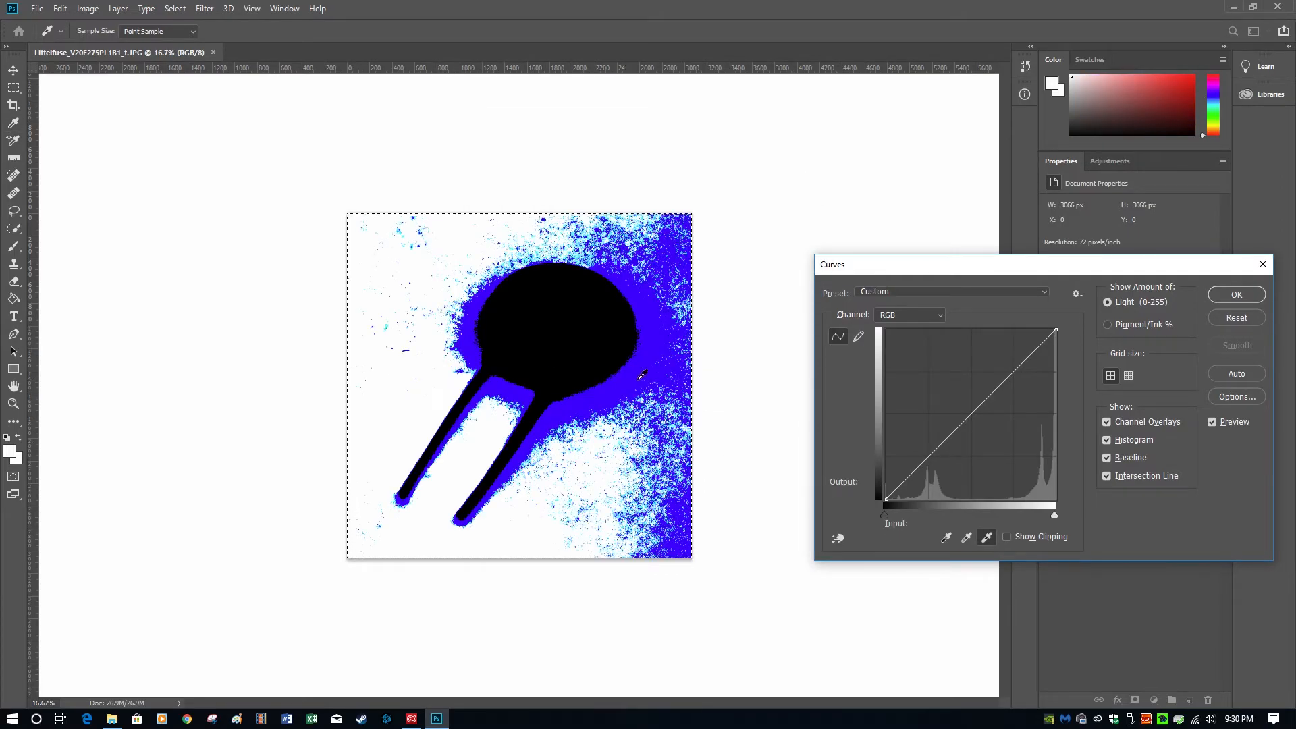
left_click(656, 346, "alt")
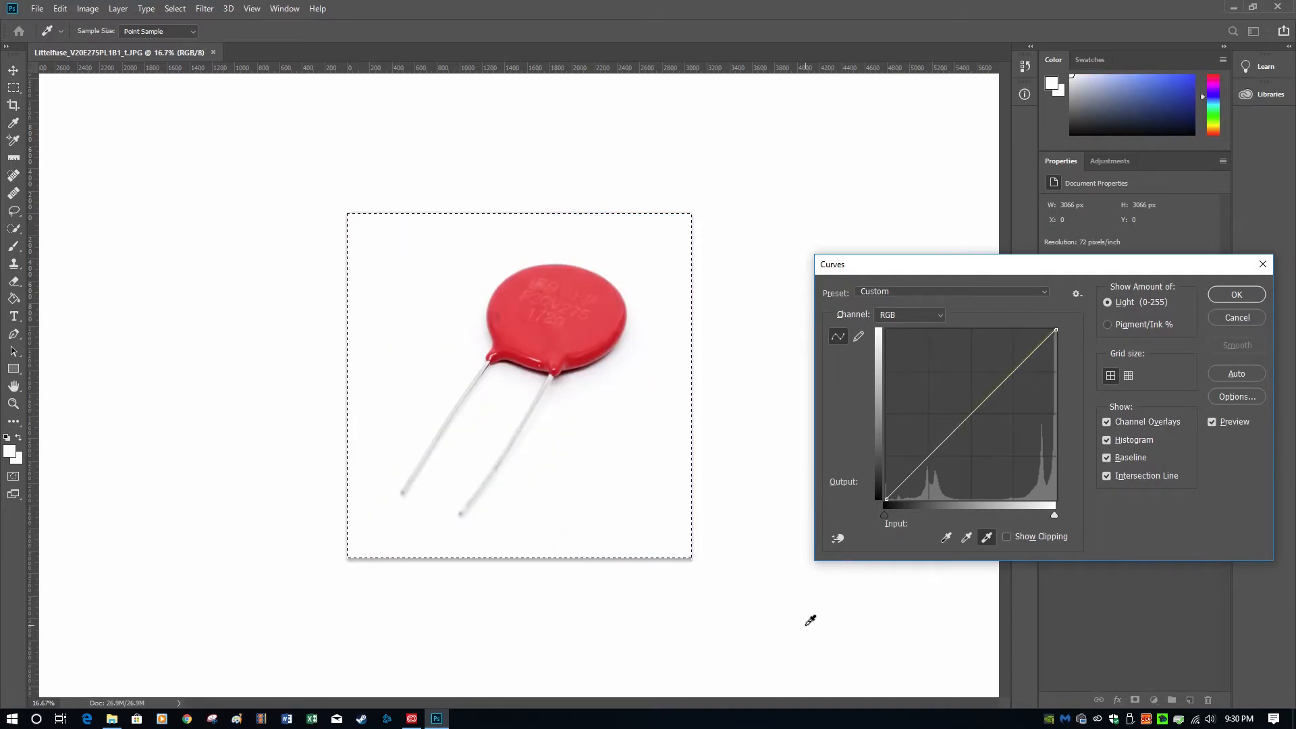
left_click(1213, 301)
Step: Save the whitened Littelfuse photo over its existing JPEG and close the document
left_click(38, 9)
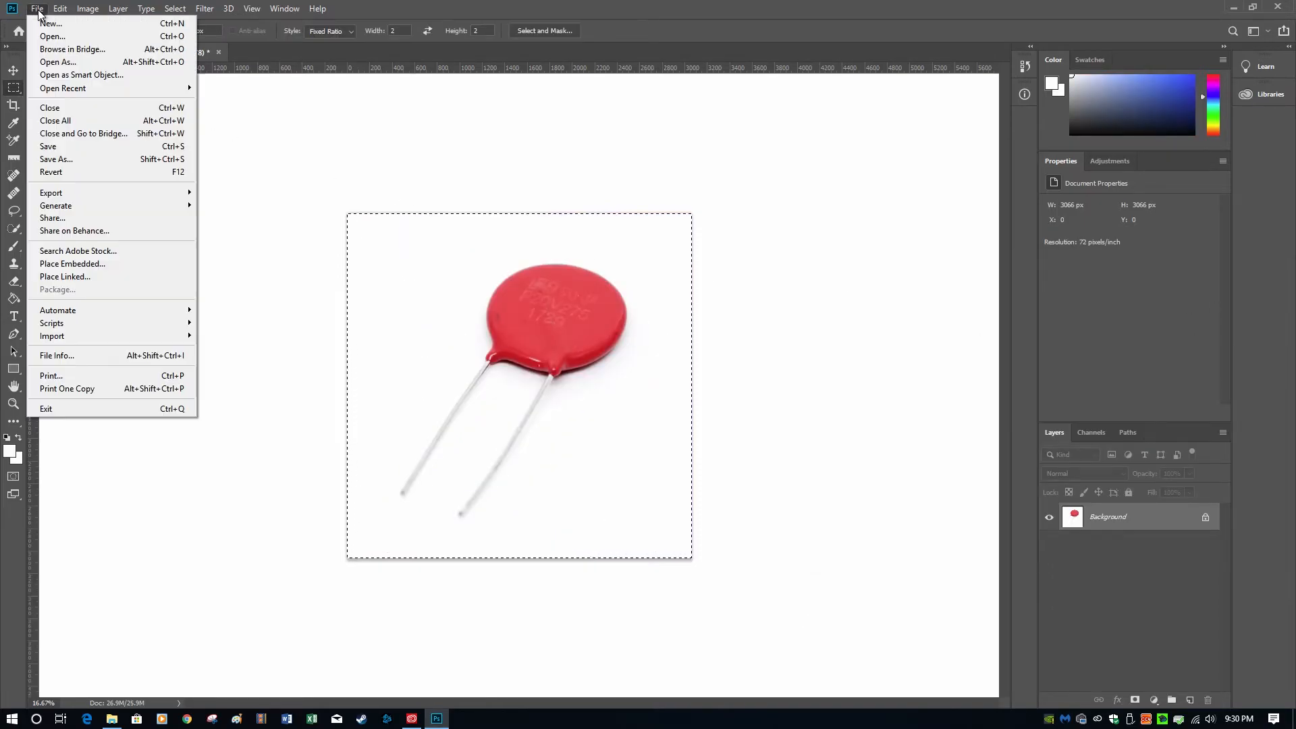
left_click(60, 172)
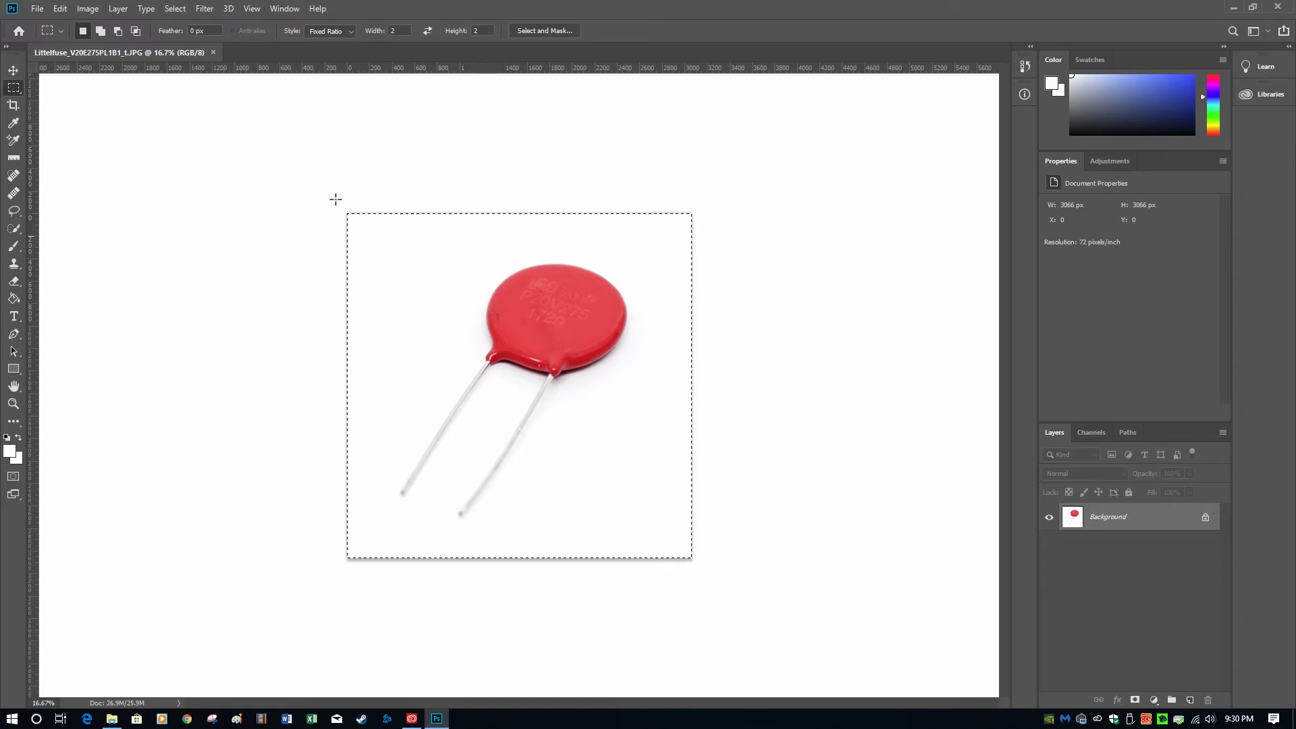
left_click(214, 53)
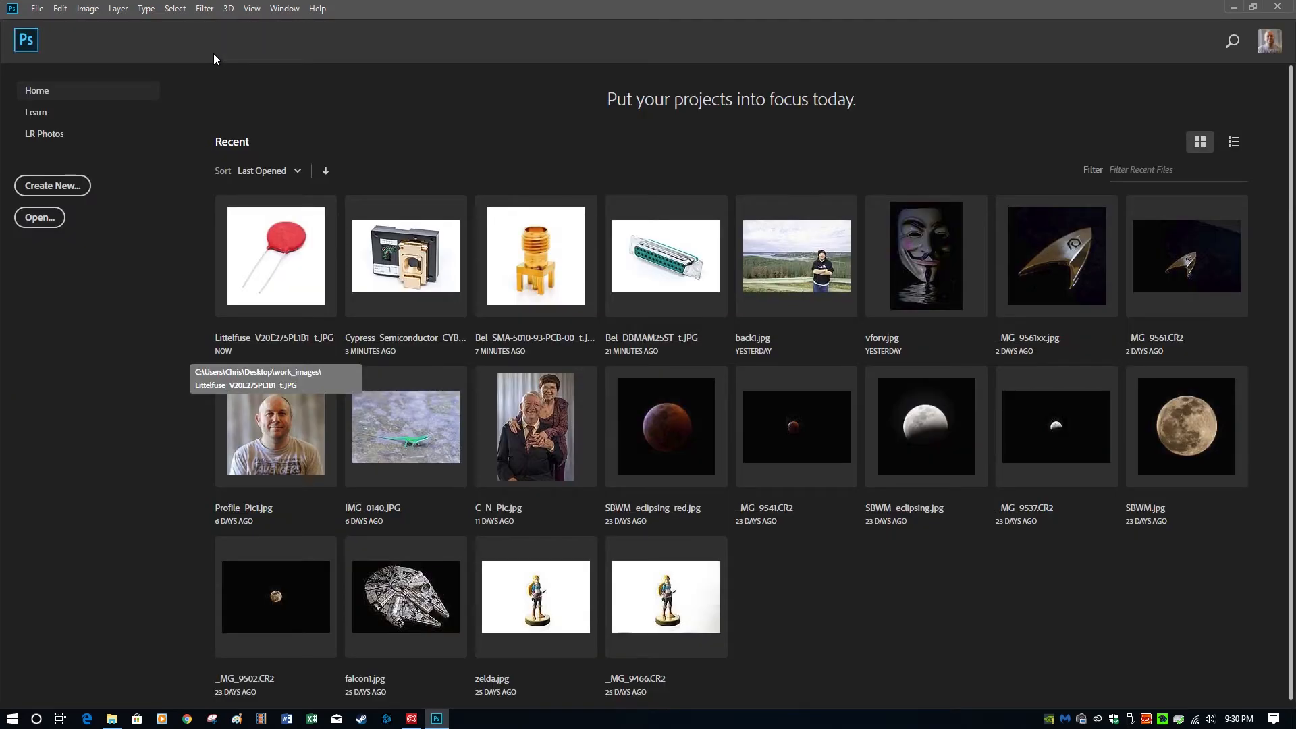
Step: Switch to File Explorer and review the edited component photos in the work_images folder
left_click(113, 718)
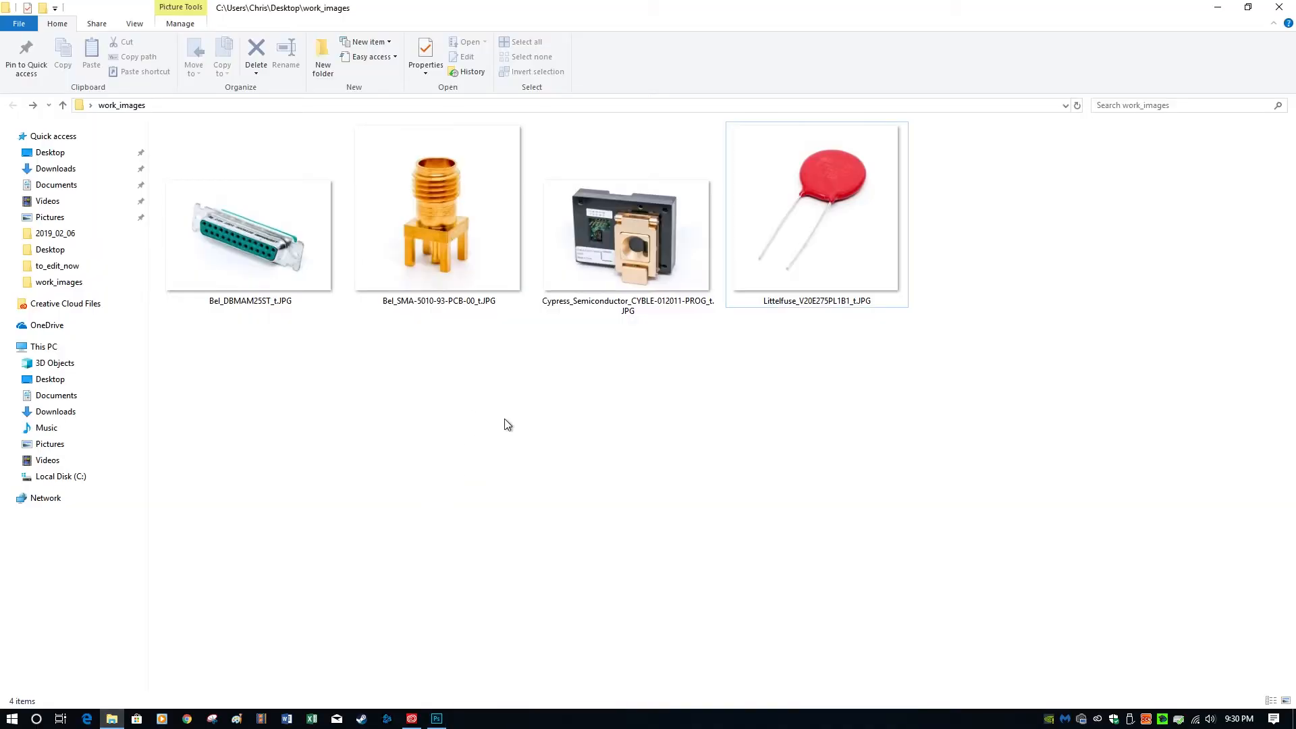
key("alt")
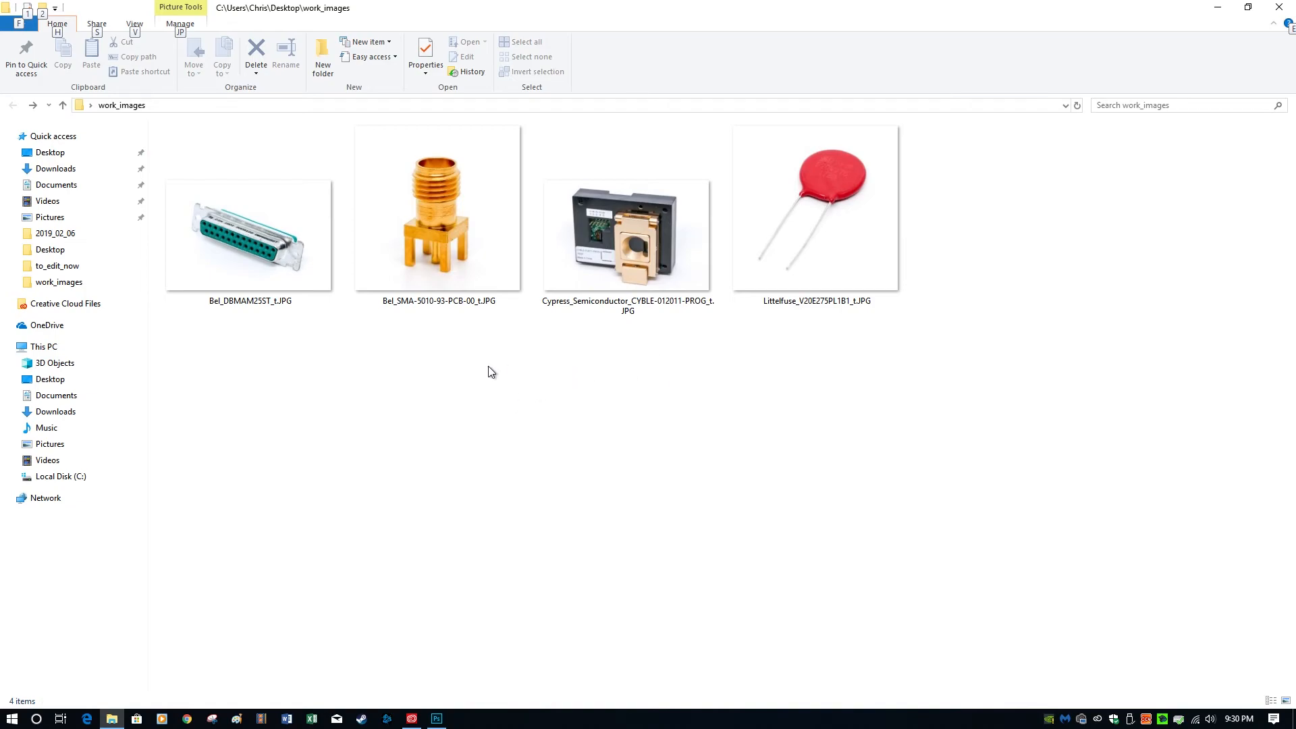
key("alt")
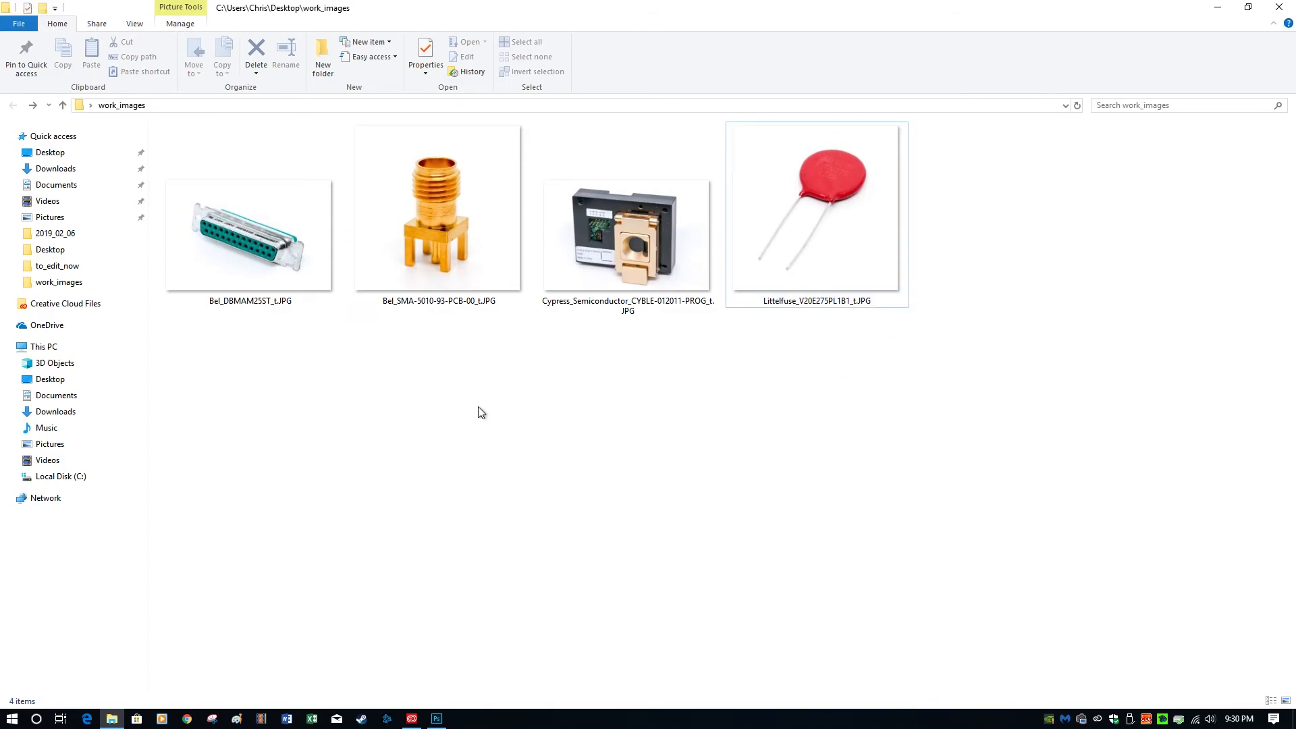